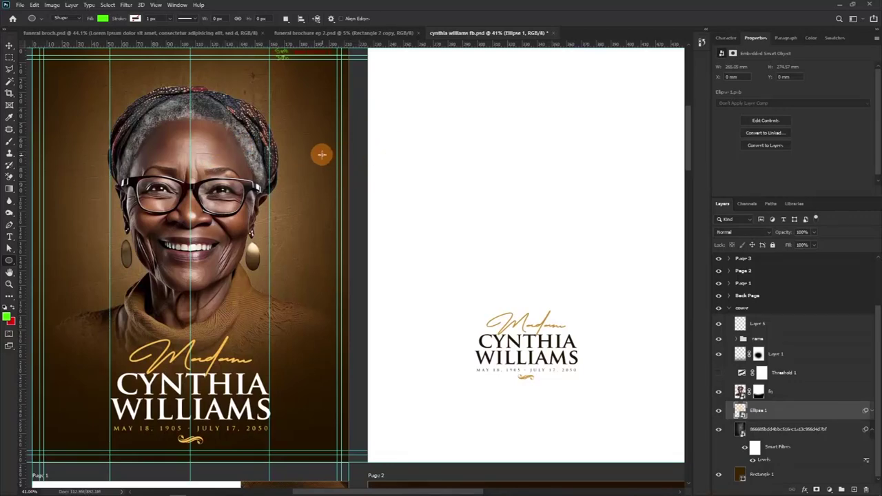
Pan more of the cover spread into view and bring up the New Document settings
drag(274, 178, 340, 185)
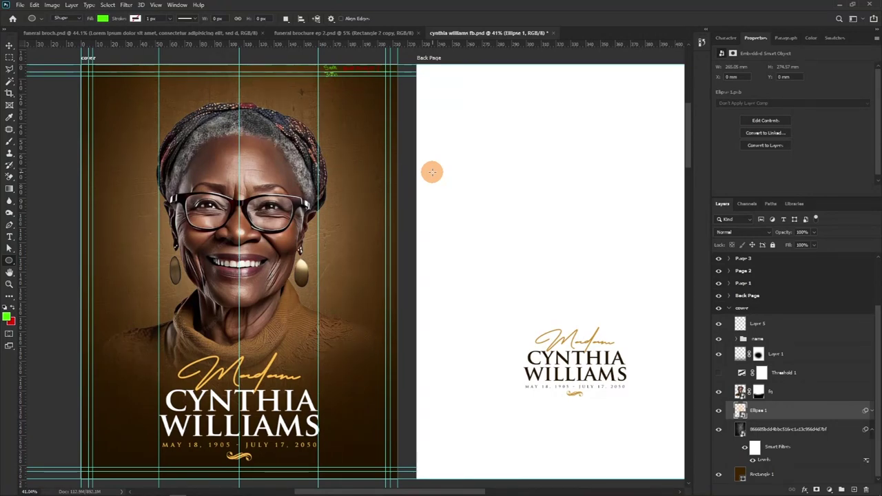
key(ctrl+n)
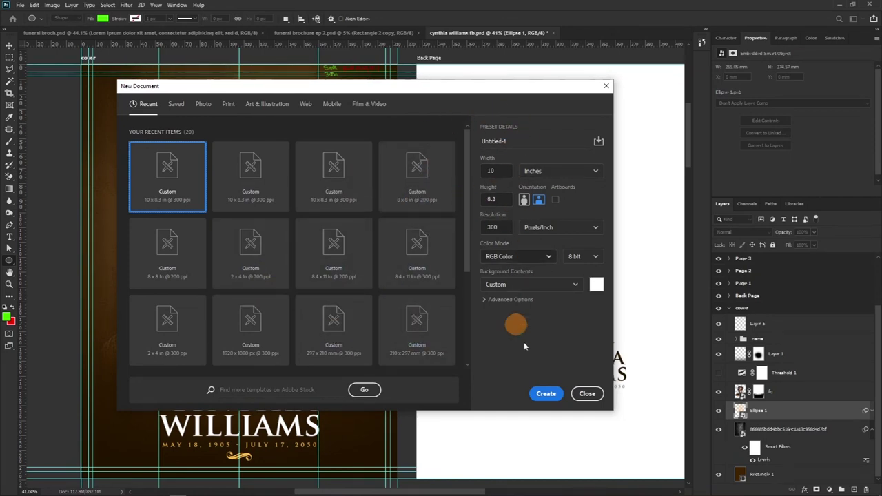
Create a 10 × 8.3 inch, 300 ppi document, then a second one with Artboards enabled
click(543, 398)
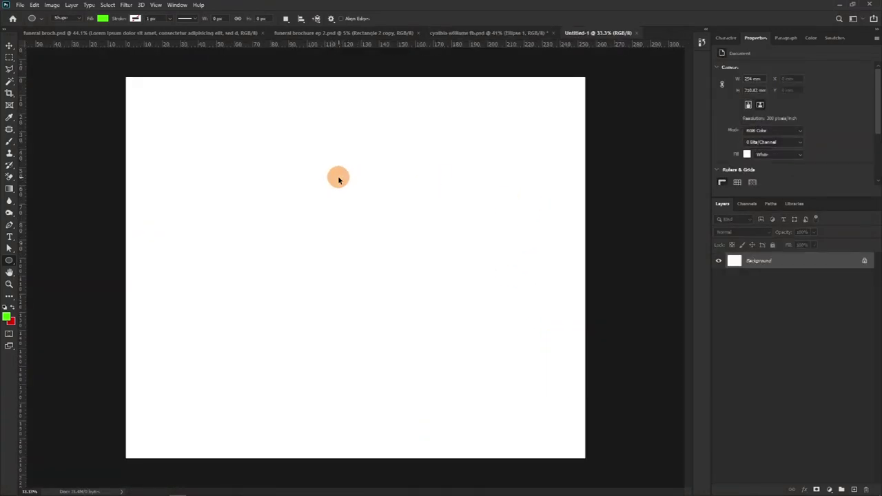
key(ctrl+n)
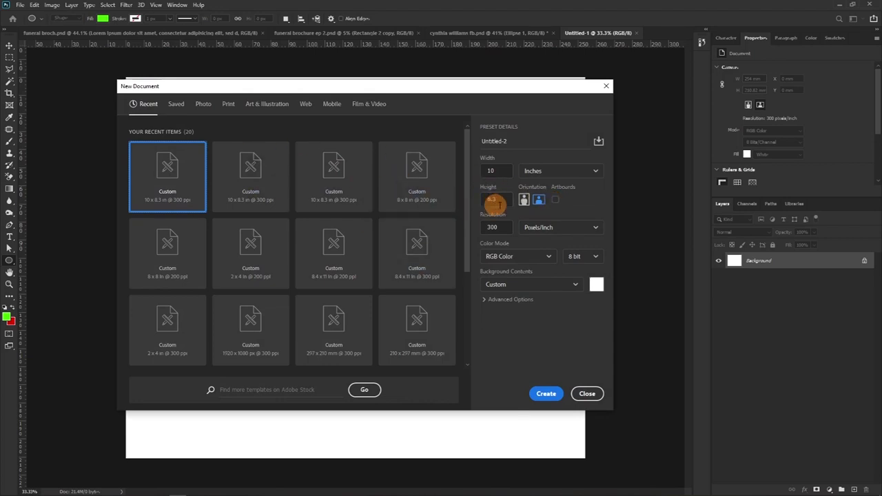
click(555, 200)
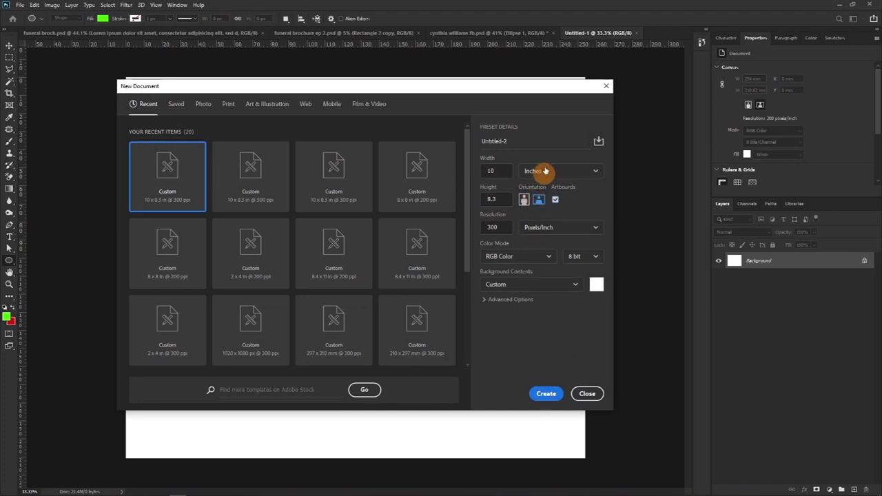
click(544, 394)
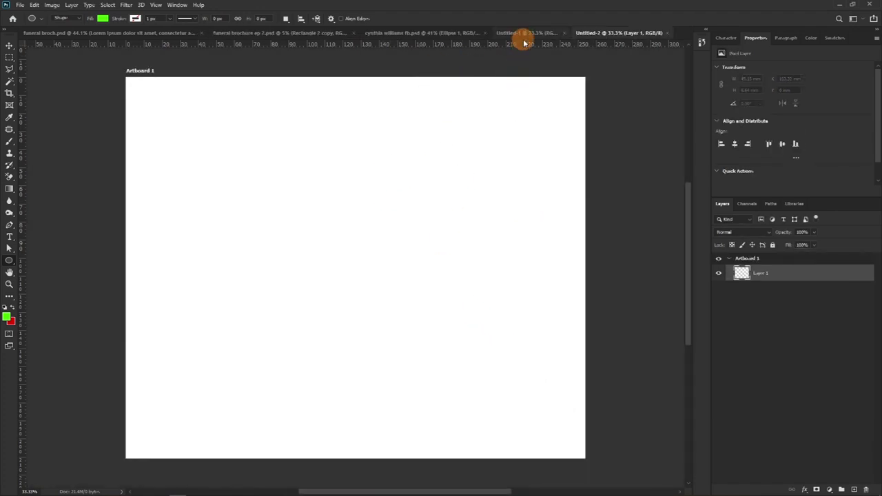
click(521, 33)
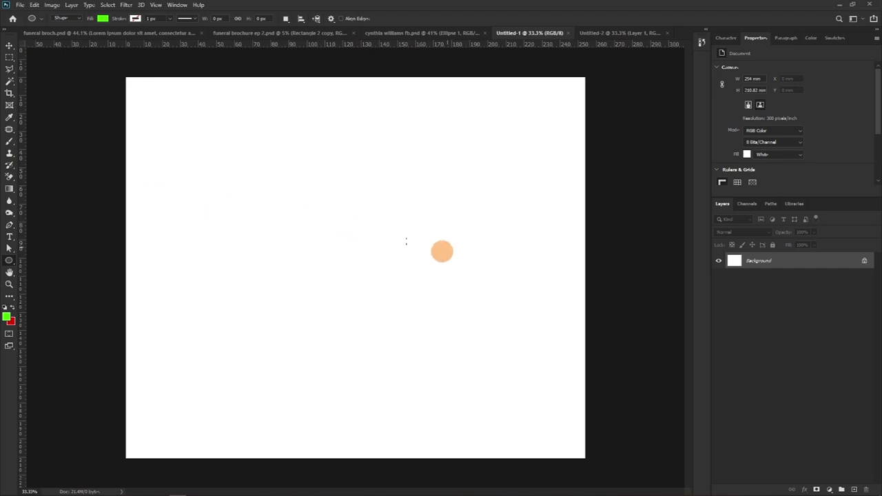
click(618, 33)
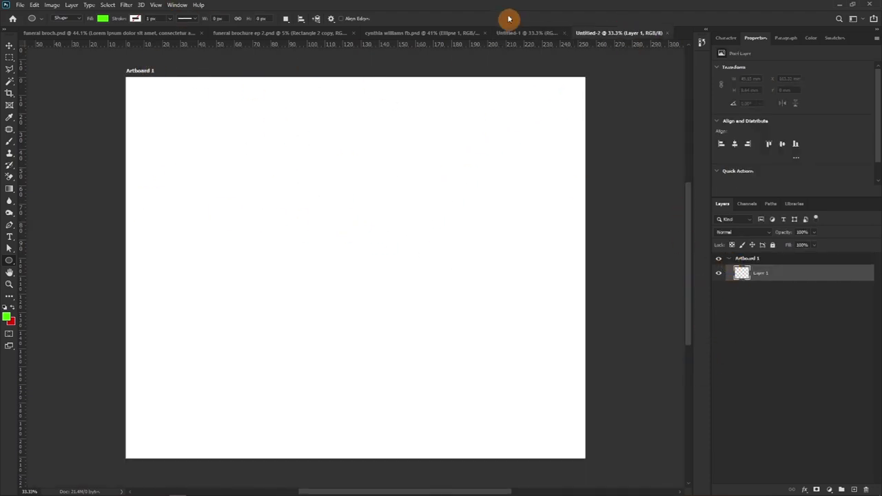
click(522, 33)
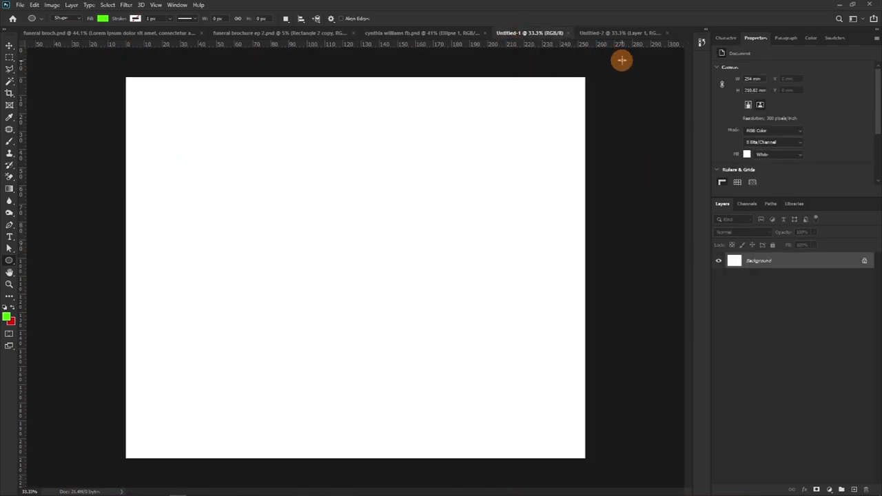
click(597, 32)
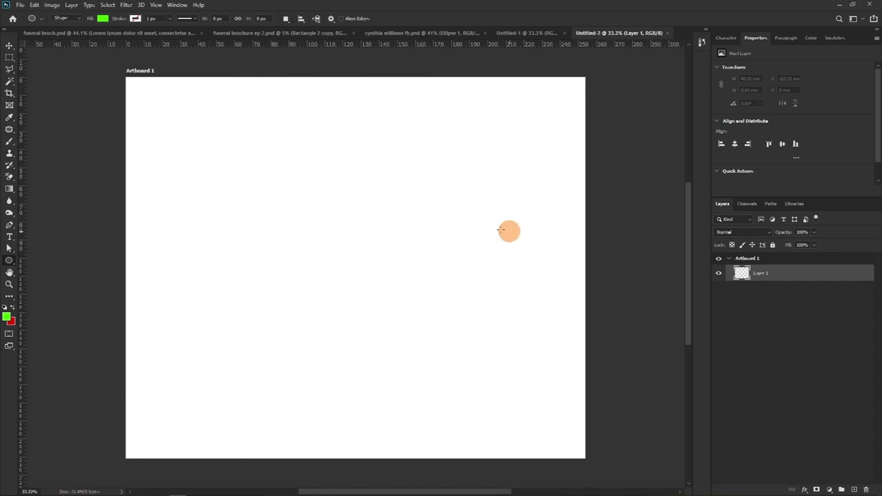
key(ctrl+minus)
key(ctrl+minus)
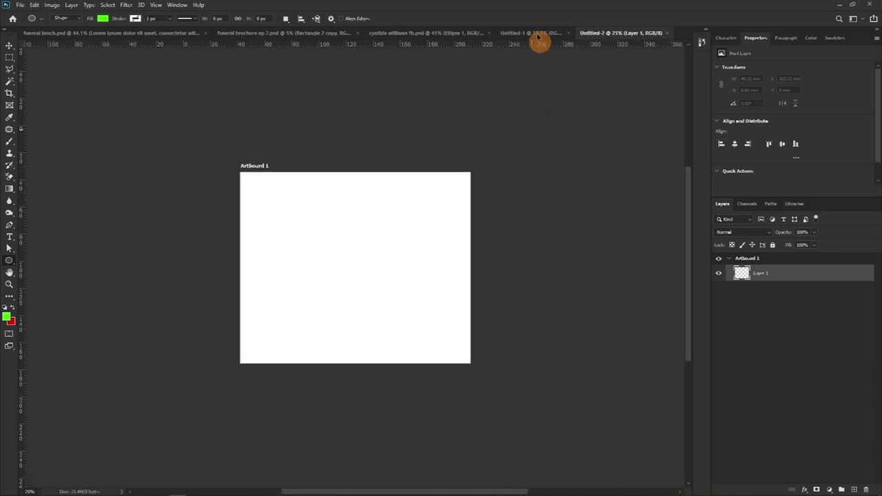
click(527, 33)
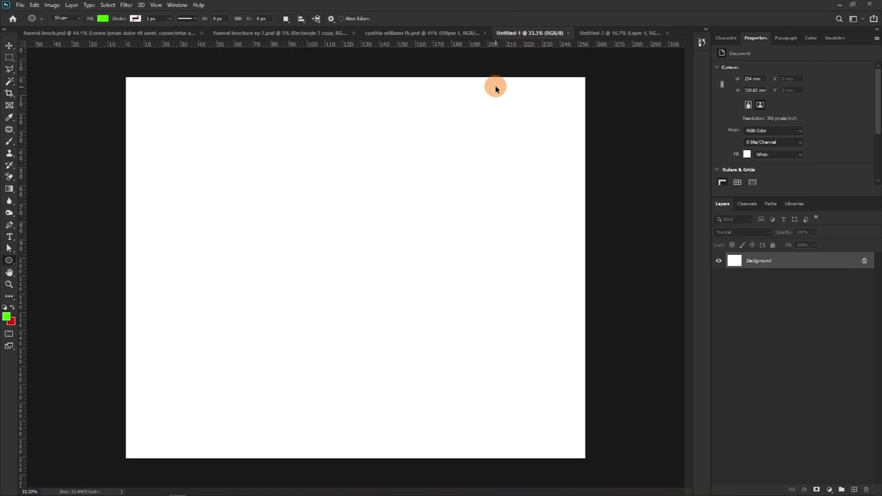
key(ctrl+minus)
key(ctrl+minus)
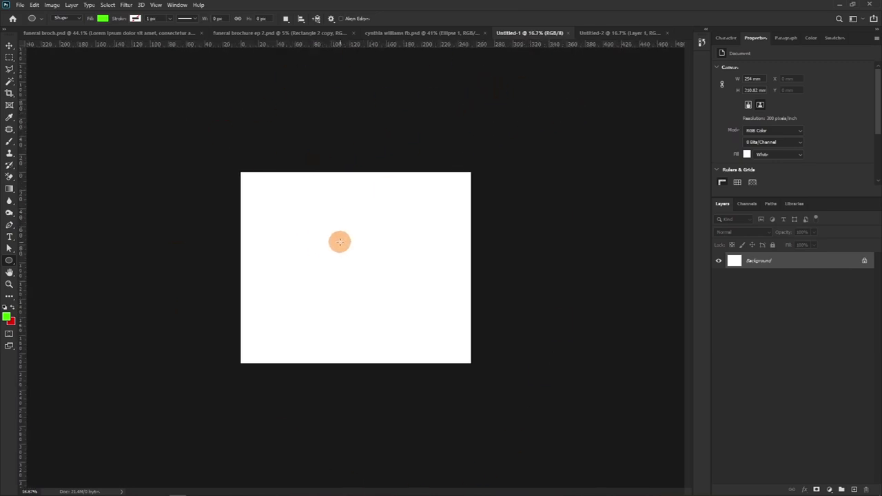
click(618, 35)
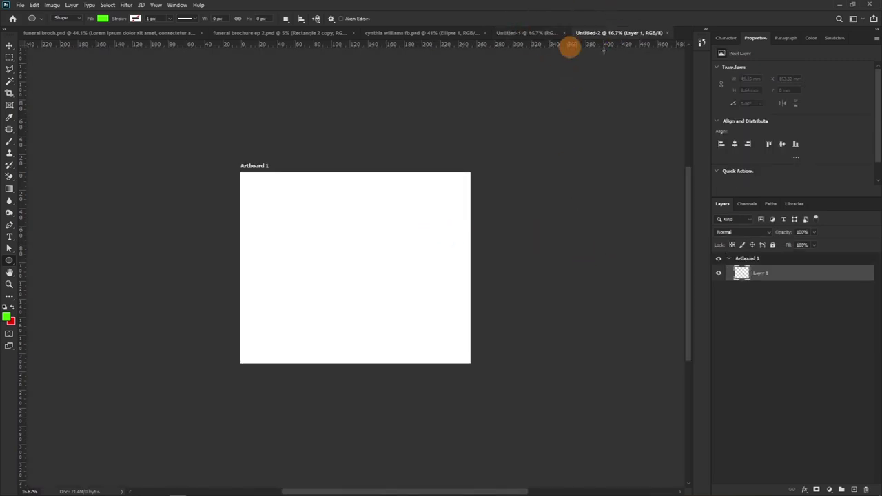
click(730, 259)
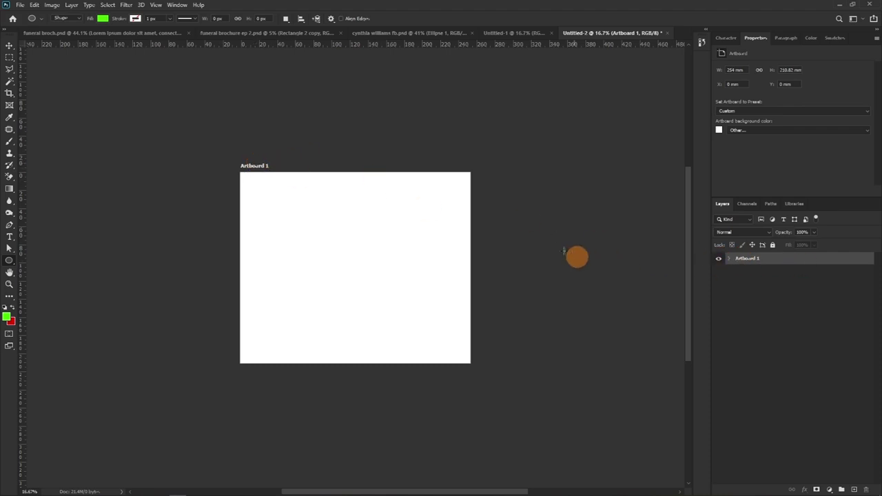
key(v)
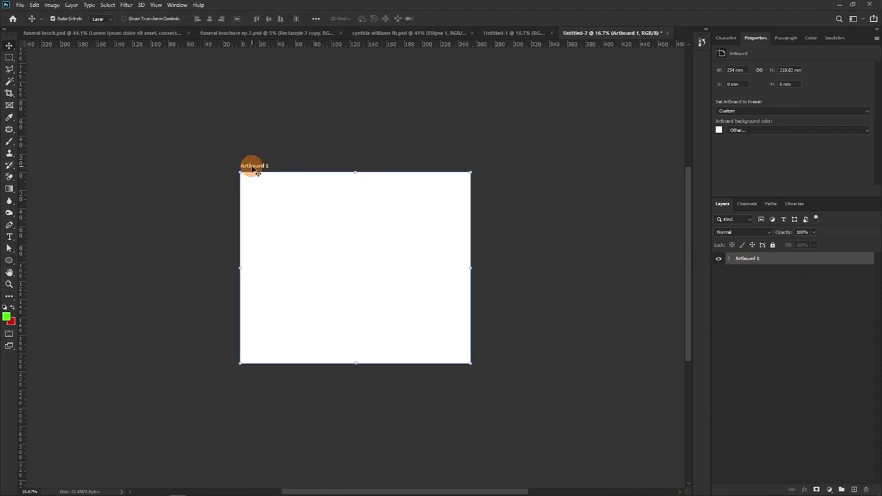
Add a same-sized Artboard 2 to the right of Artboard 1, with both artboards in view
key(shift+v)
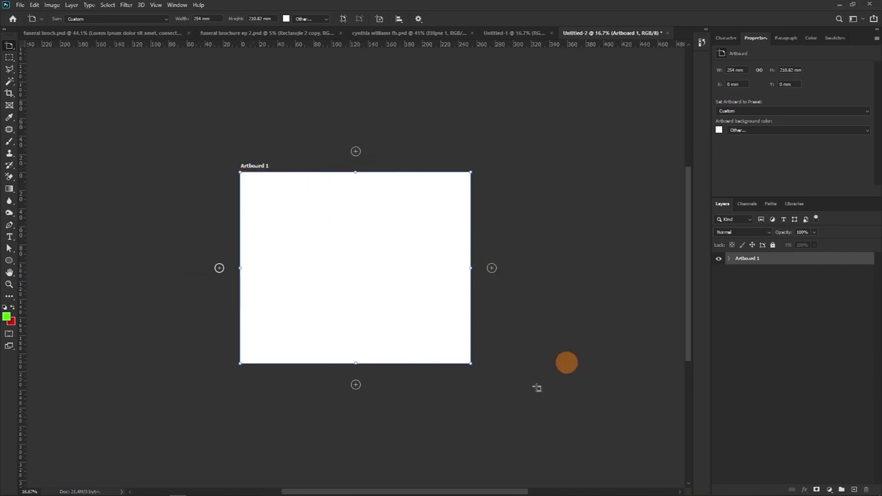
click(494, 270)
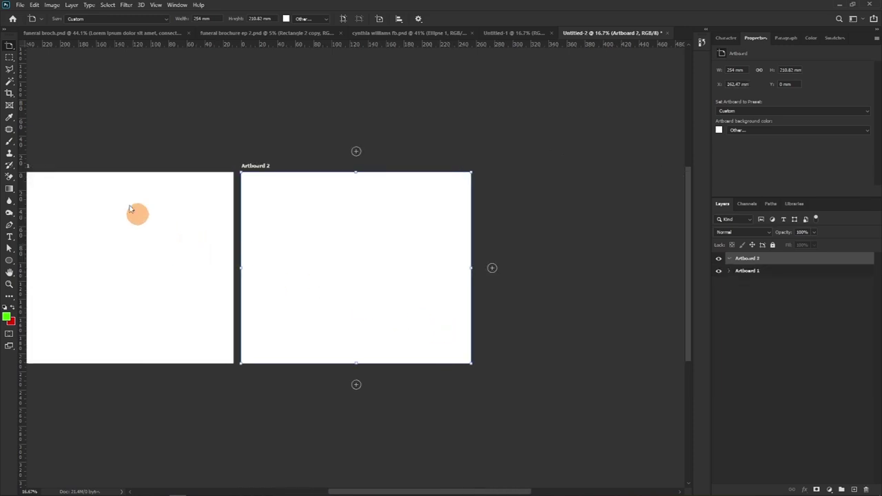
drag(30, 283, 170, 240)
click(10, 259)
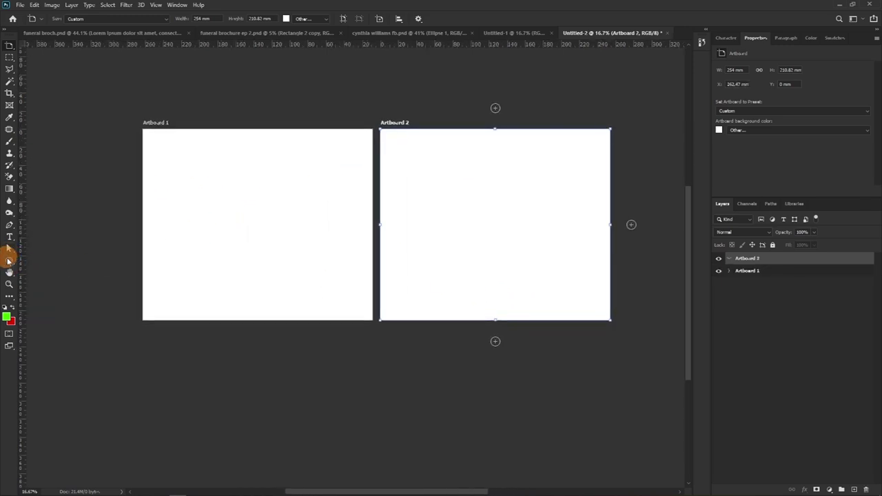
click(35, 270)
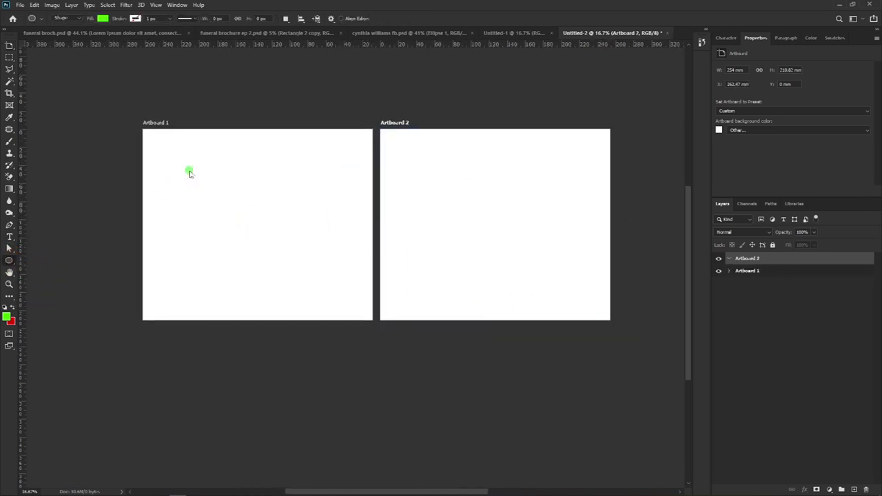
Draw a rectangle in the middle of Artboard 1 and nudge it slightly left
mouse_move(188, 171)
mouse_down()
mouse_move(360, 288)
mouse_move(349, 283)
mouse_up()
key(v)
click(264, 250)
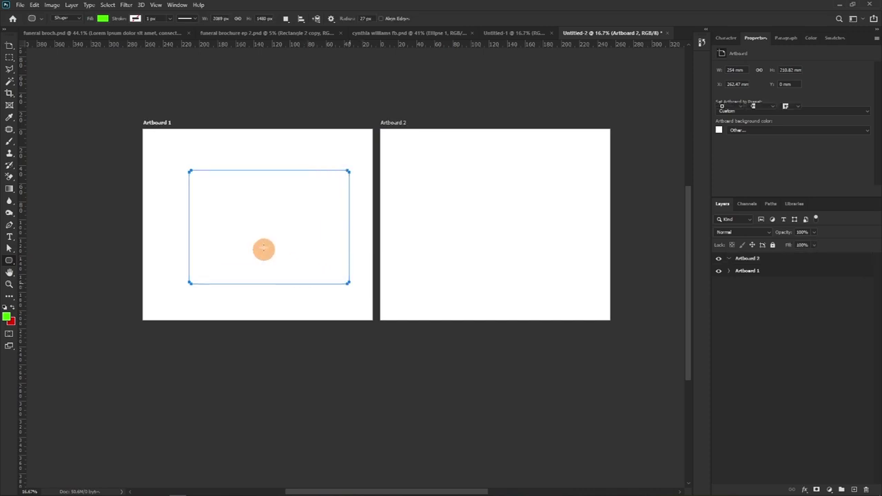
drag(268, 243, 256, 243)
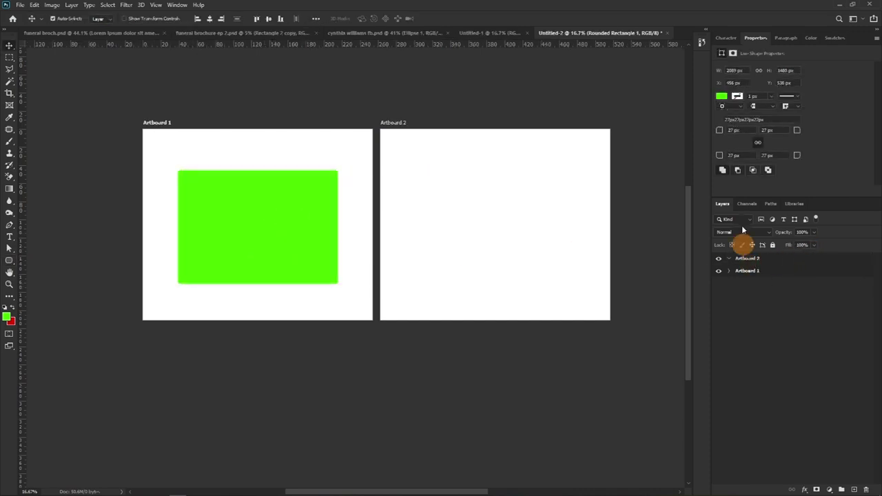
Fill the rectangle with muted green 728f67, round its corners to 345 px, and start a text layer beside it
click(728, 272)
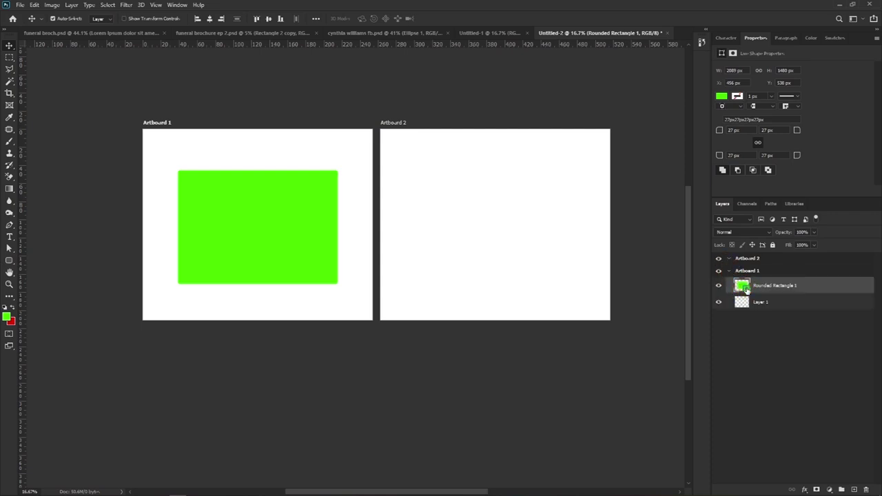
double_click(746, 290)
click(671, 167)
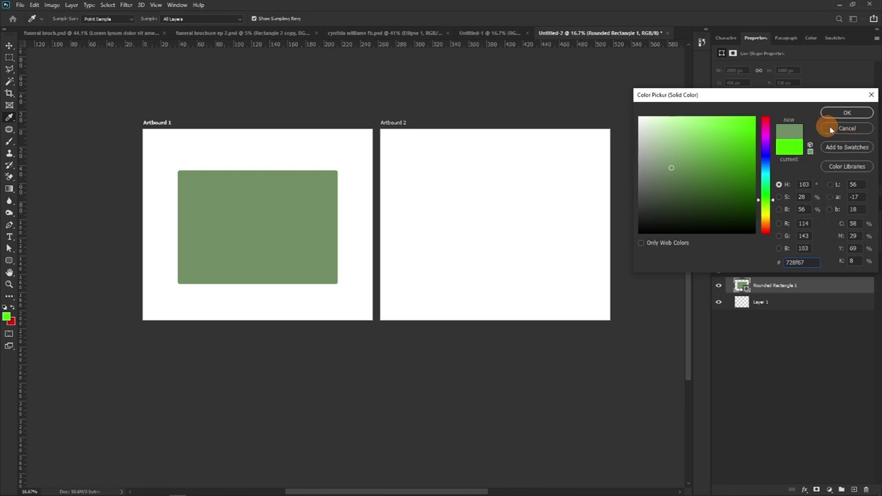
click(846, 113)
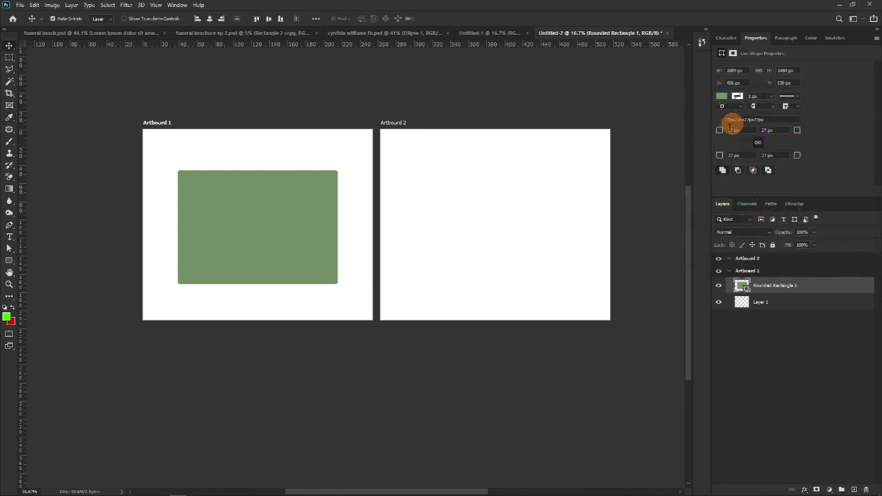
drag(722, 133, 703, 142)
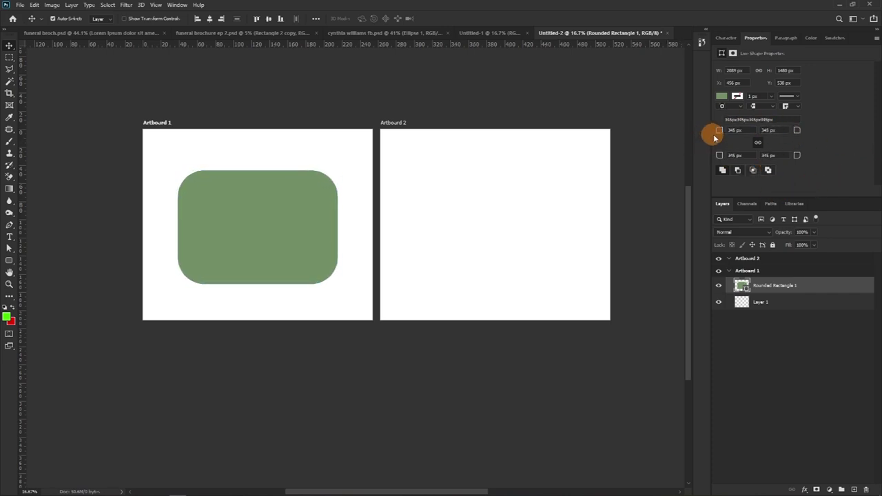
click(9, 237)
click(148, 213)
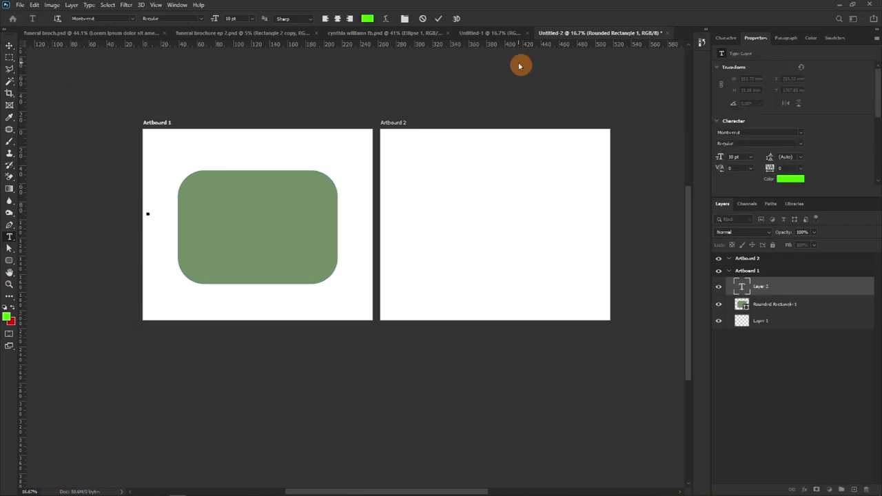
Move the S text down-left and scale it up large over the green rectangle
click(438, 18)
drag(230, 173, 204, 235)
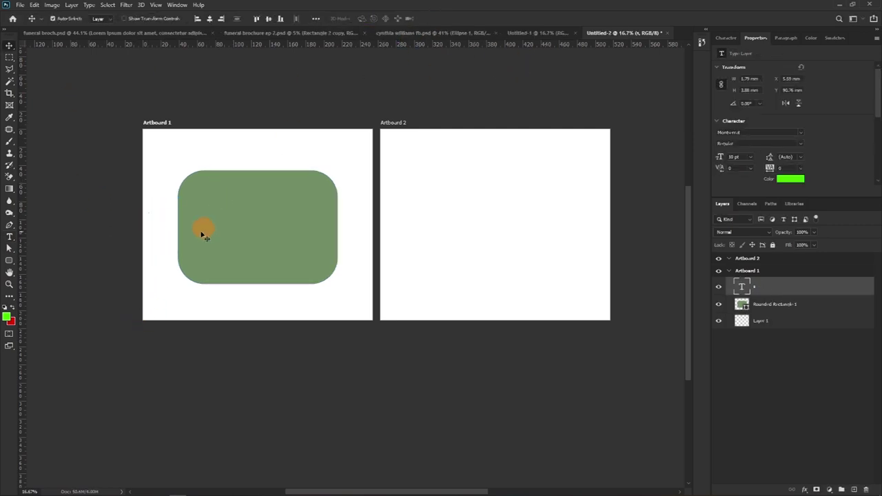
key(ctrl+t)
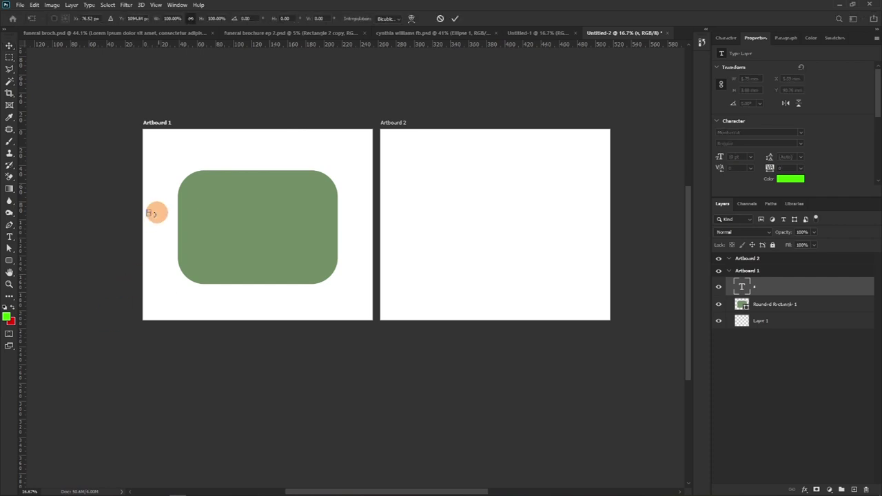
drag(152, 216, 289, 330)
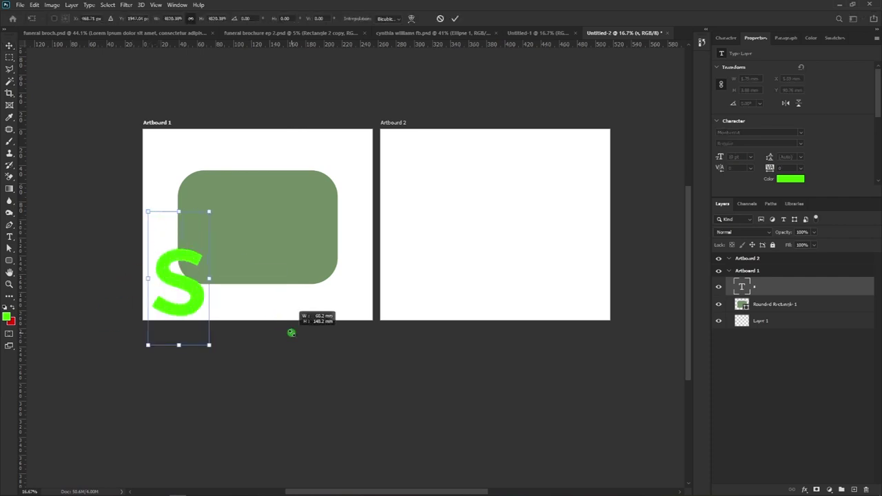
key(Return)
Add an all-caps ARTBOARD heading above the rectangle
double_click(196, 241)
click(436, 16)
click(276, 213)
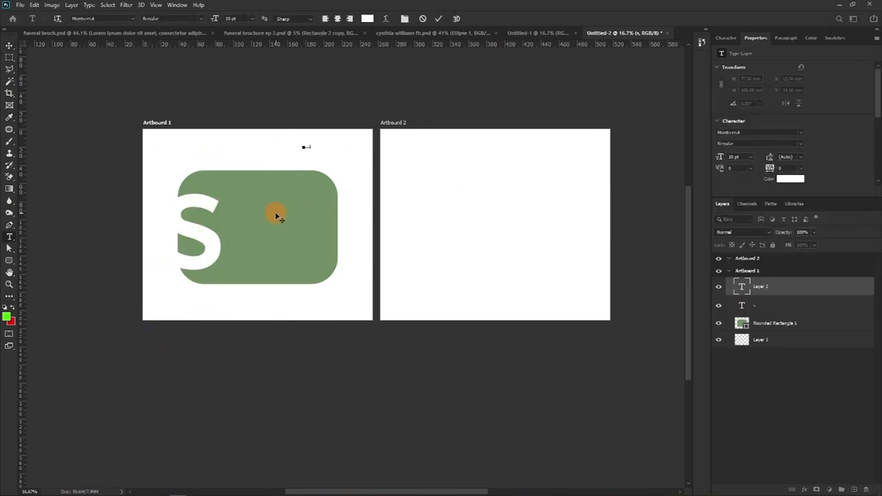
click(703, 173)
click(296, 145)
key(ctrl+shift+k)
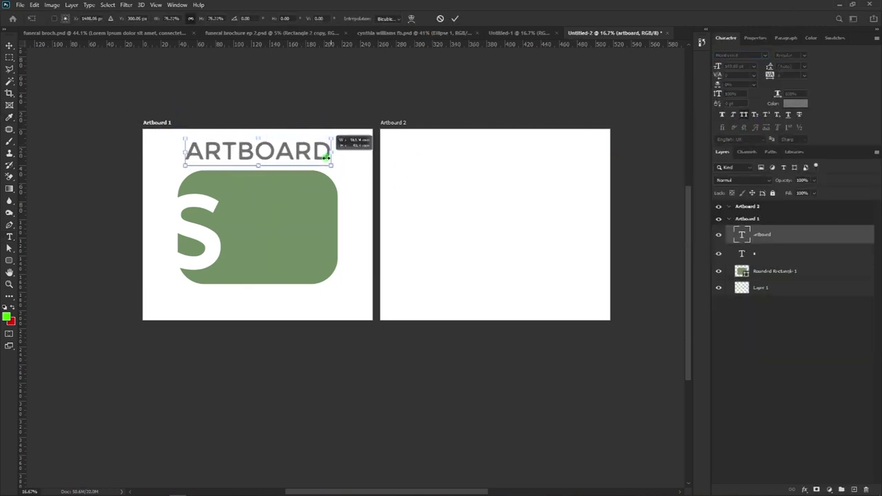
key(shift+Left)
key(shift+Left)
key(shift+Left)
key(shift+Left)
key(shift+Left)
click(439, 19)
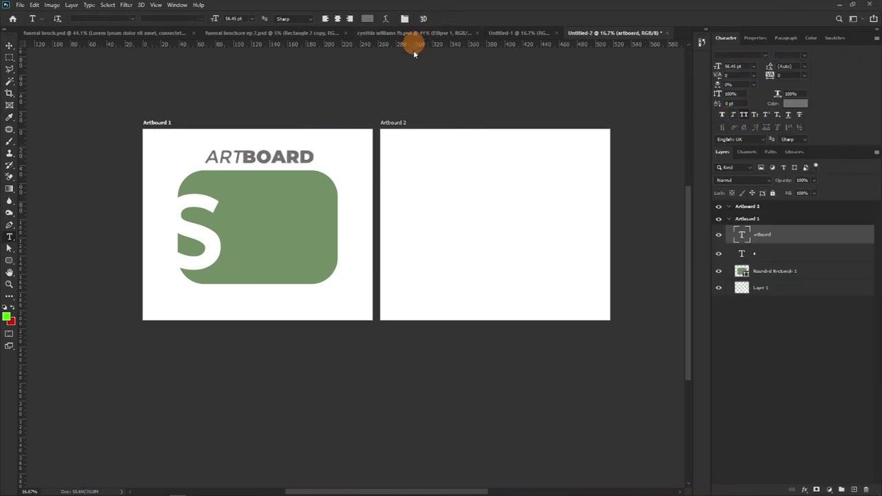
Type a name in a script font on Artboard 2 and center it there
click(454, 193)
text(Stonebwoy)
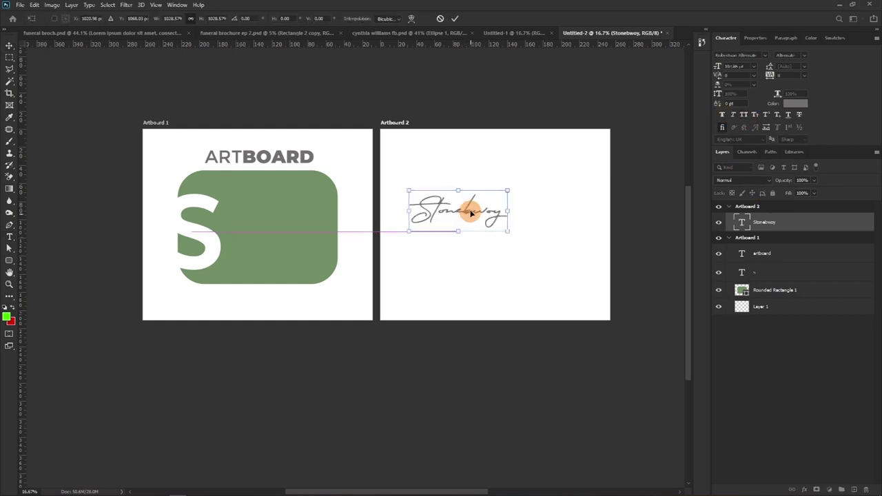
drag(473, 206, 493, 226)
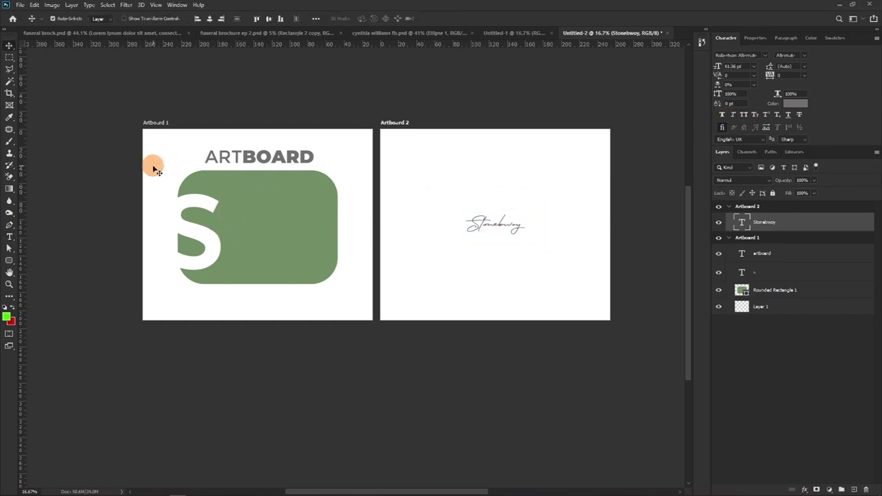
click(85, 105)
In Untitled-1, draw a full-canvas green rectangle with a small dark grey rounded one, group them, and hide the group
click(511, 33)
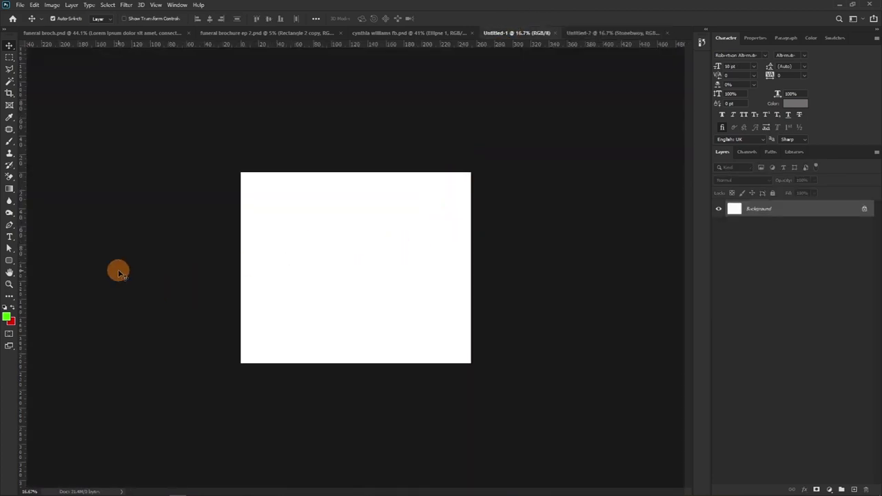
key(u)
drag(228, 163, 500, 362)
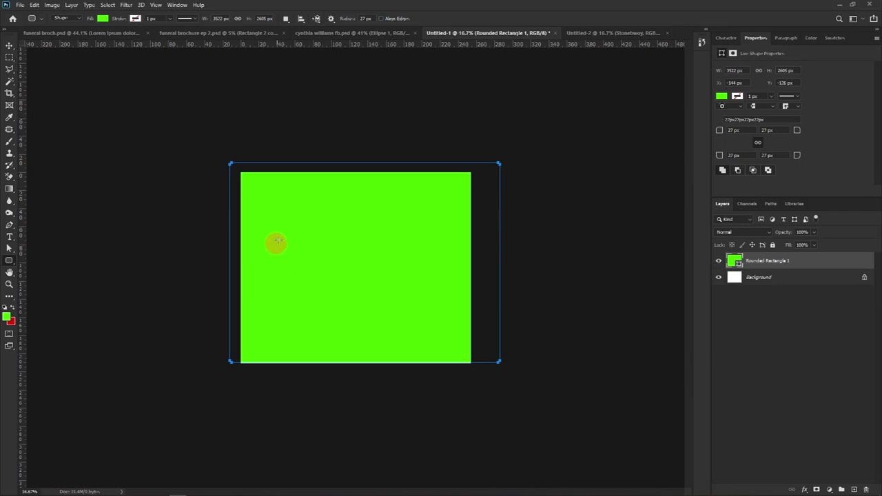
drag(282, 227, 352, 282)
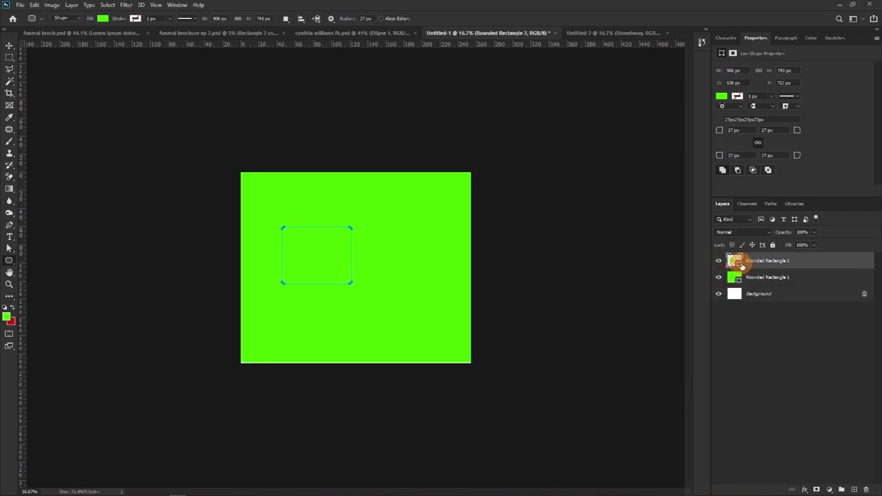
double_click(736, 261)
drag(677, 199, 626, 204)
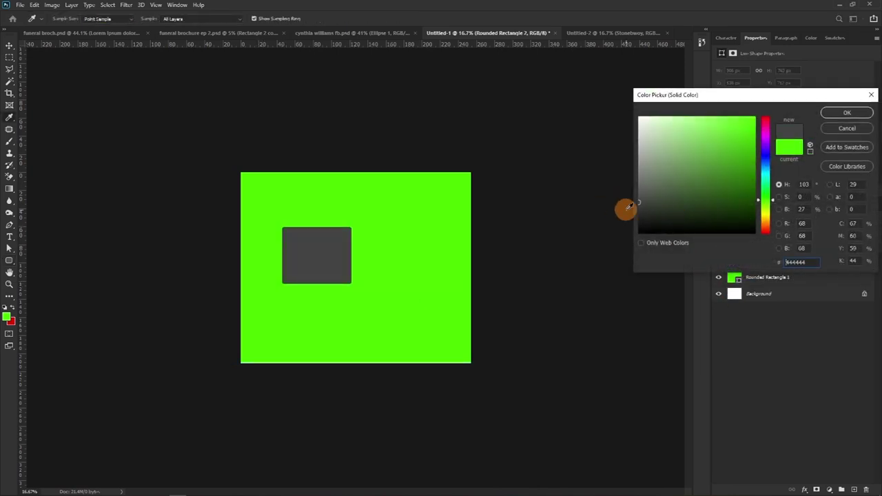
click(848, 110)
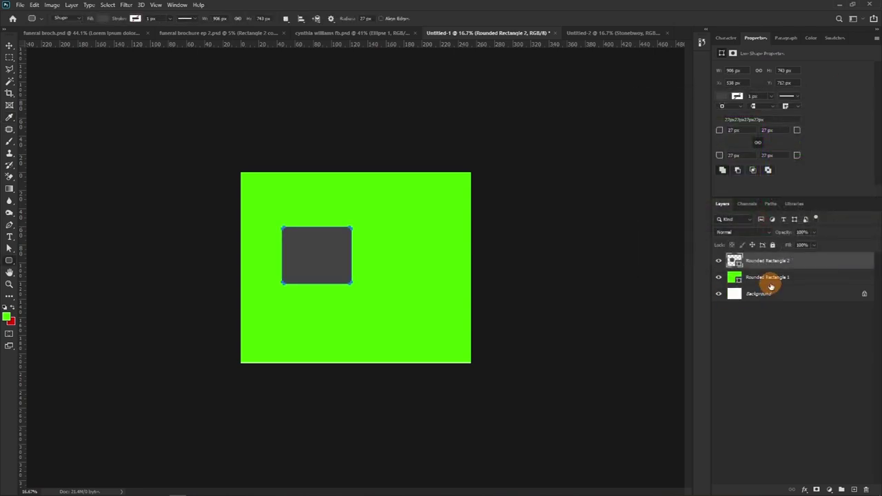
shift+click(748, 283)
key(ctrl+g)
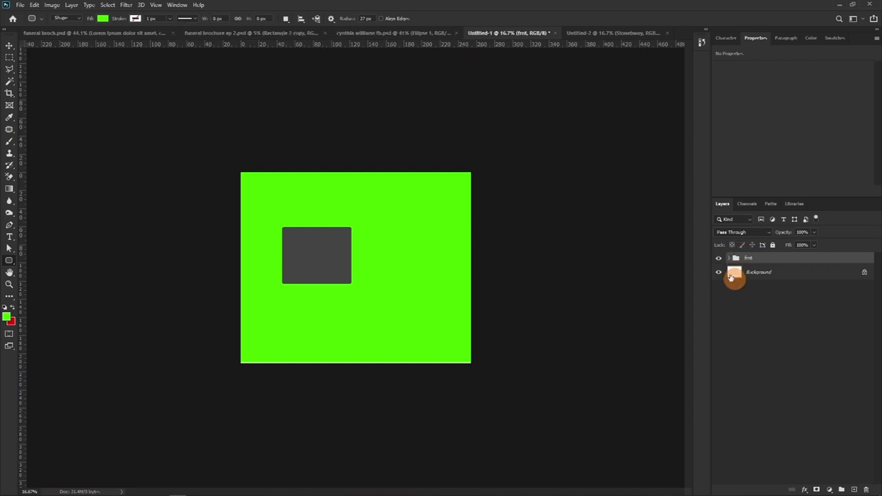
click(719, 263)
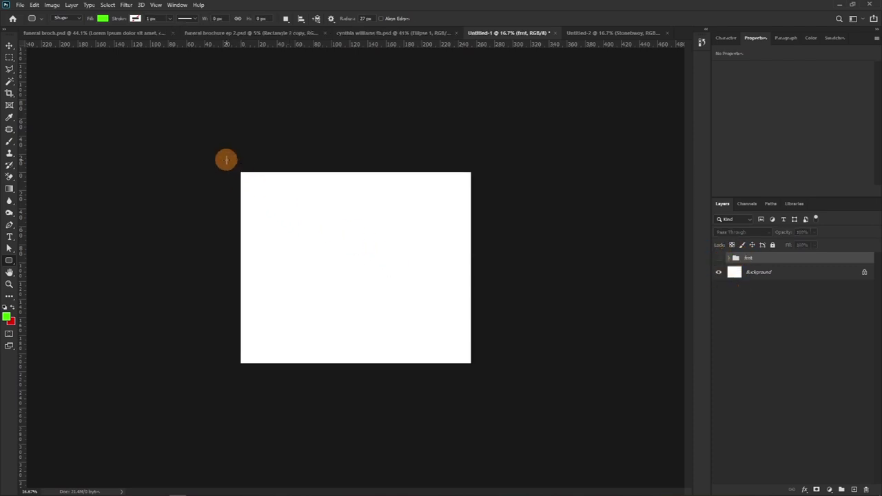
Draw a full-canvas ffd200 yellow rectangle with a small orange rounded one, and group them as 'back'
drag(227, 162, 480, 366)
drag(744, 261, 744, 268)
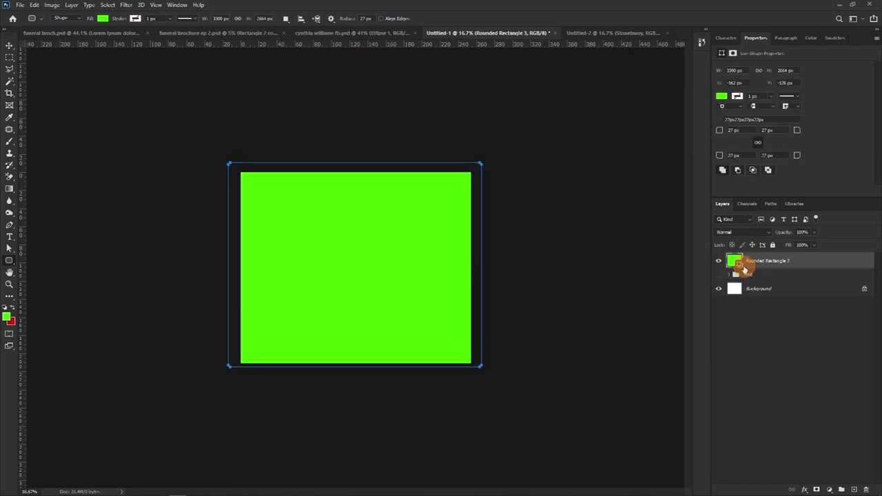
double_click(736, 262)
text(ffd200)
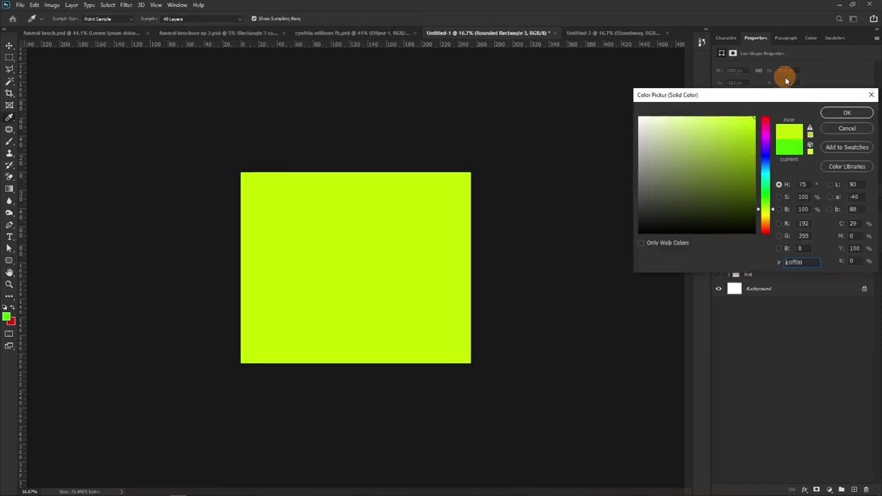
click(846, 112)
drag(354, 227, 418, 285)
double_click(734, 260)
click(766, 230)
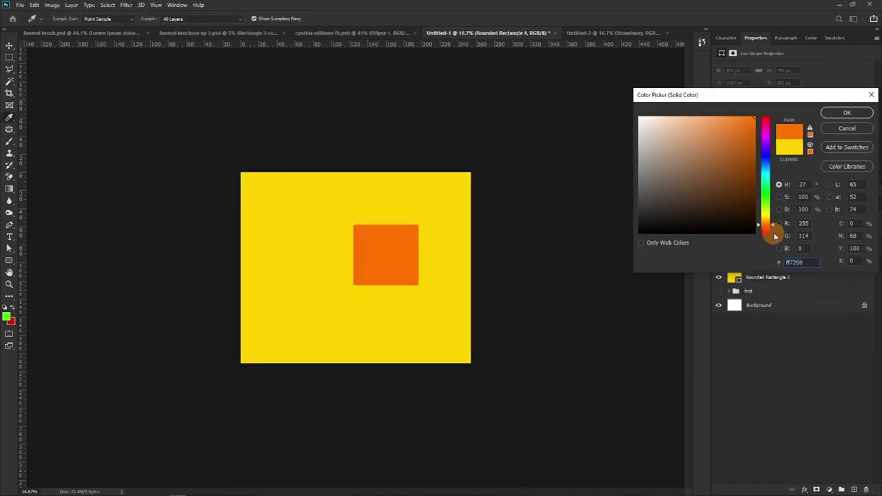
click(847, 112)
shift+click(767, 277)
key(ctrl+g)
double_click(749, 257)
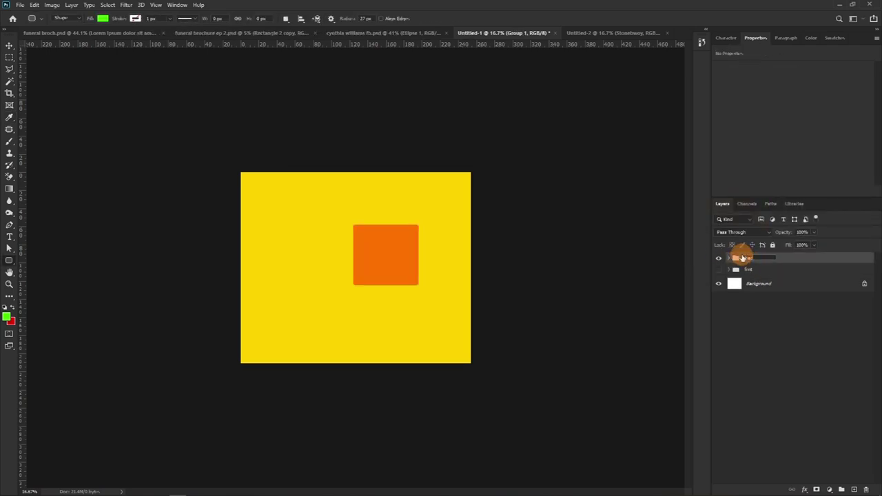
key(Return)
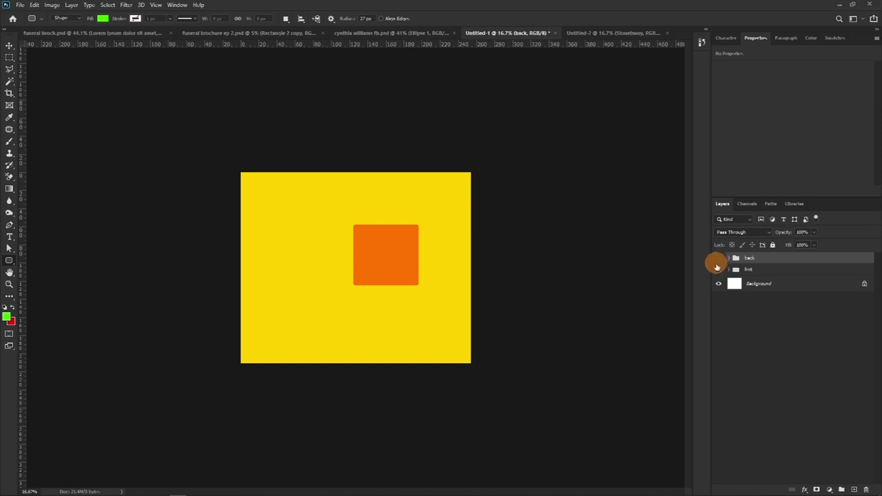
Compare the two groups at 25% zoom, leaving only the back group visible
click(718, 258)
click(718, 270)
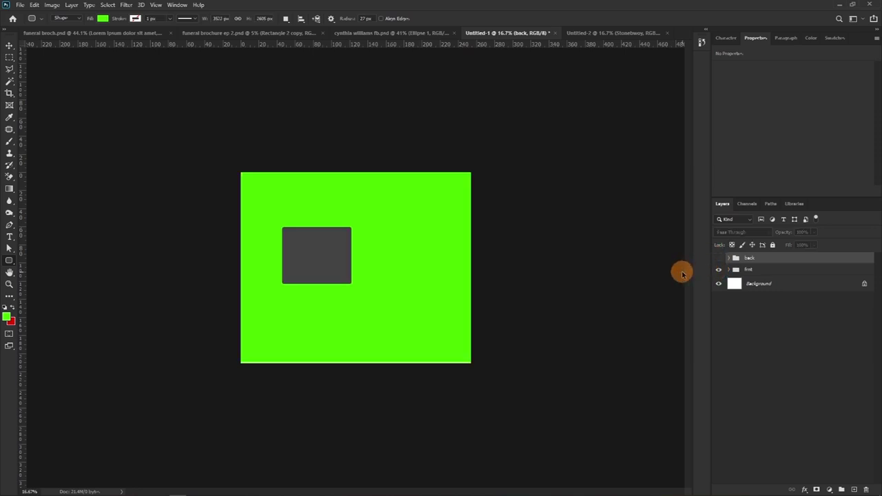
key(ctrl+plus)
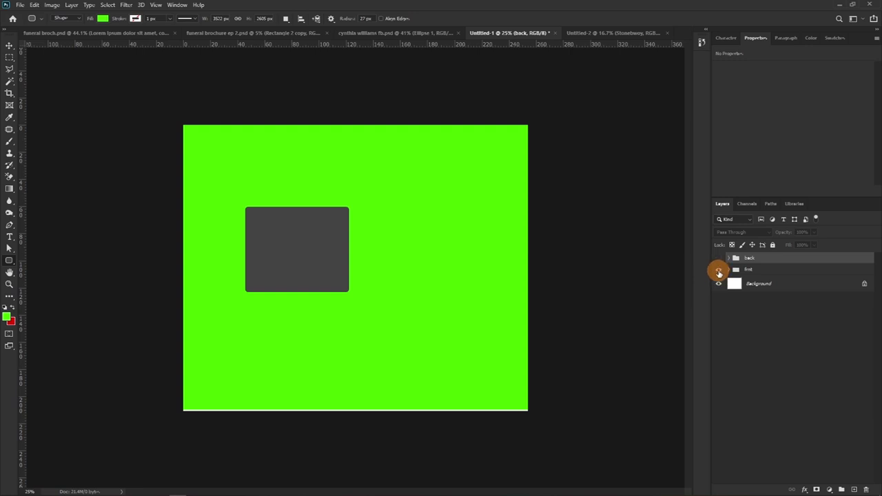
click(719, 271)
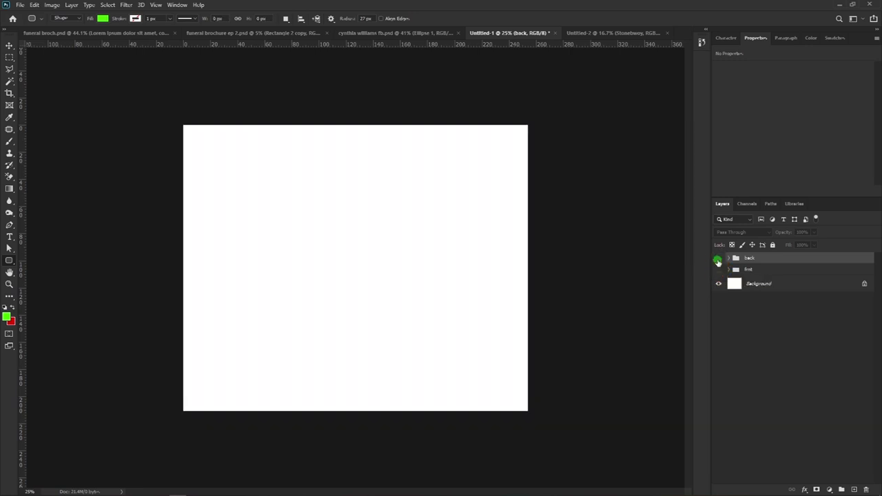
click(718, 259)
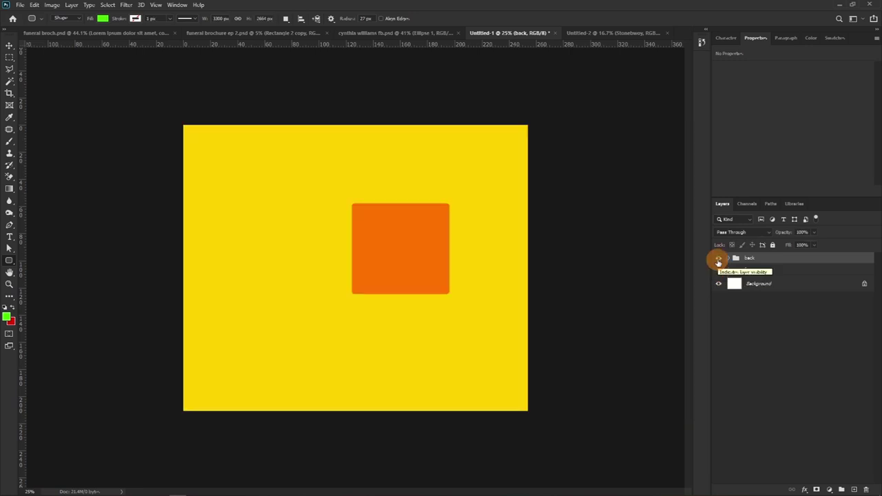
Switch to Untitled-2 and toggle Artboard 2's visibility off and back on
click(597, 38)
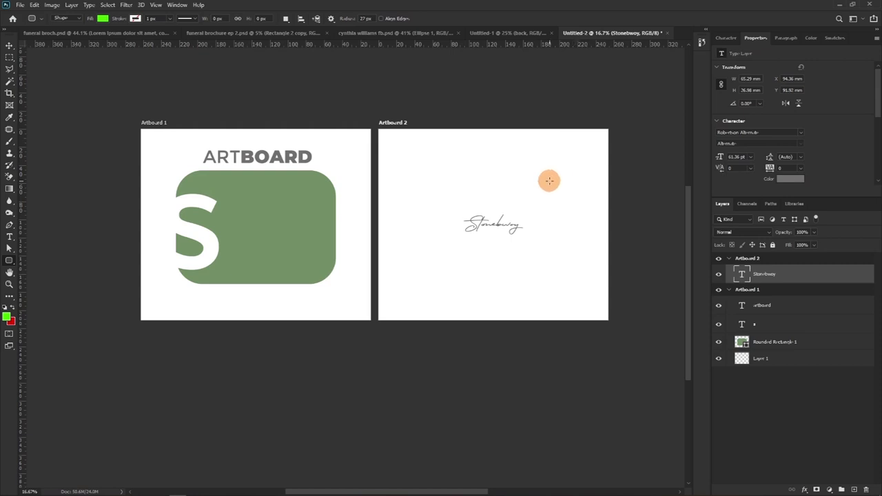
mouse_move(498, 124)
mouse_down()
mouse_move(494, 108)
mouse_move(507, 113)
mouse_up()
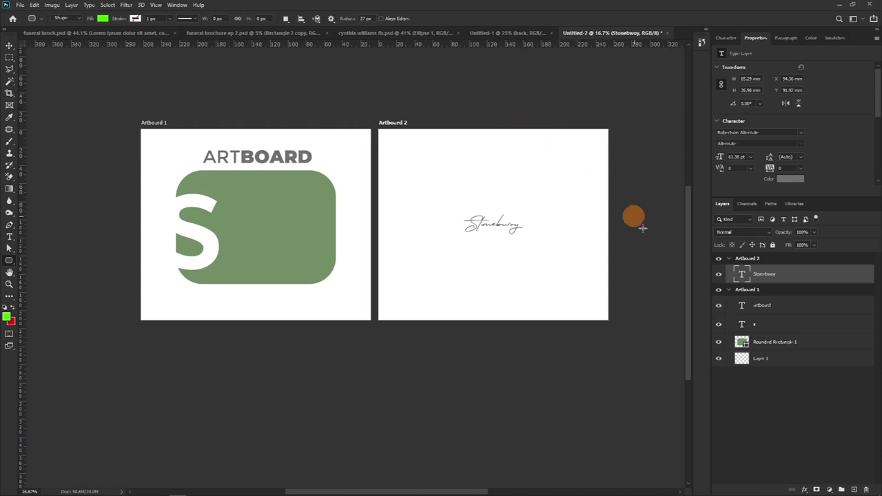
click(717, 260)
click(716, 259)
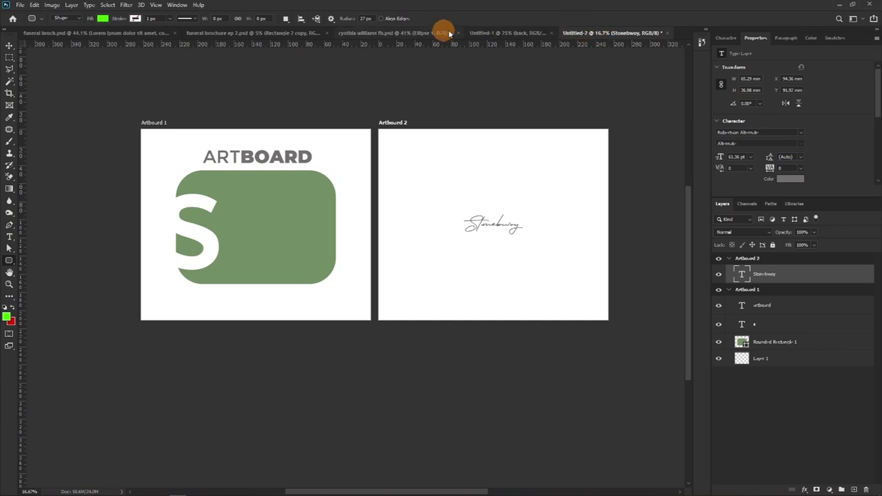
Switch to the memorial brochure and zoom in on the 5 mm/3 mm bleed margin notes
click(404, 33)
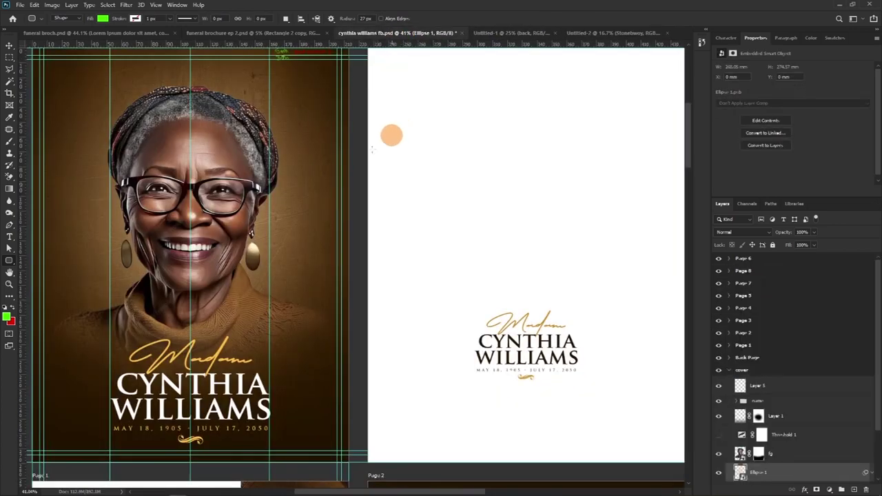
key(v)
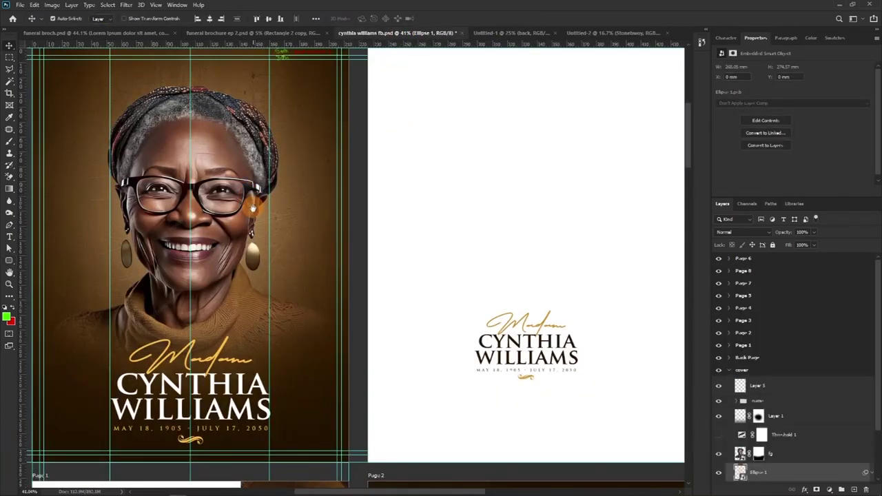
drag(274, 262, 351, 241)
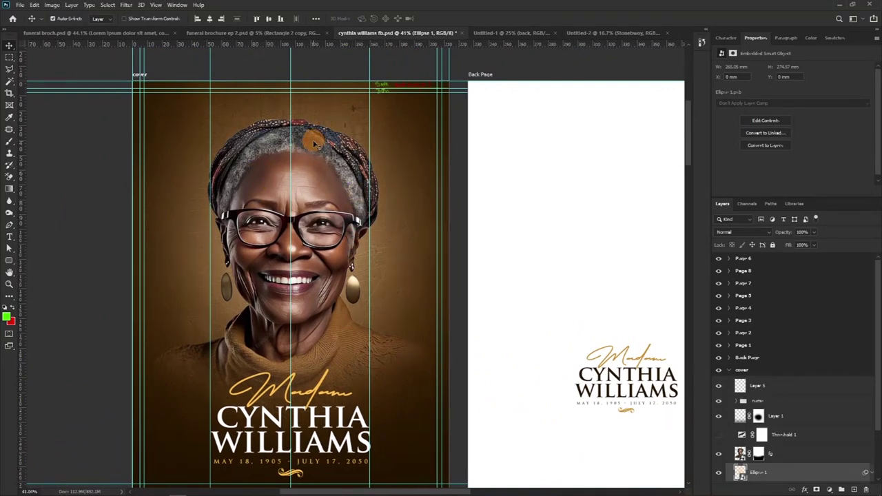
key(z)
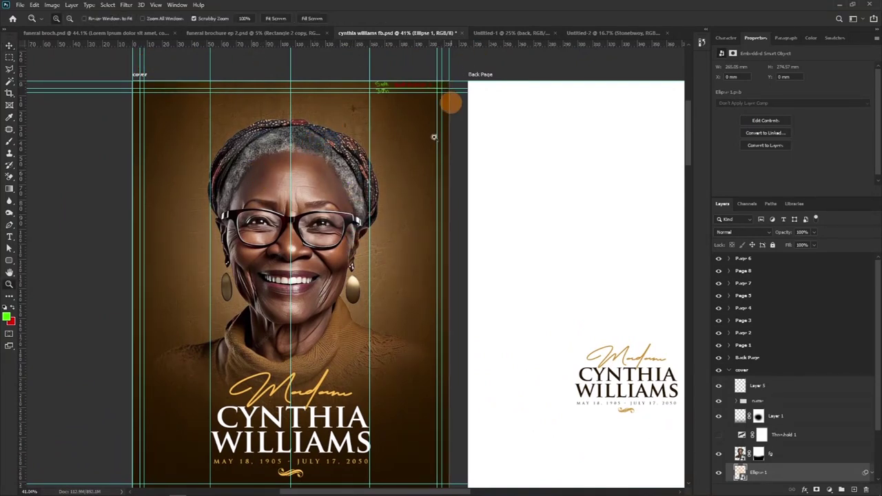
drag(380, 85, 299, 188)
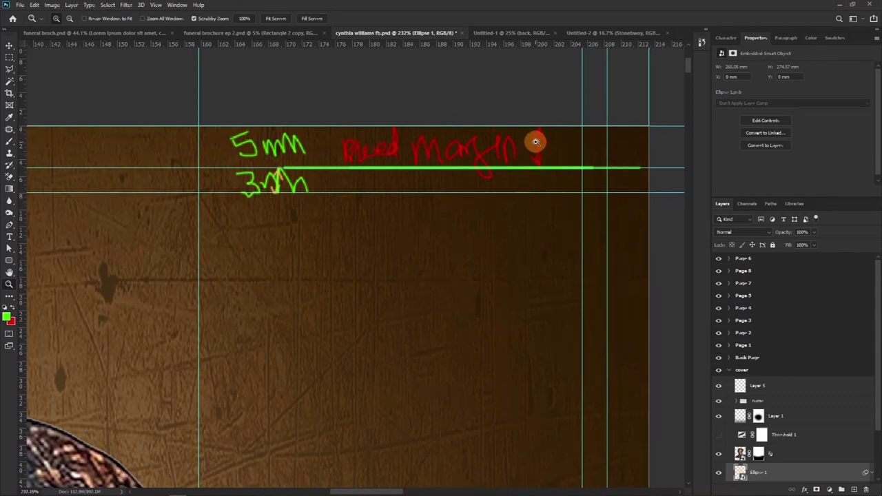
Zoom back out until the whole memorial cover page fits the window
key(v)
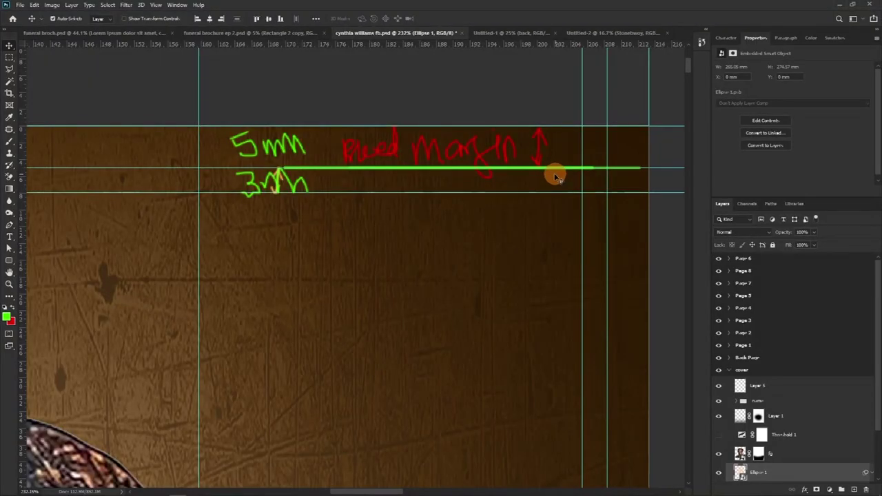
key(z)
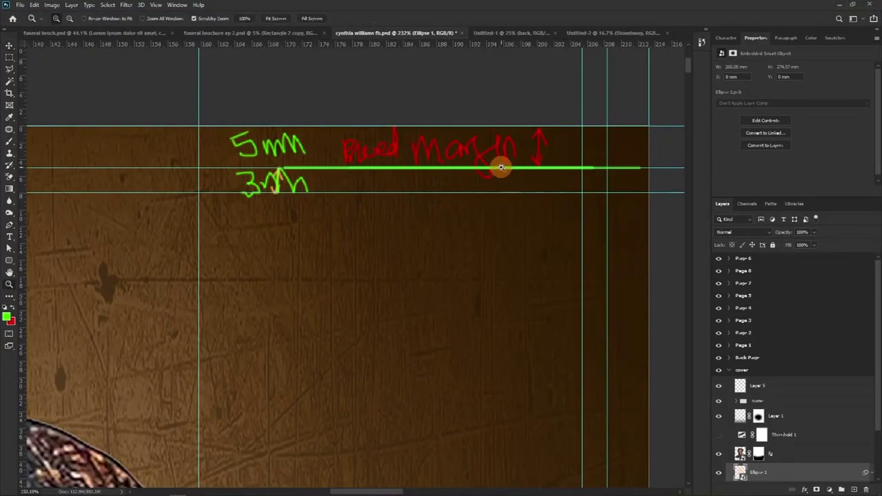
drag(500, 167, 534, 172)
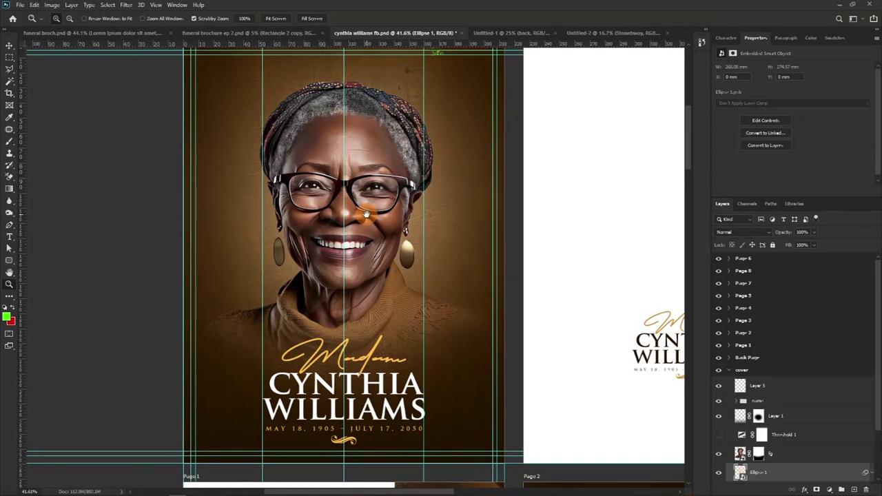
Hide the name group, Layer 1, photo and texture layers, leaving the brown background
scroll(366, 225, up, 1)
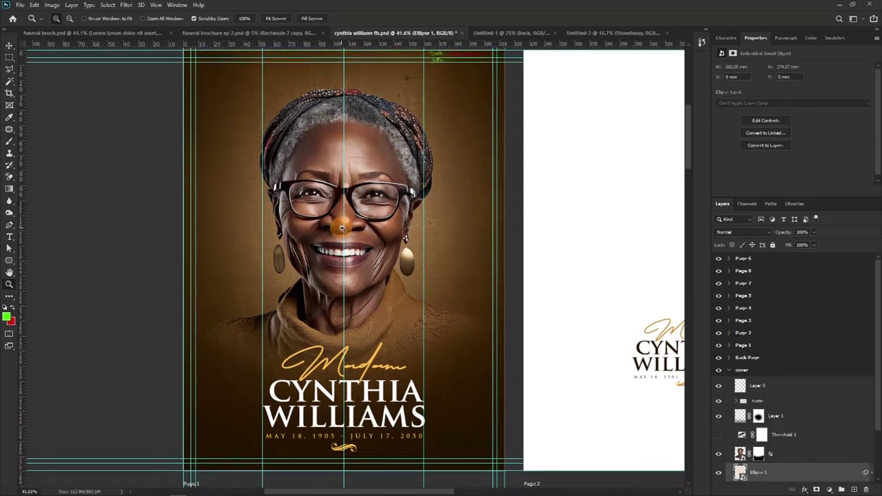
scroll(765, 432, down, 3)
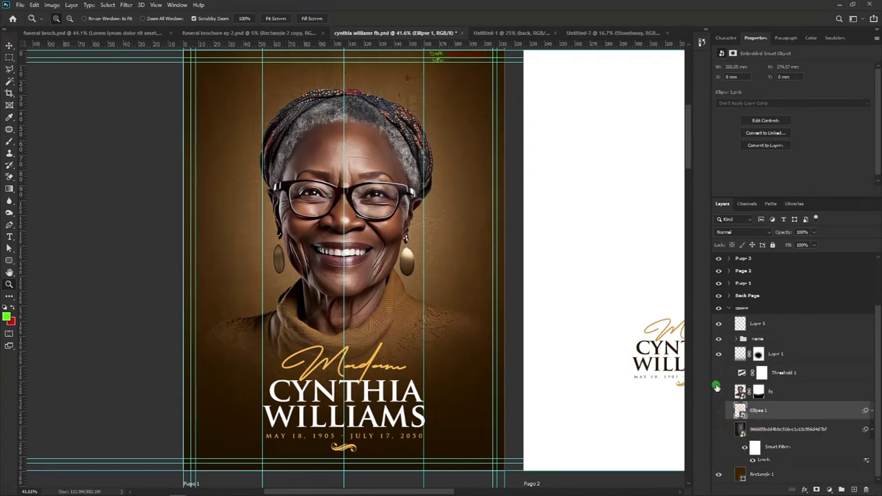
drag(717, 387, 725, 440)
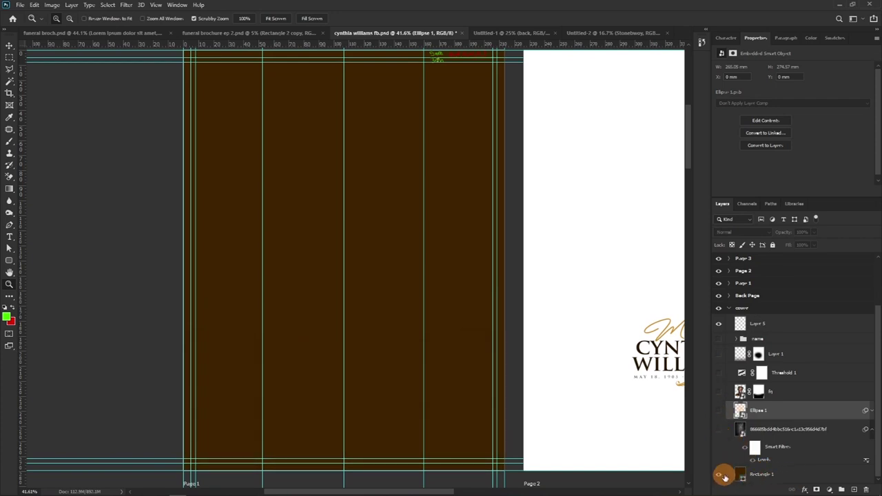
Test-move the brown rectangle, undo it, and add a bright green Solid Color fill layer
click(11, 45)
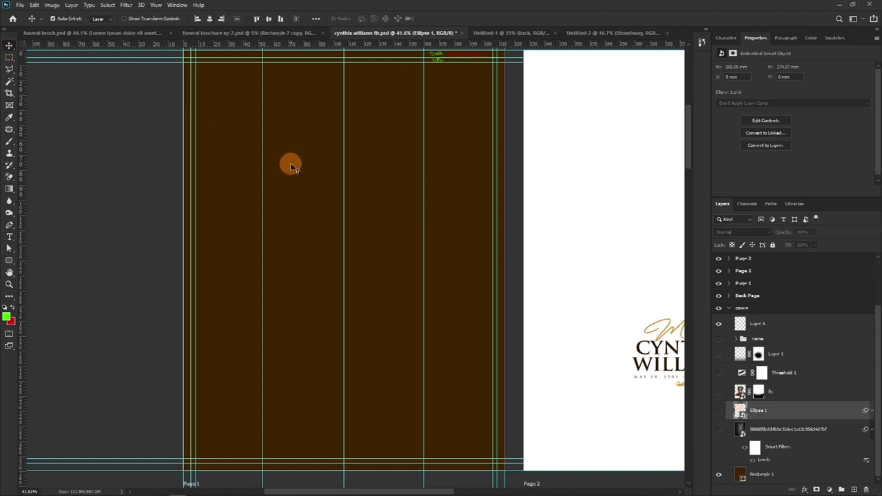
drag(290, 161, 386, 166)
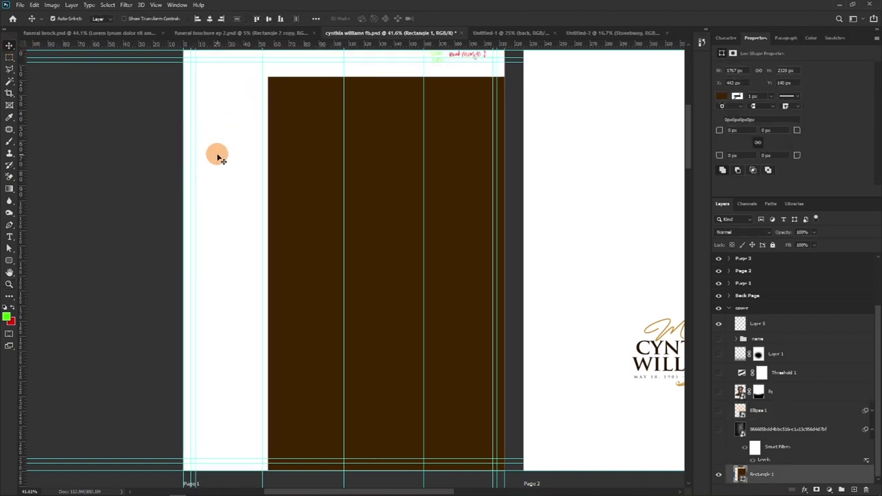
key(ctrl+z)
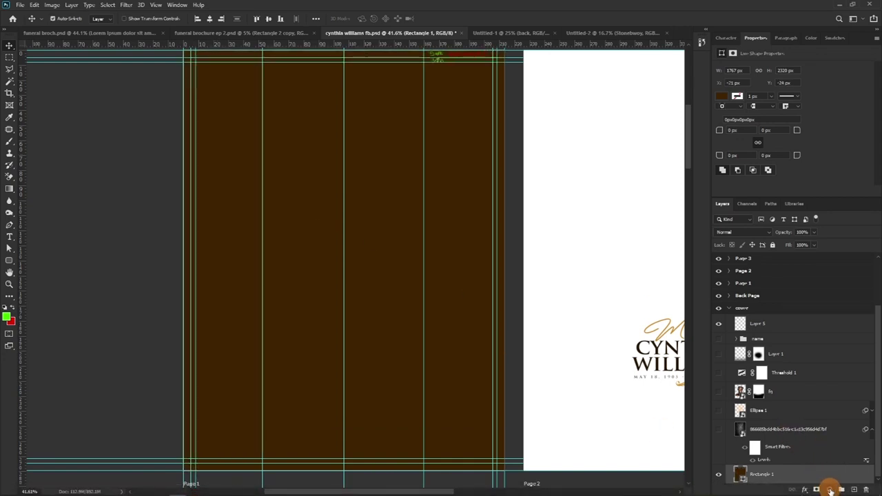
click(830, 489)
click(817, 321)
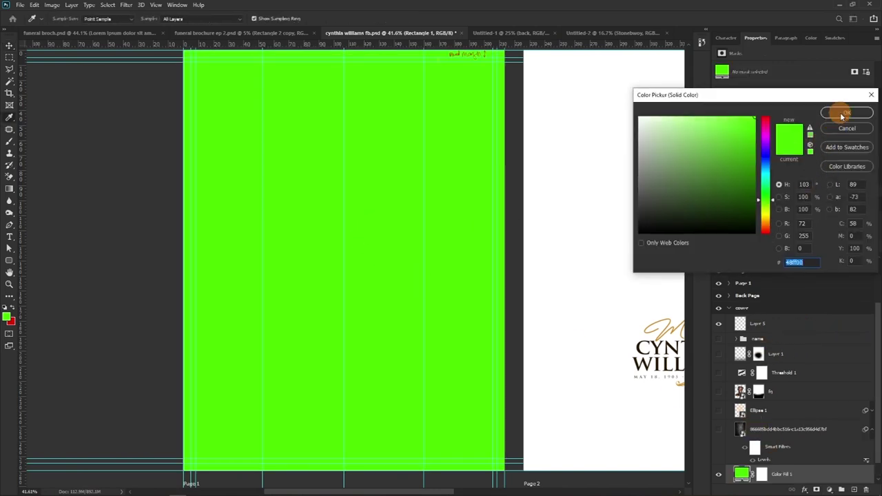
Change the Color Fill 1 layer to orange #e58115 in the Color Picker and confirm
mouse_move(764, 201)
mouse_down()
mouse_move(765, 215)
mouse_move(764, 204)
mouse_up()
click(748, 141)
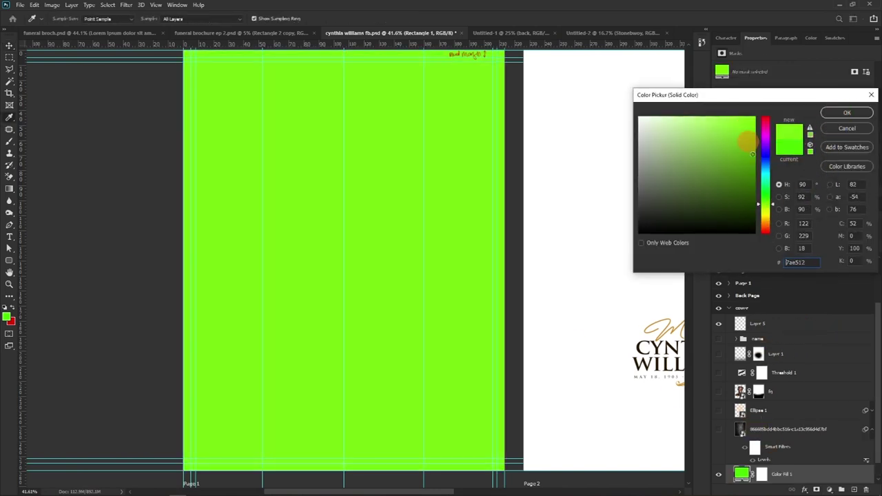
click(764, 223)
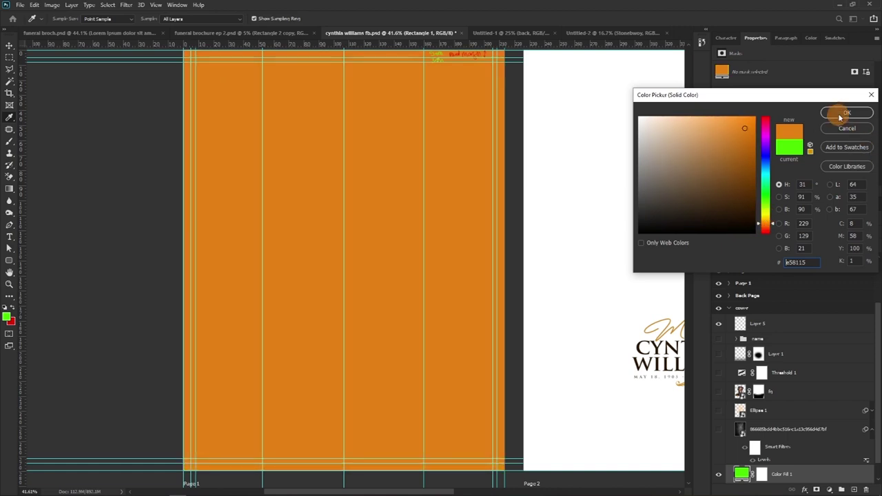
click(844, 114)
key(v)
click(532, 296)
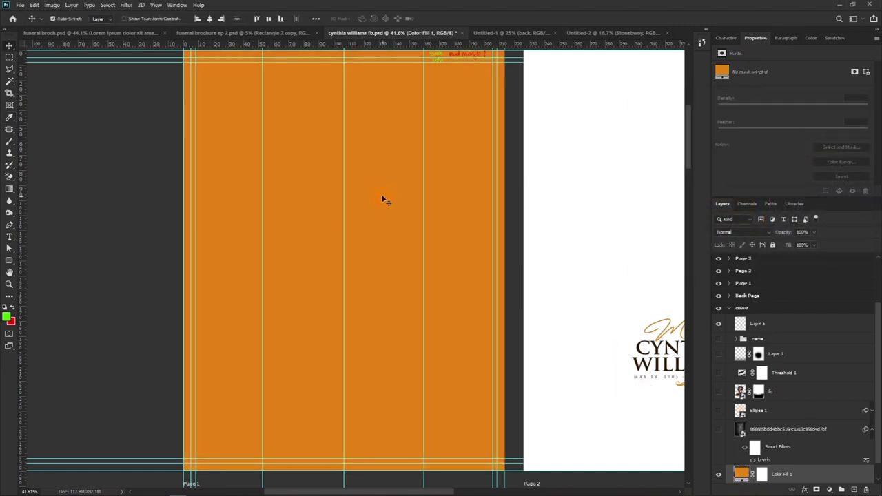
drag(383, 200, 310, 241)
scroll(738, 457, down, 1)
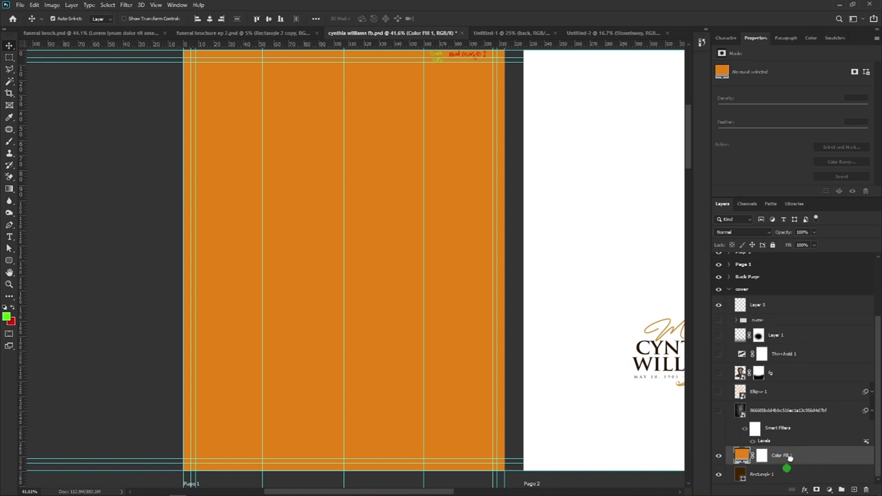
Move Rectangle 1 above Color Fill 1, test its position, undo, then delete Color Fill 1
drag(798, 469, 740, 455)
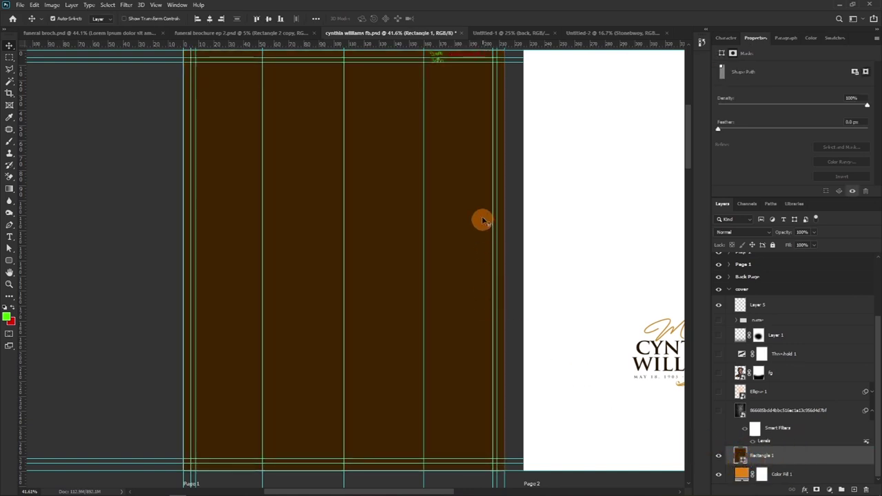
drag(470, 206, 310, 256)
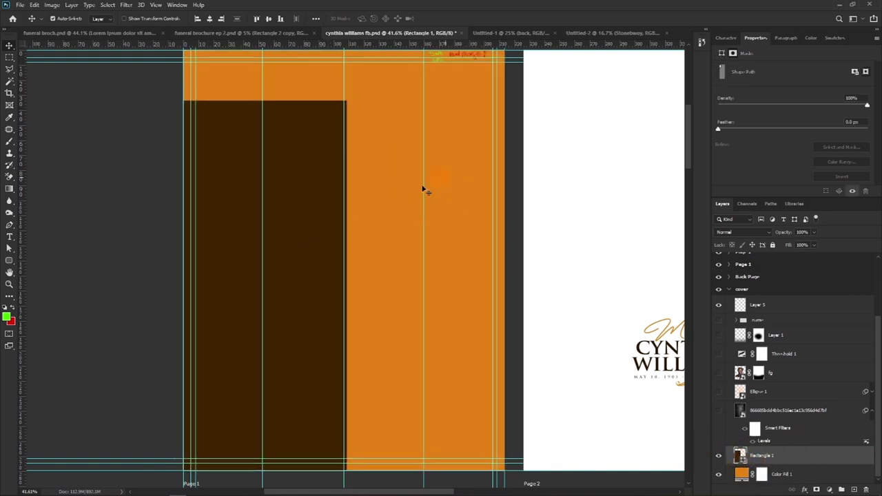
click(718, 474)
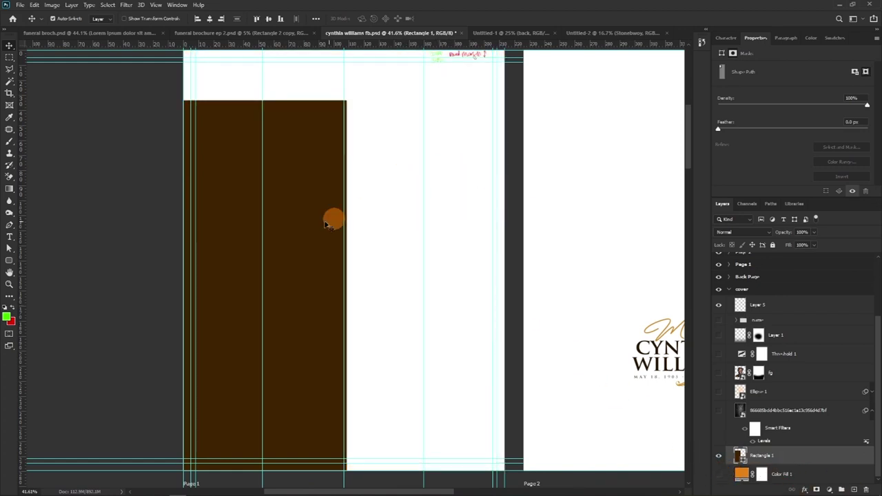
drag(321, 213, 438, 169)
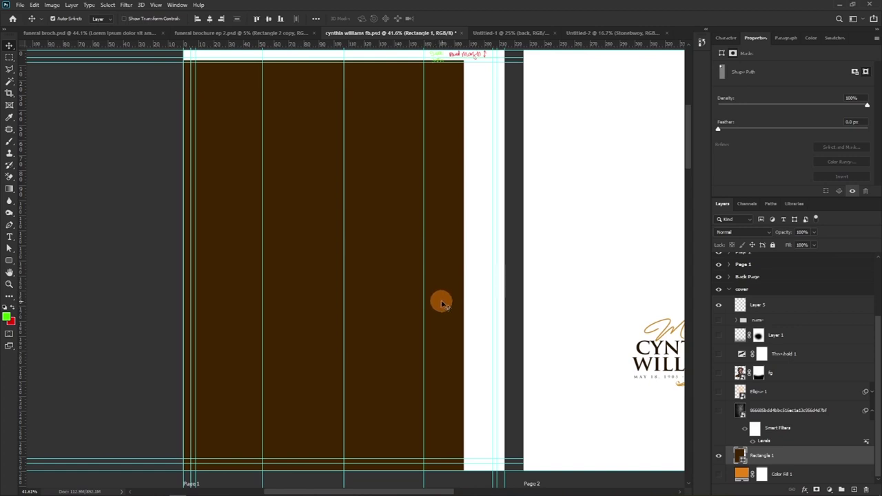
key(ctrl+z)
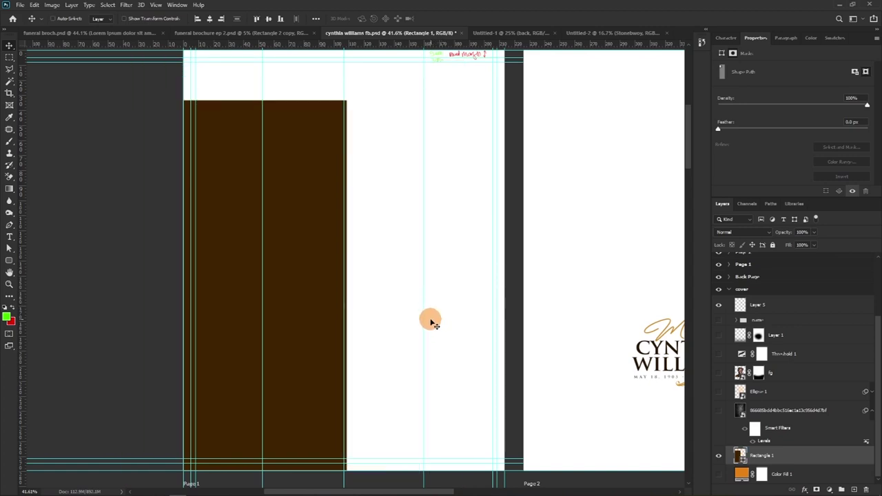
key(ctrl+z)
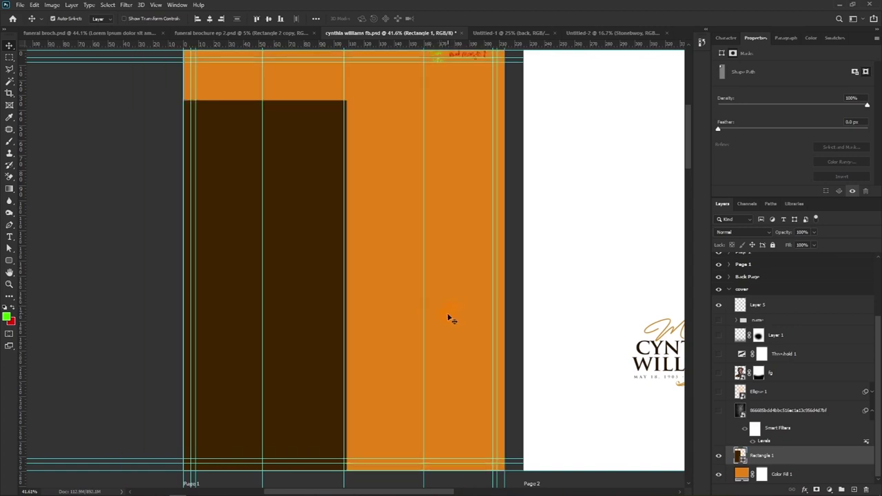
key(ctrl+z)
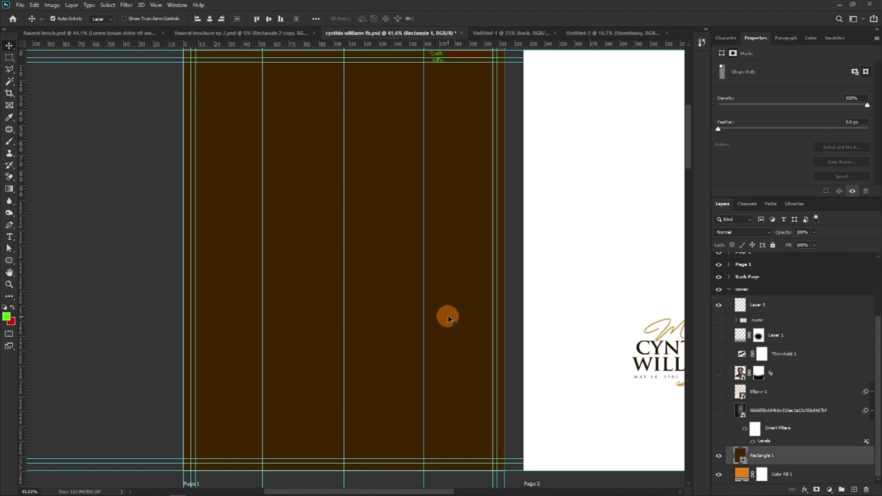
click(804, 476)
key(Delete)
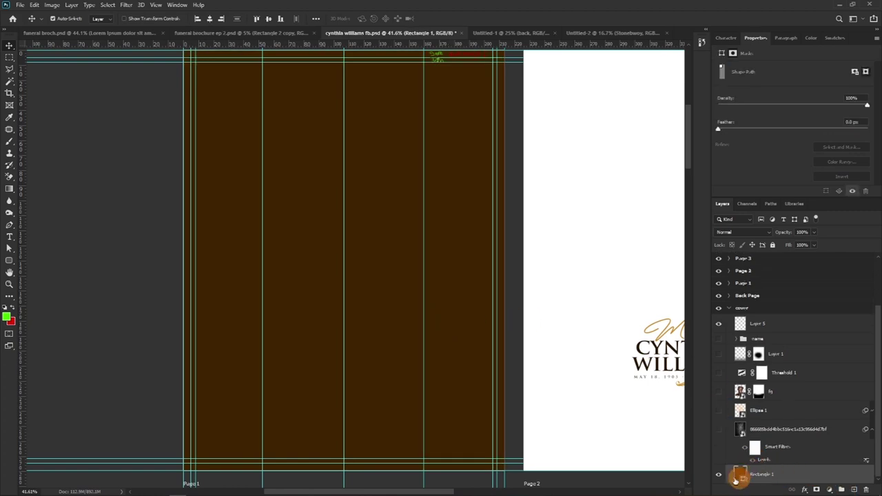
click(719, 430)
click(765, 429)
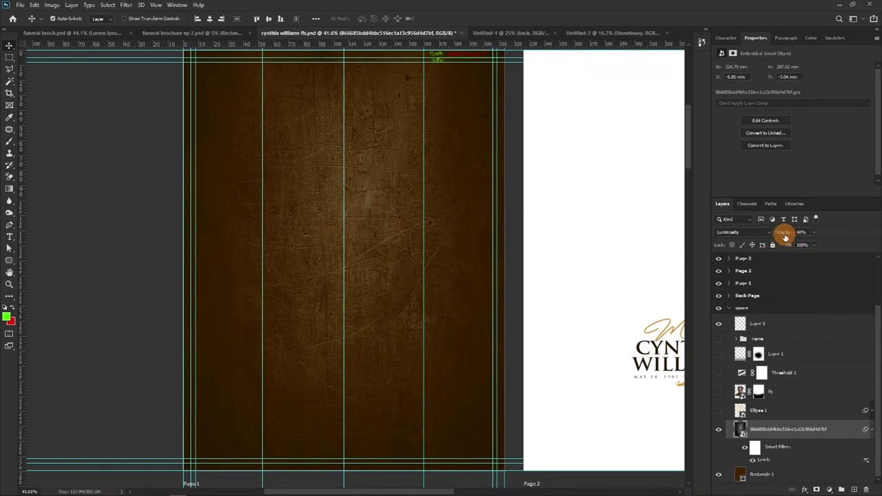
drag(784, 235, 879, 244)
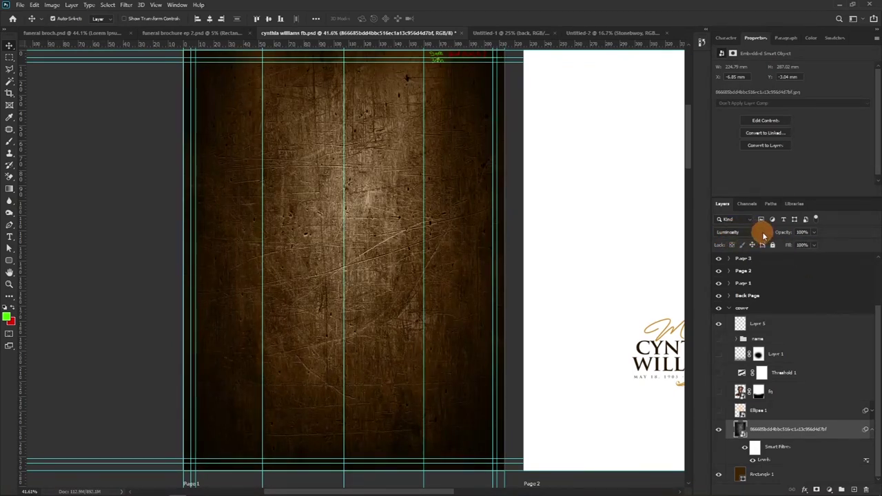
click(762, 231)
click(722, 233)
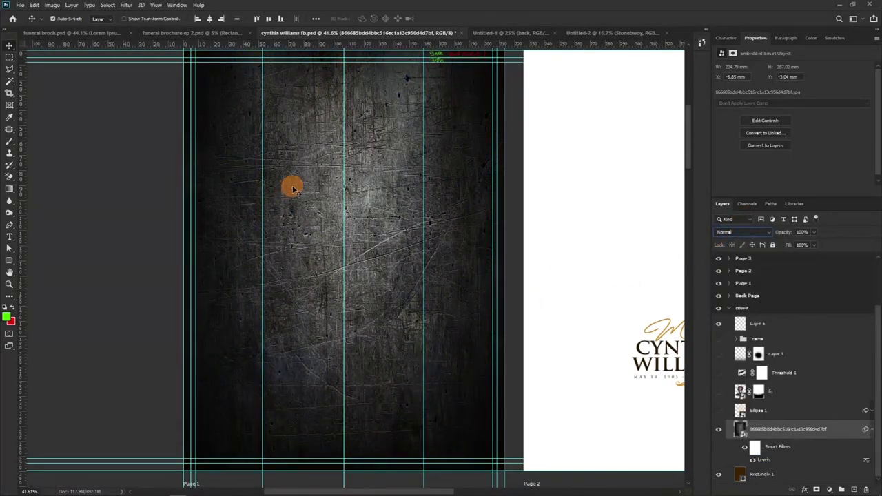
key(ctrl+z)
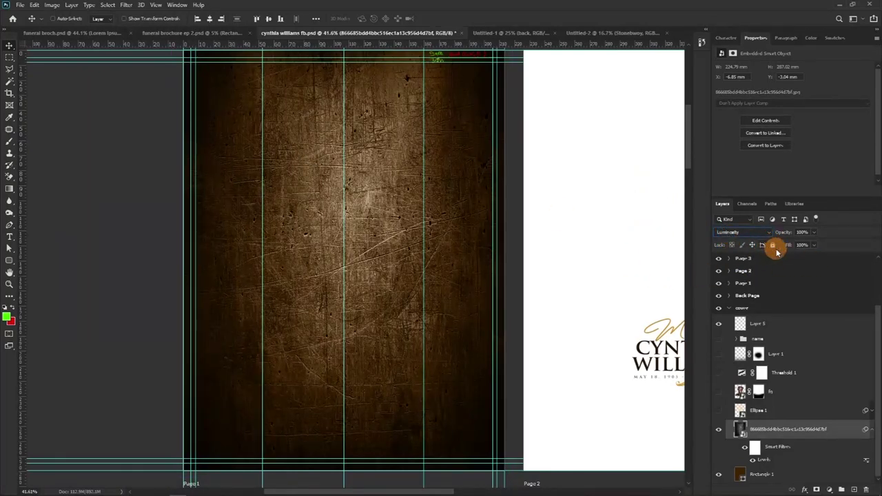
key(4)
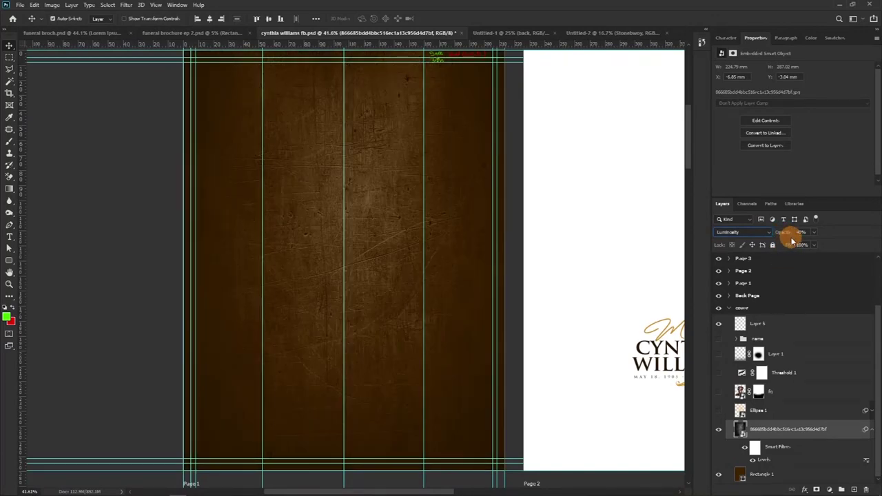
click(719, 411)
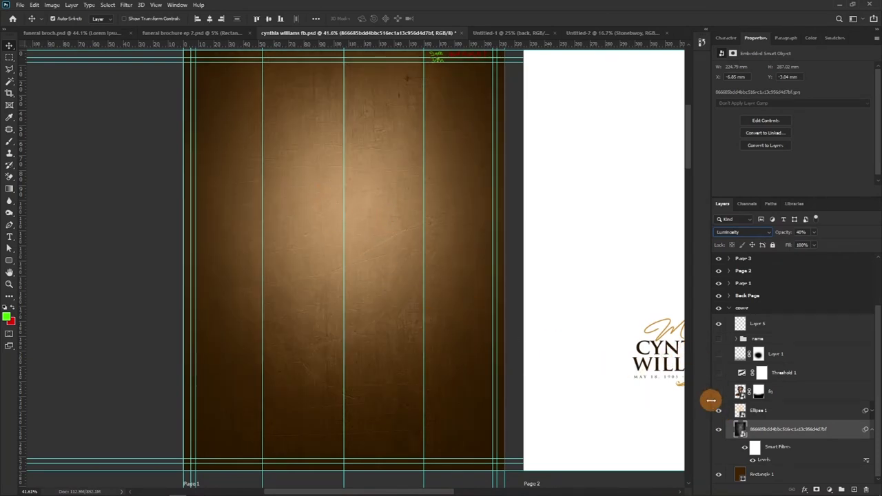
click(719, 392)
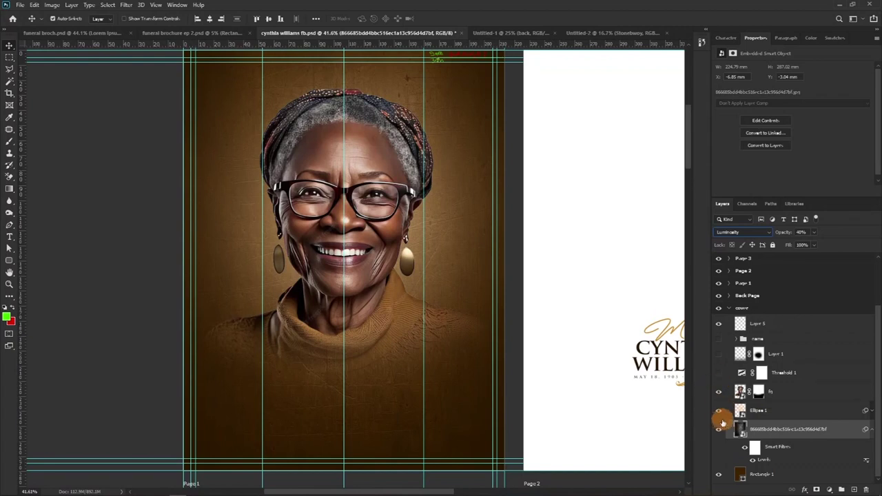
click(718, 391)
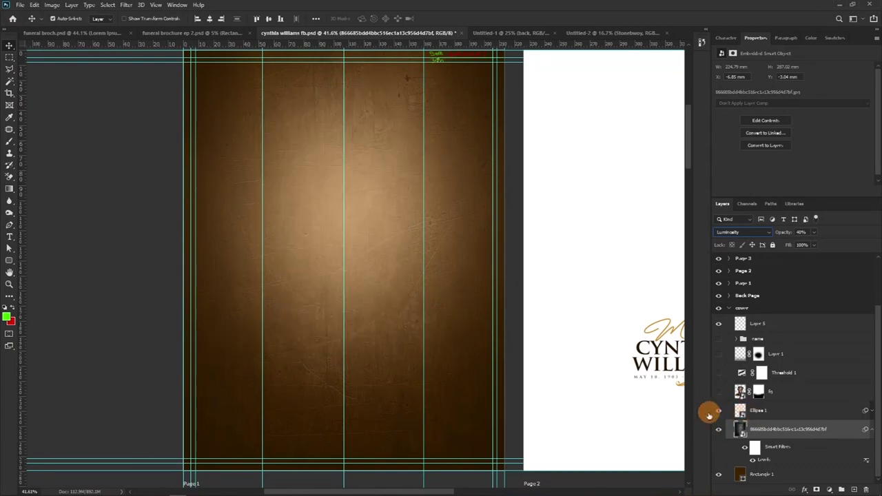
mouse_move(549, 438)
mouse_down()
mouse_move(520, 427)
mouse_move(487, 438)
mouse_up()
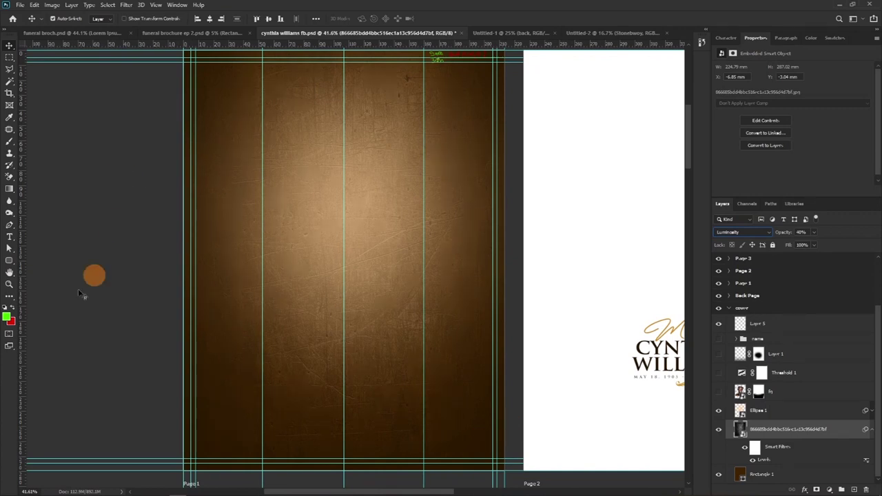
click(717, 392)
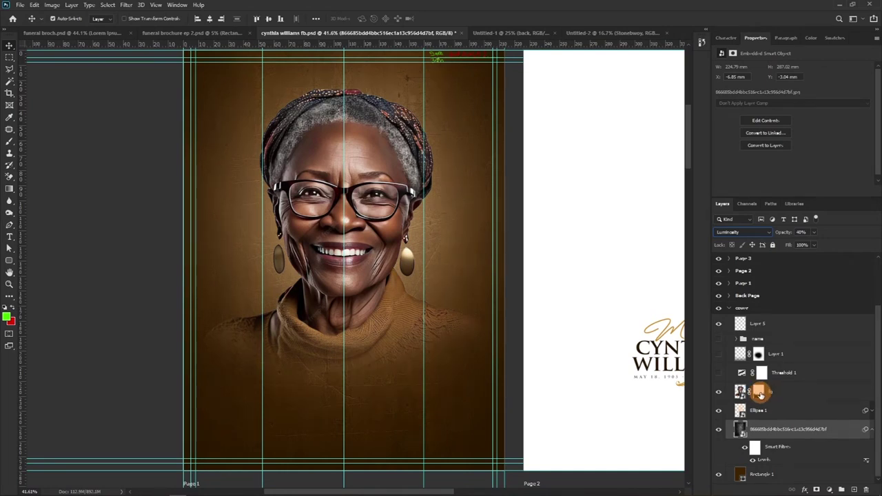
Disable and re-enable the fn portrait's layer mask, then show and nudge Layer 1's dark shading
right_click(760, 394)
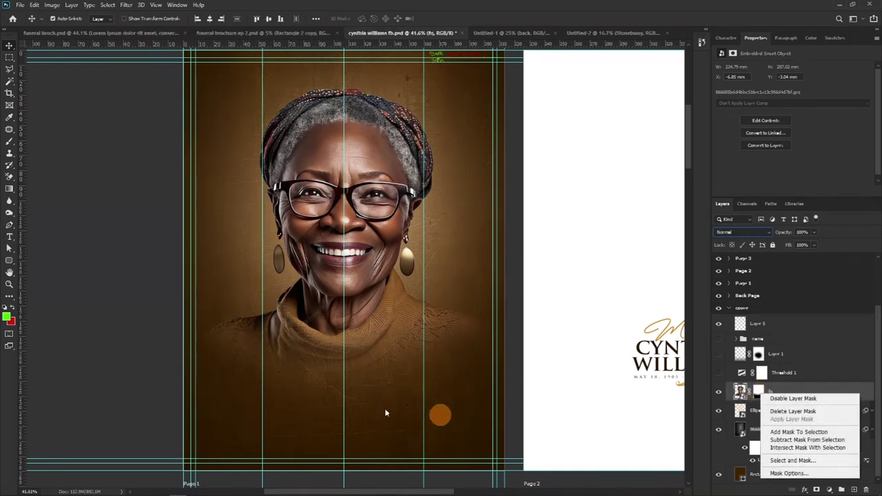
click(794, 399)
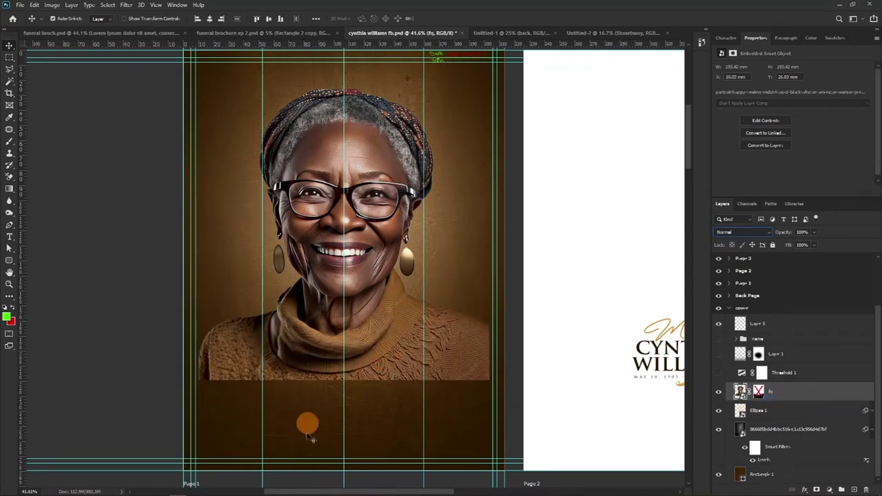
right_click(760, 393)
click(789, 402)
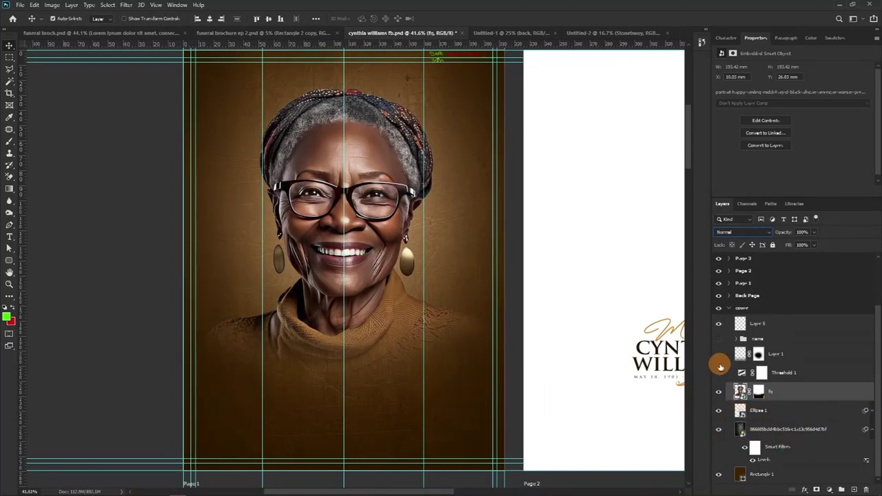
click(718, 356)
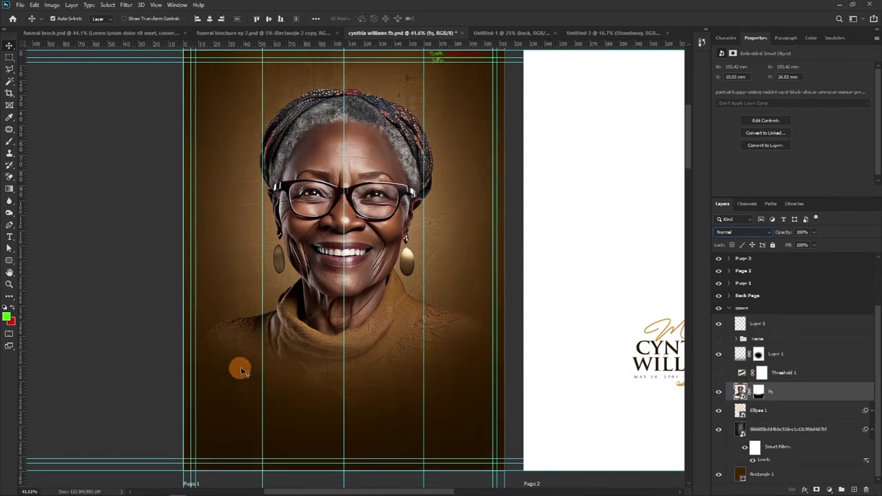
drag(238, 365, 287, 373)
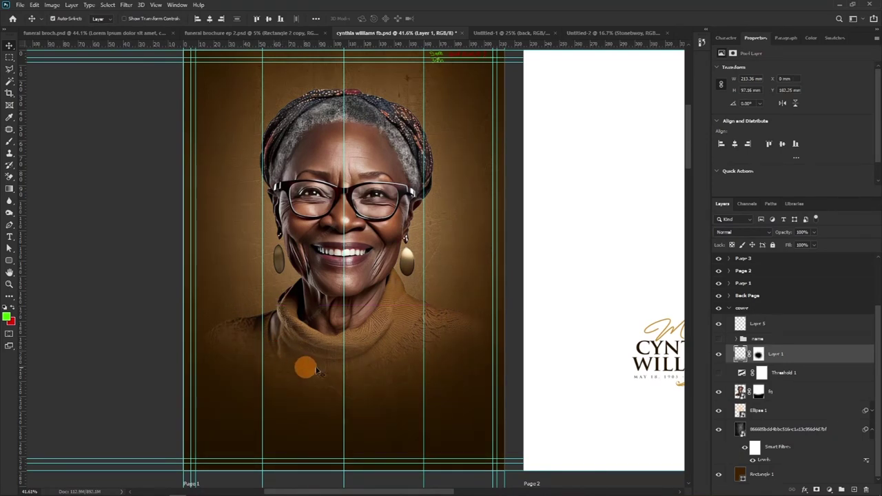
Zoom into the lower cover to compare Layer 1's shading, then show the name title group
key(z)
click(302, 371)
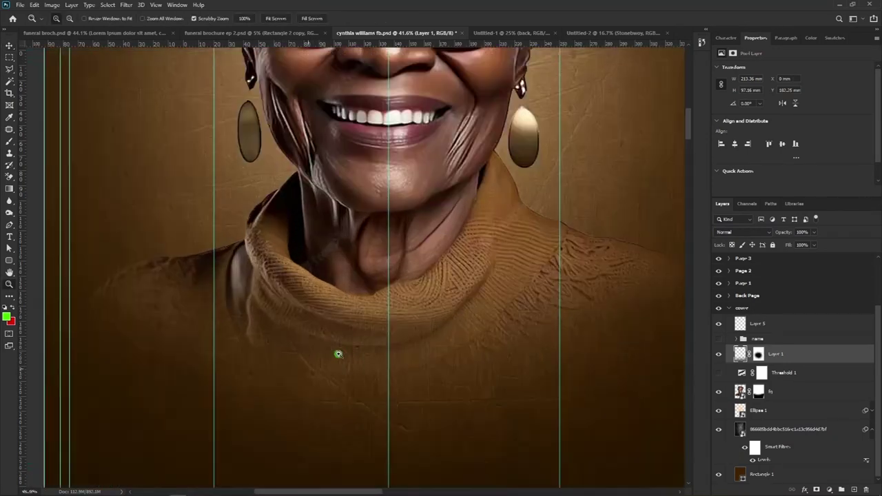
click(372, 392)
drag(364, 256, 443, 178)
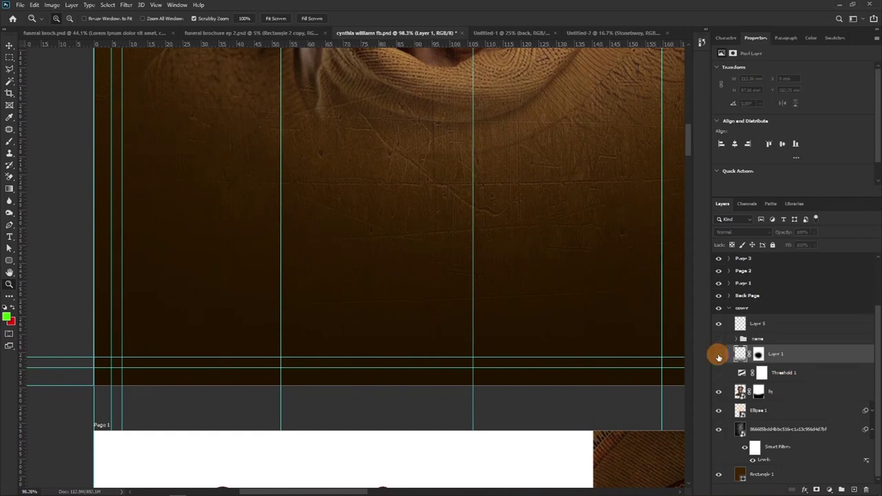
click(717, 357)
click(718, 356)
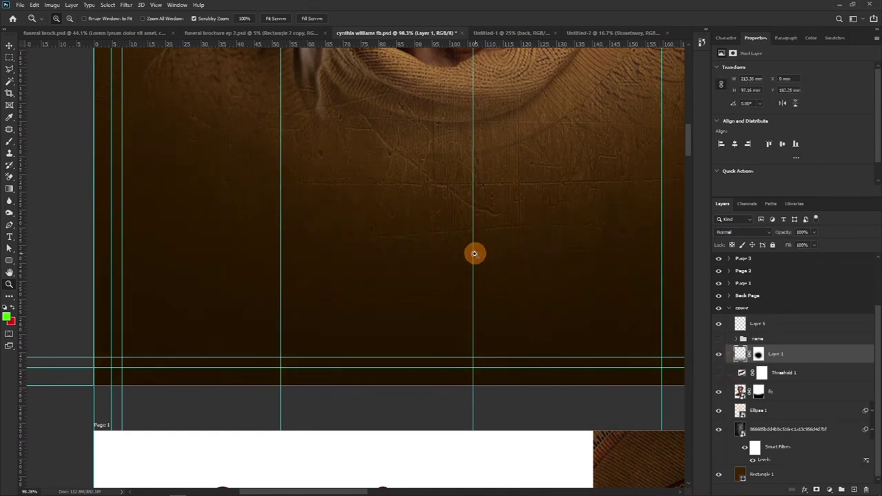
drag(502, 221, 417, 321)
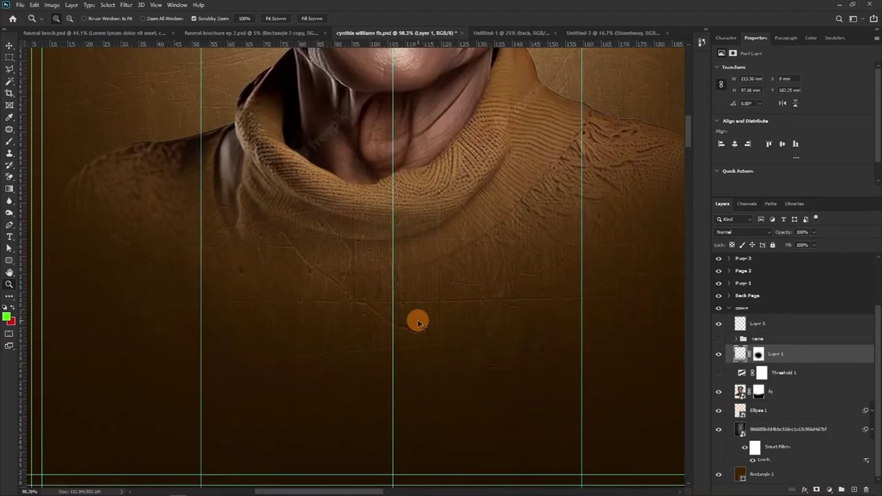
key(ctrl+minus)
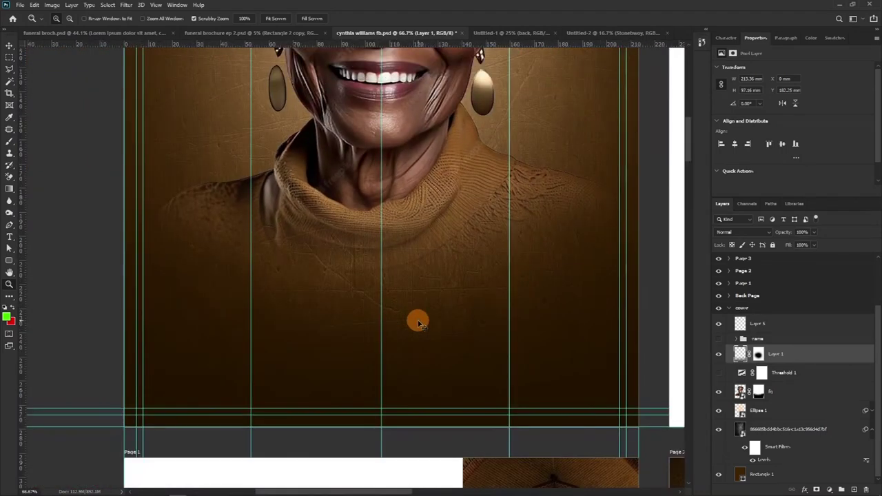
click(718, 339)
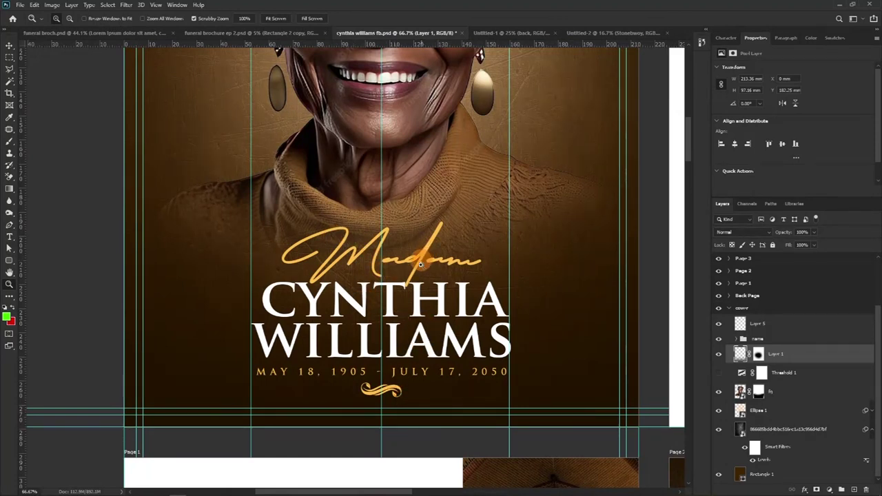
Collapse the cover artboard group and scroll across to the Order of Service artboard
click(729, 311)
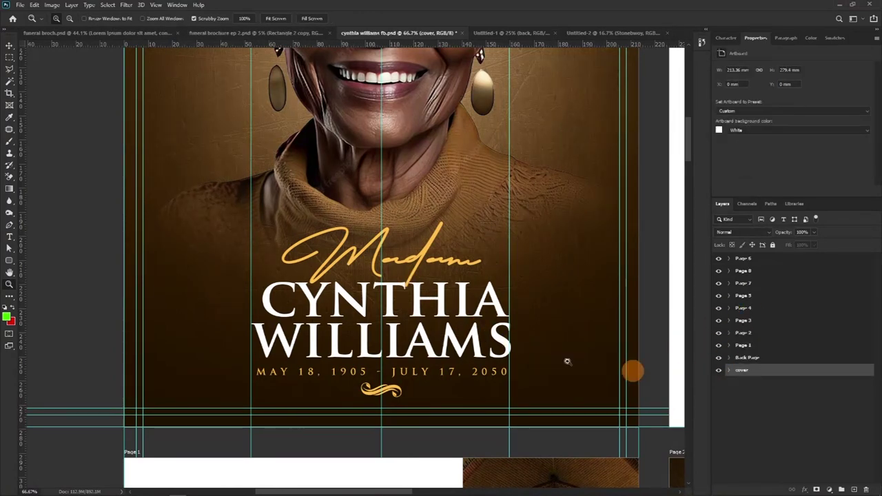
scroll(405, 317, right, 8)
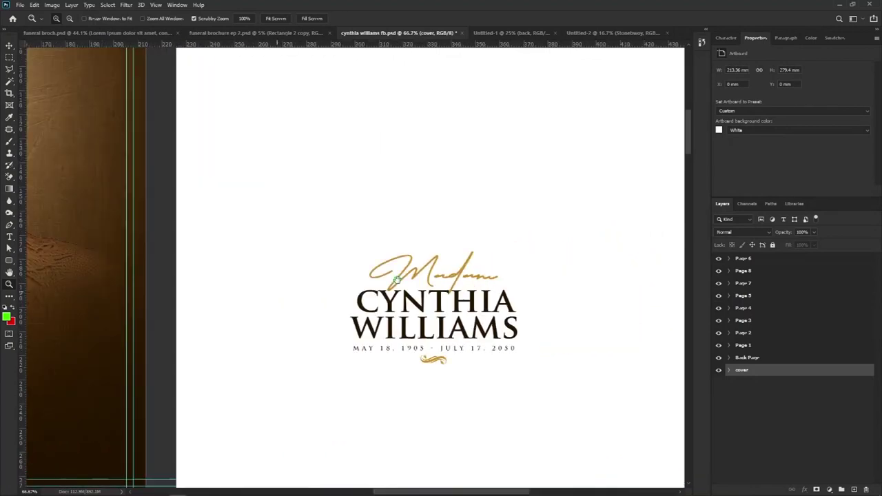
scroll(397, 279, right, 3)
scroll(434, 253, down, 3)
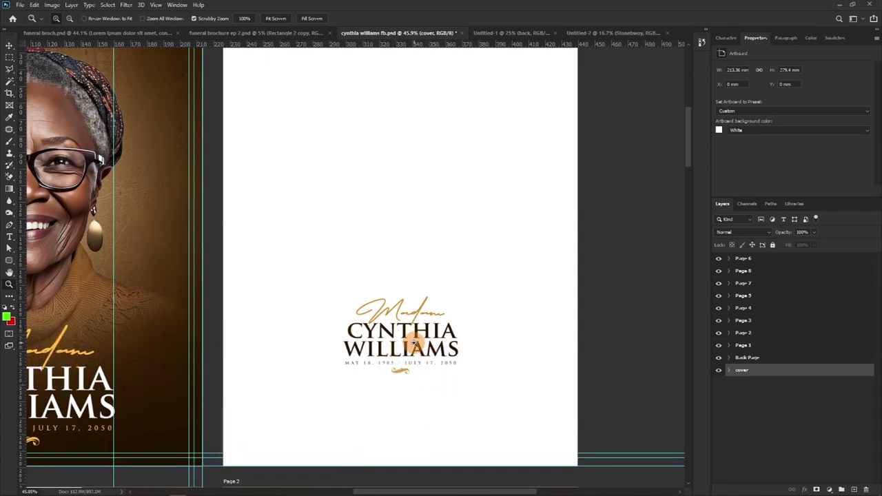
scroll(385, 345, down, 2)
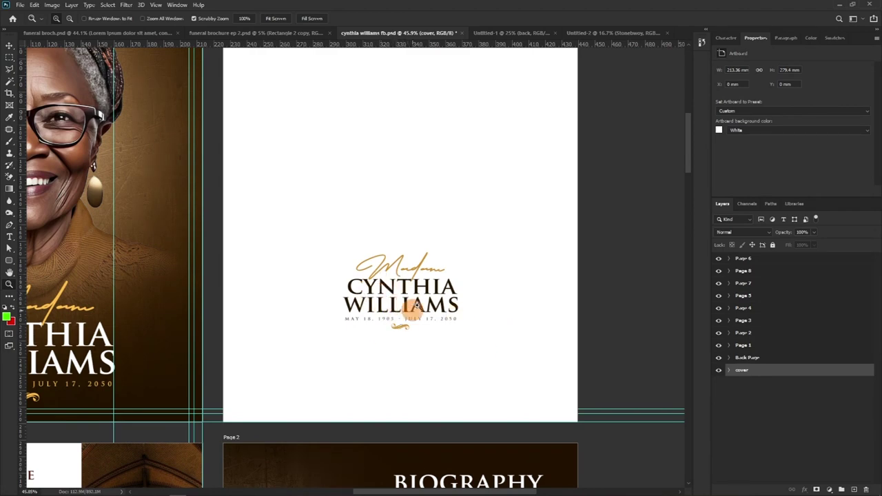
scroll(406, 310, down, 2)
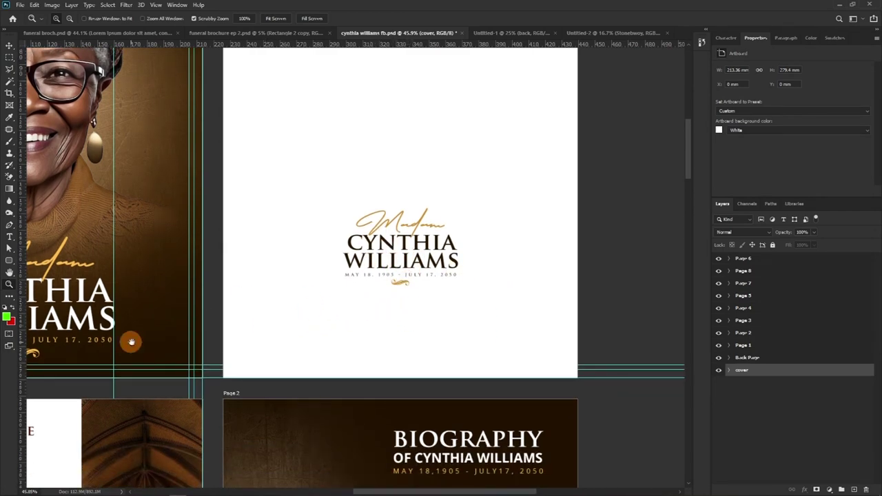
scroll(246, 250, down, 20)
scroll(222, 206, right, 3)
scroll(223, 207, down, 1)
scroll(216, 213, right, 1)
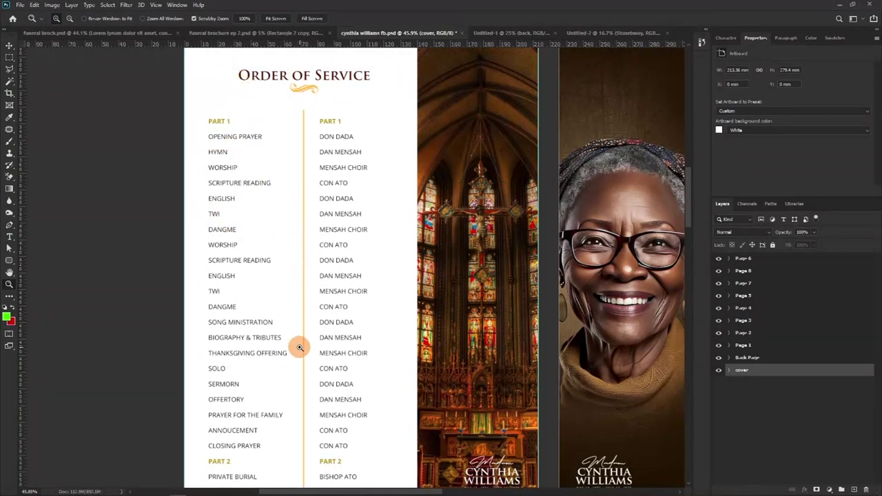
scroll(328, 335, down, 1)
scroll(347, 324, up, 1)
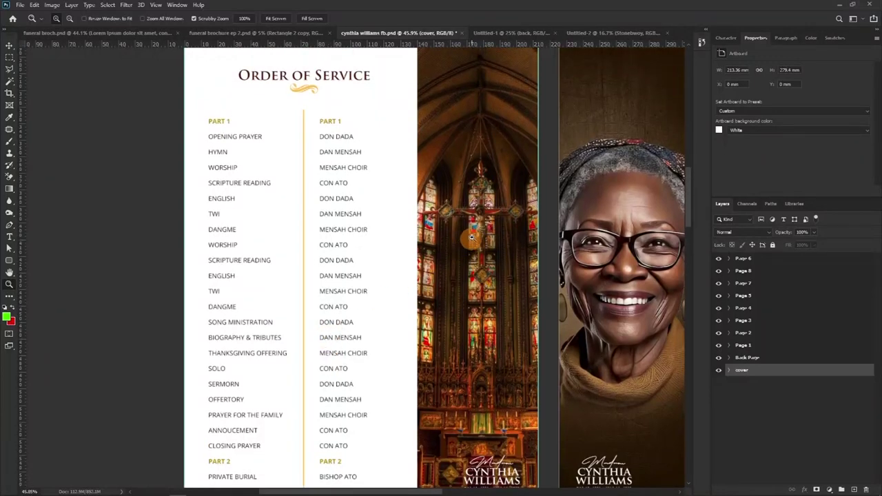
scroll(472, 227, down, 2)
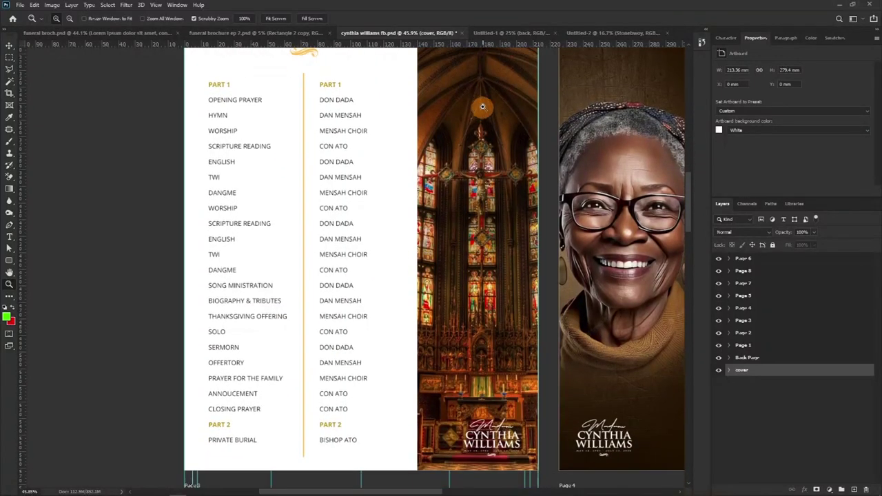
key(v)
click(478, 164)
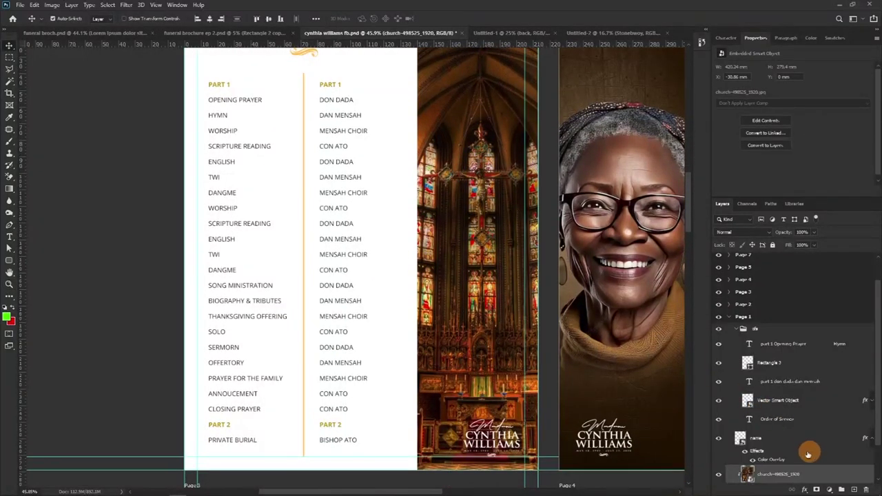
scroll(807, 453, down, 3)
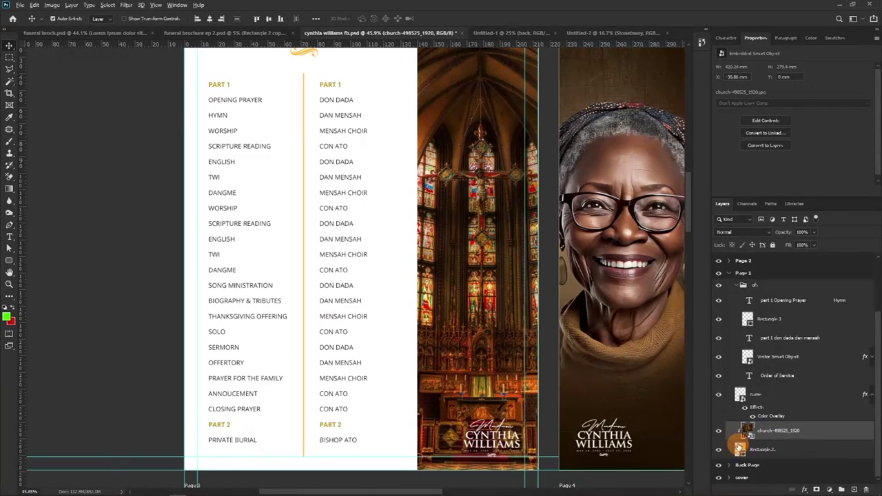
alt+click(740, 437)
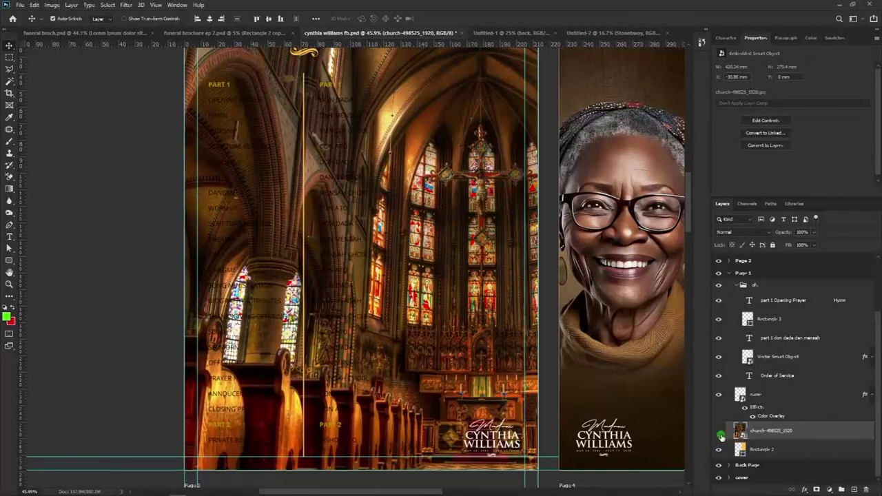
click(720, 435)
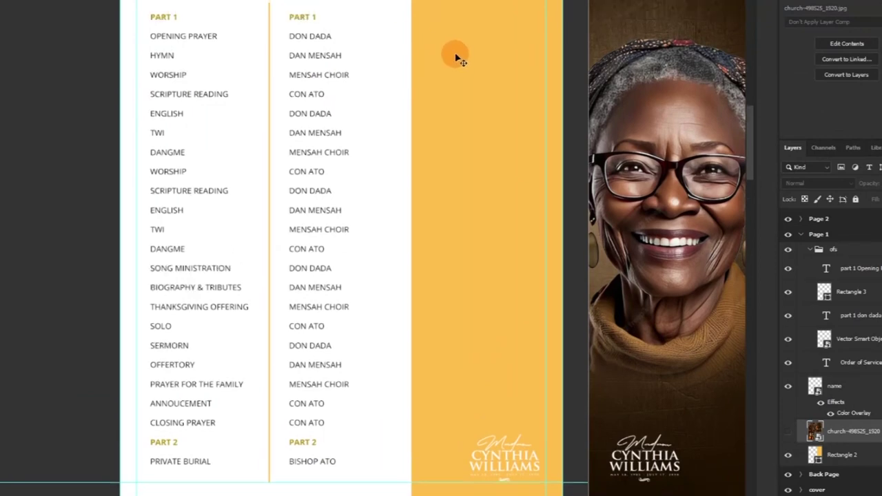
scroll(458, 58, up, 1)
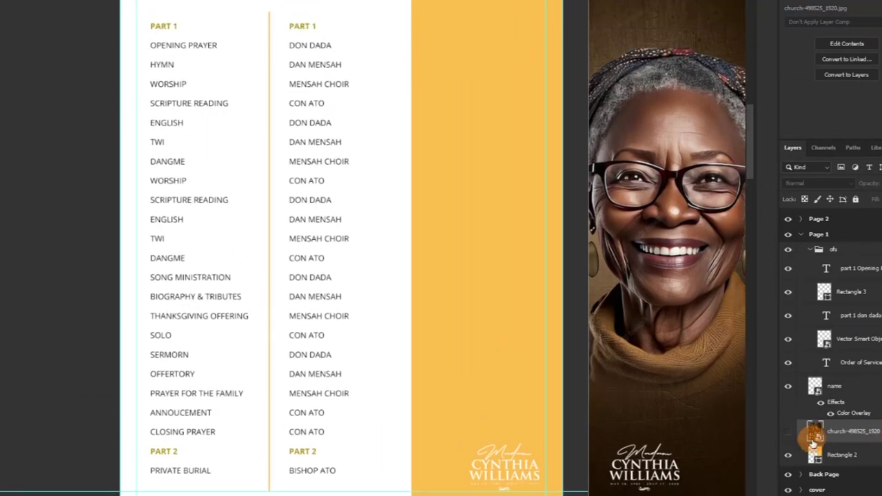
click(788, 432)
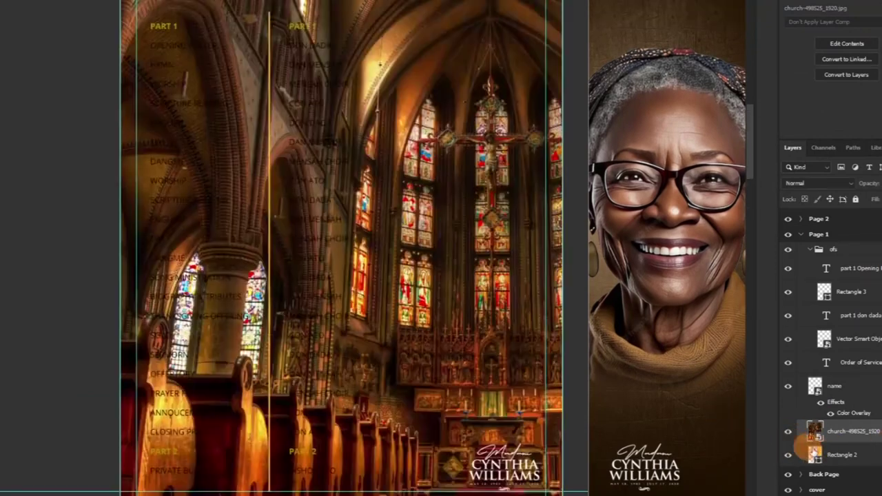
click(813, 432)
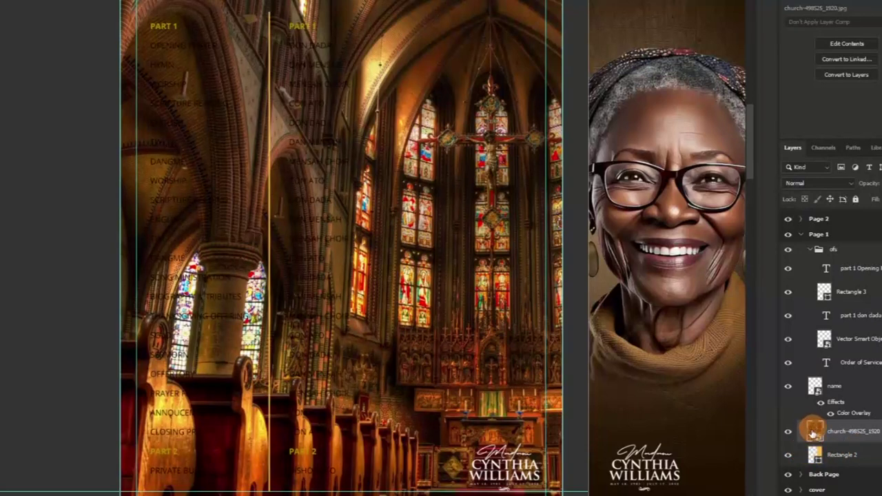
click(819, 463)
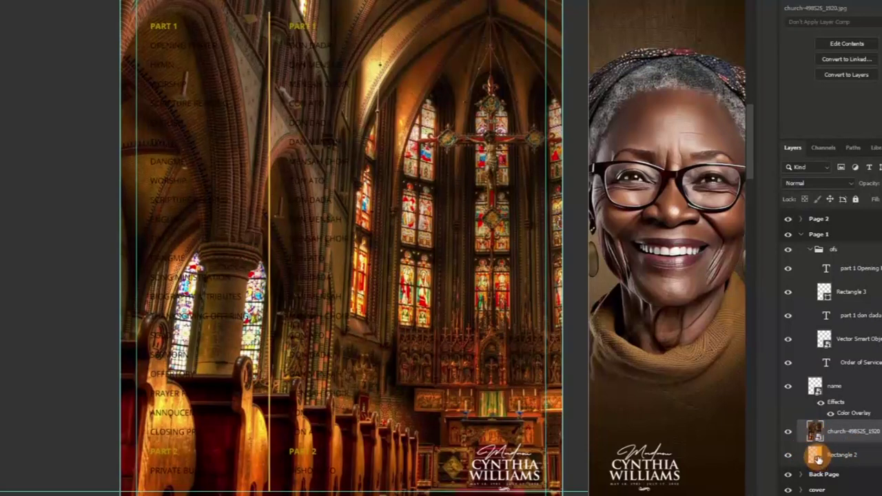
drag(817, 458, 816, 439)
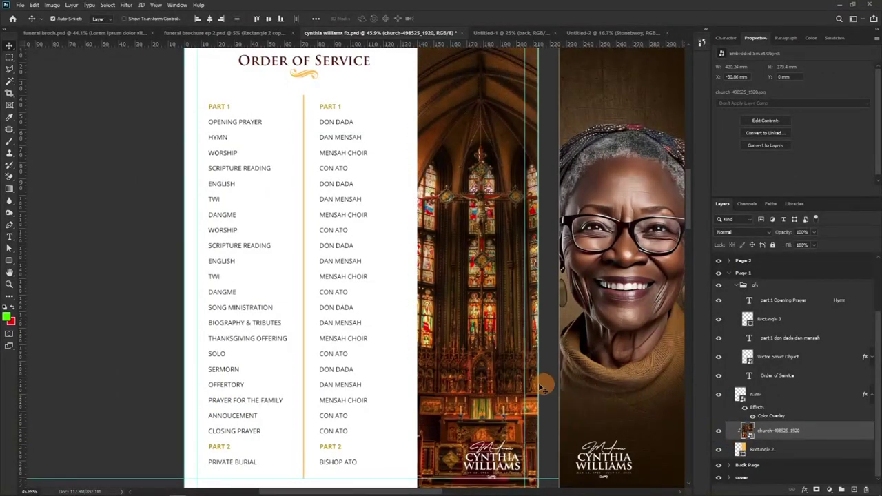
Scroll and pan through the Order of Service page's service list
scroll(455, 316, up, 5)
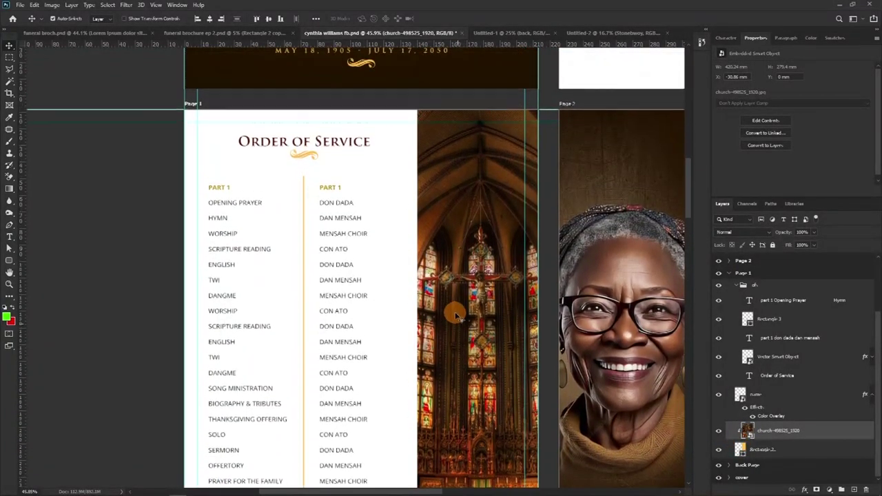
scroll(455, 316, up, 1)
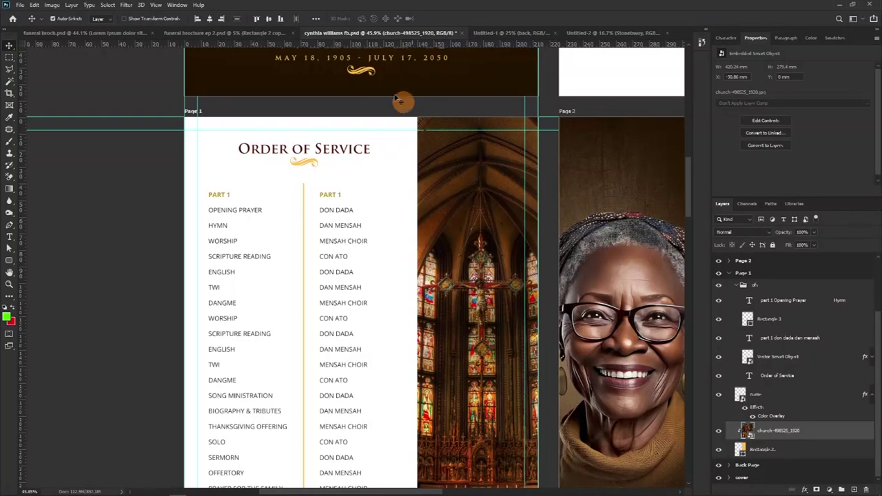
scroll(400, 101, up, 3)
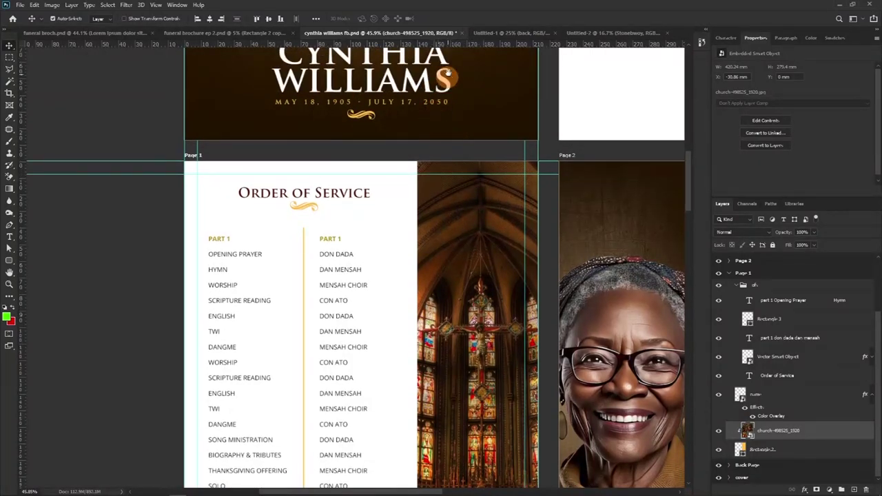
scroll(448, 72, up, 20)
scroll(457, 213, down, 20)
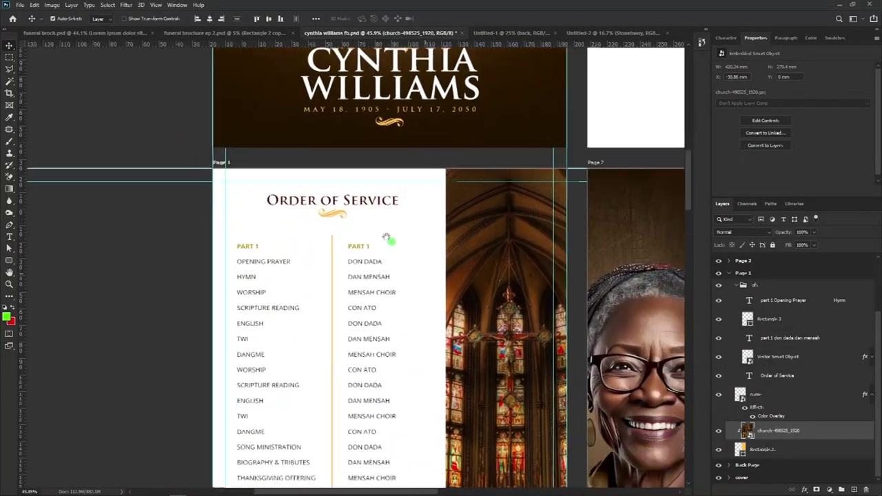
drag(387, 238, 386, 203)
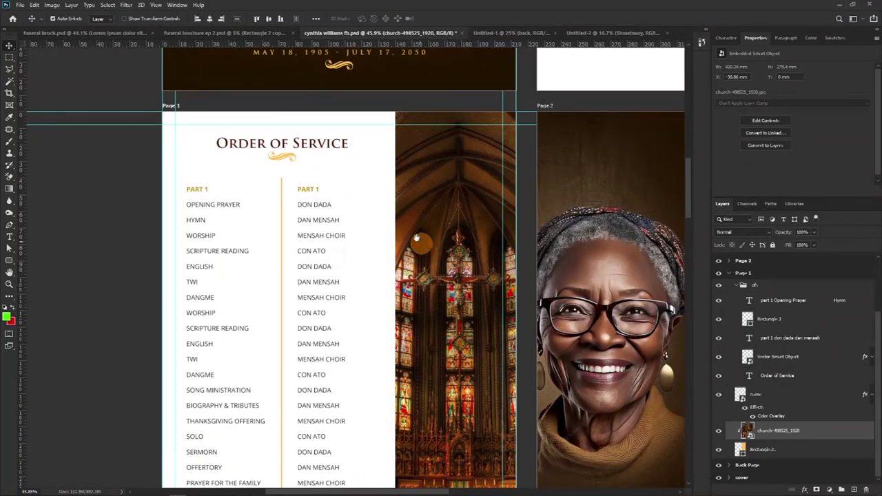
scroll(416, 238, up, 10)
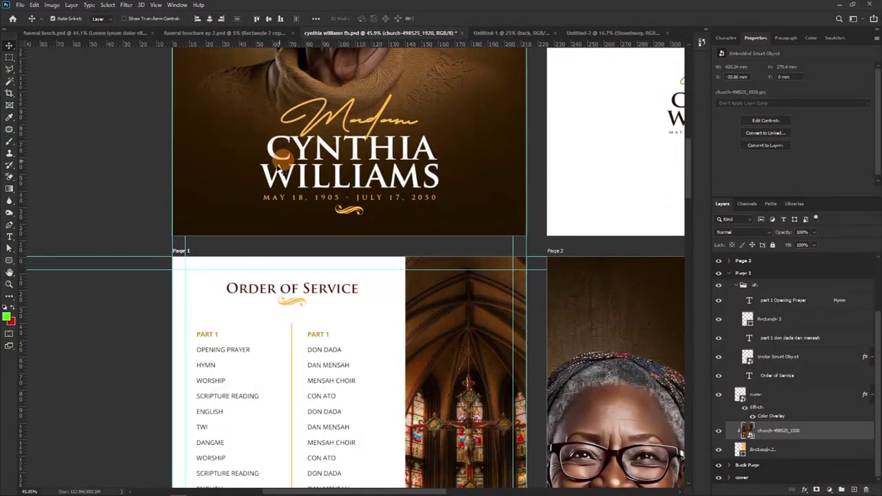
drag(461, 391, 441, 273)
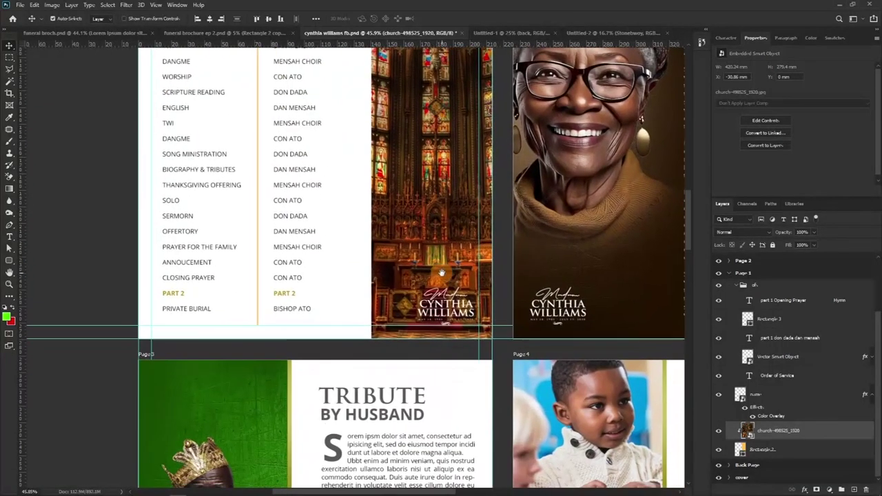
key(z)
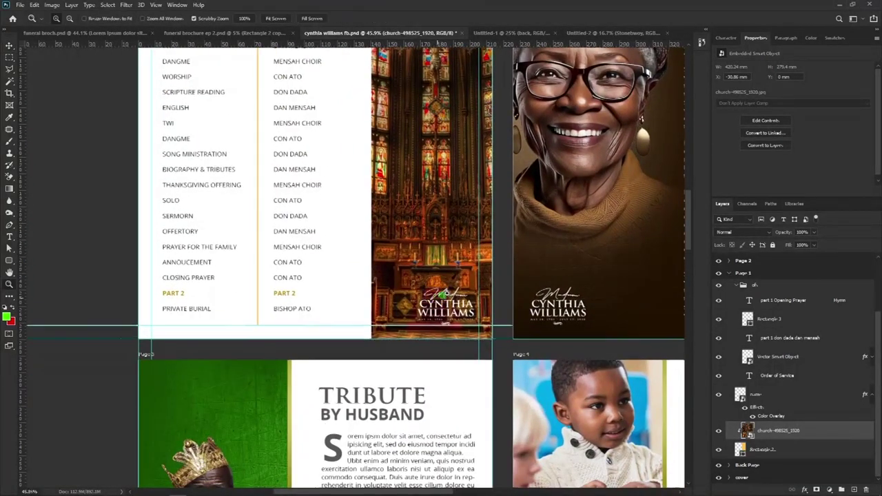
drag(439, 300, 487, 264)
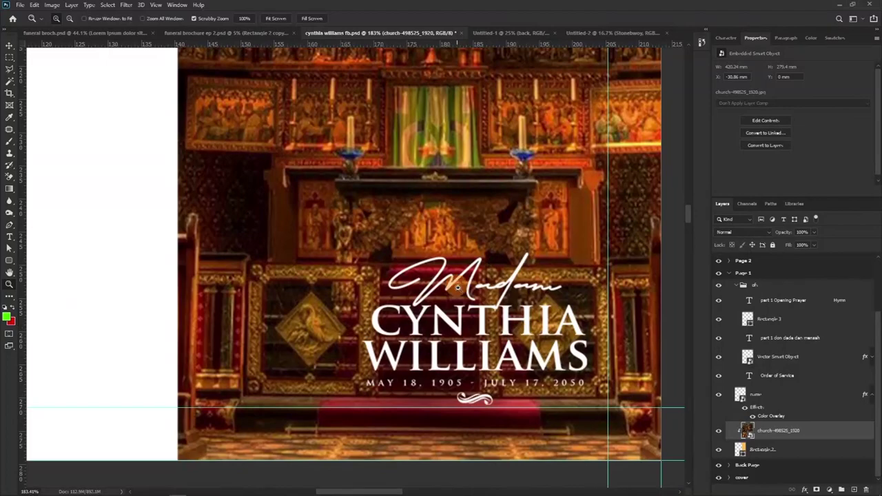
drag(422, 279, 390, 276)
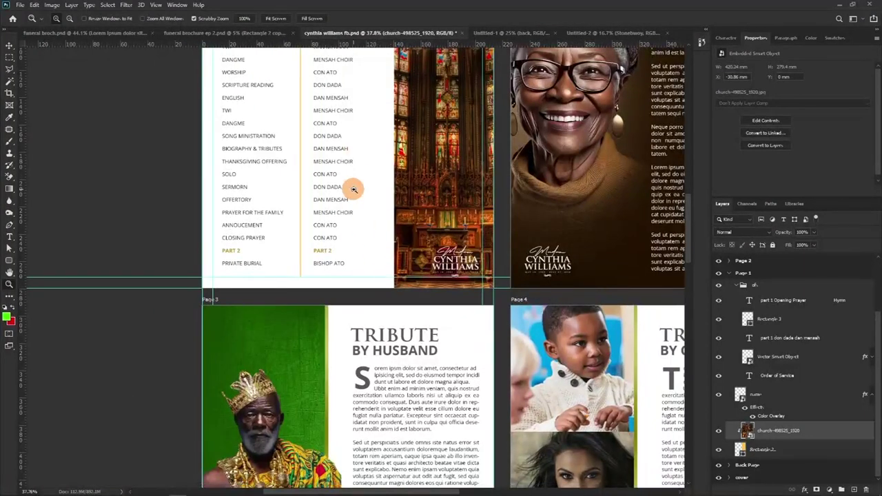
drag(356, 186, 301, 104)
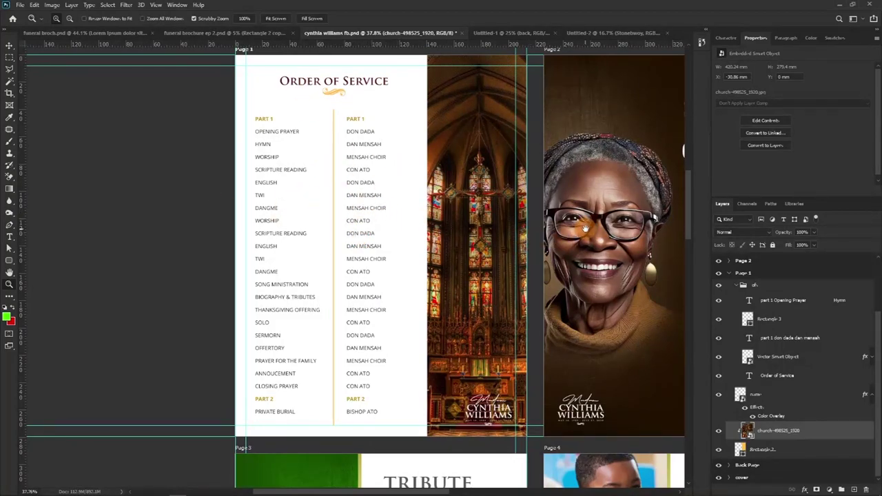
scroll(582, 224, right, 5)
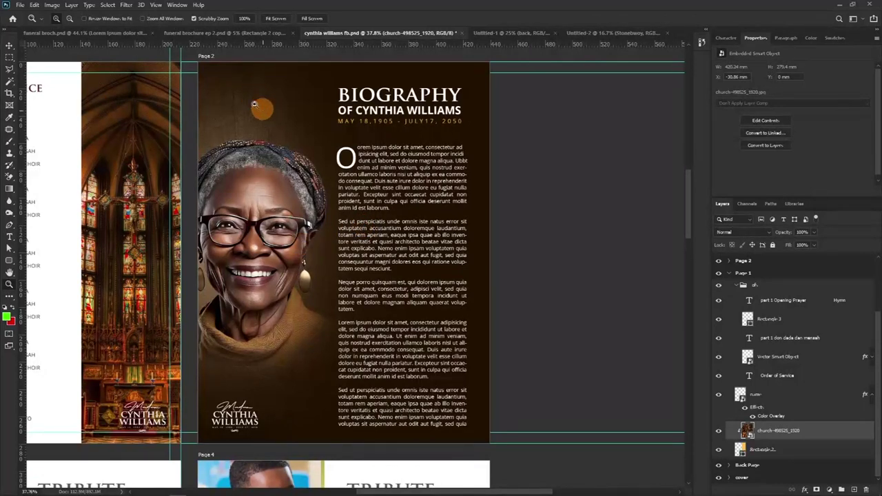
click(227, 32)
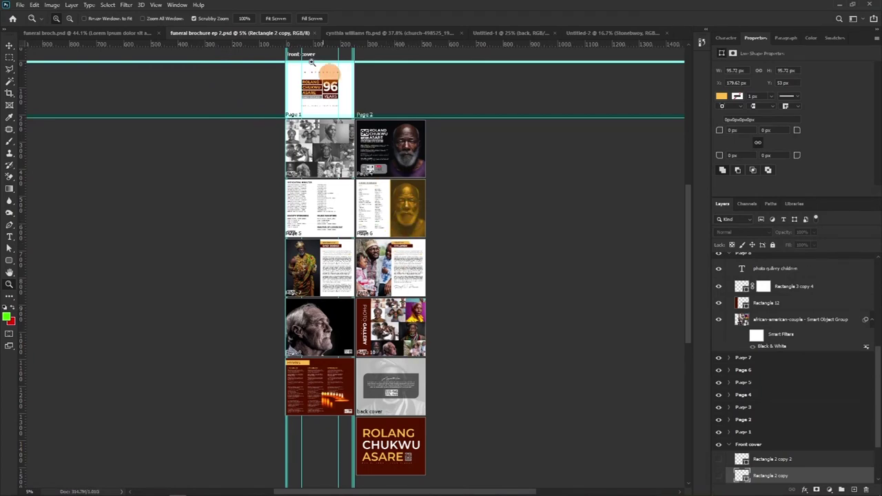
click(397, 35)
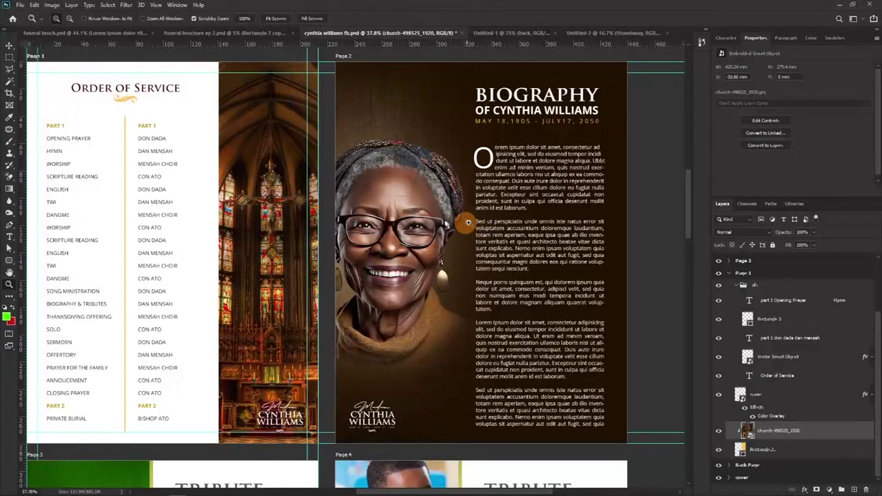
key(v)
click(408, 203)
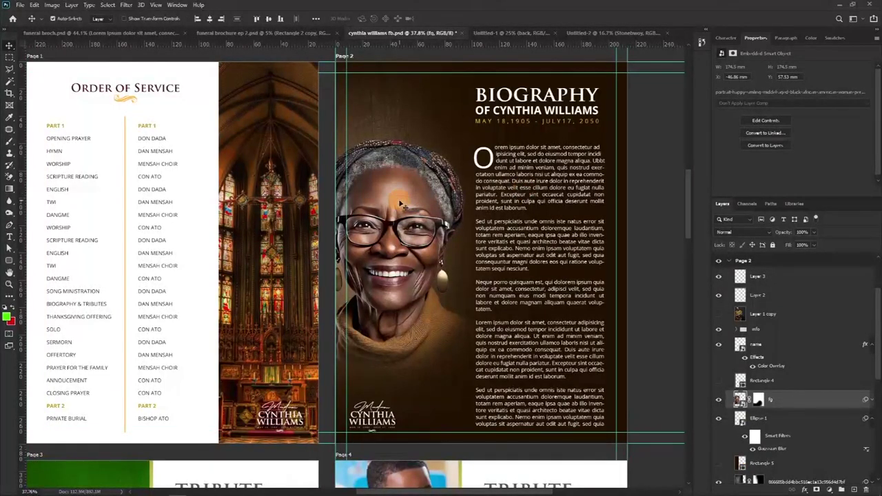
click(718, 398)
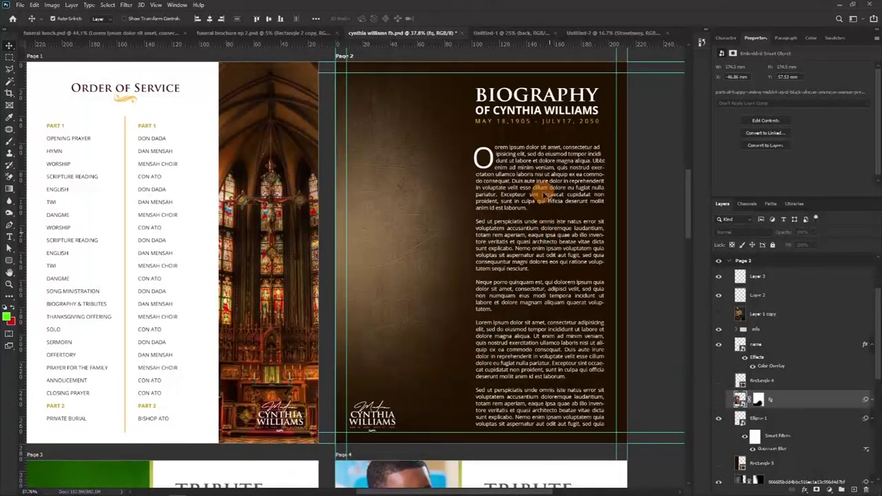
Widen the biography body text box leftward to 186.71 mm
click(541, 194)
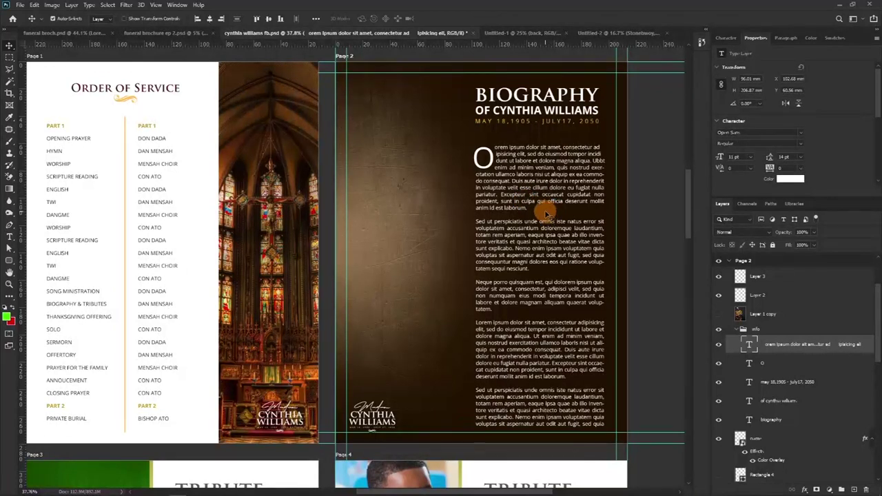
double_click(477, 288)
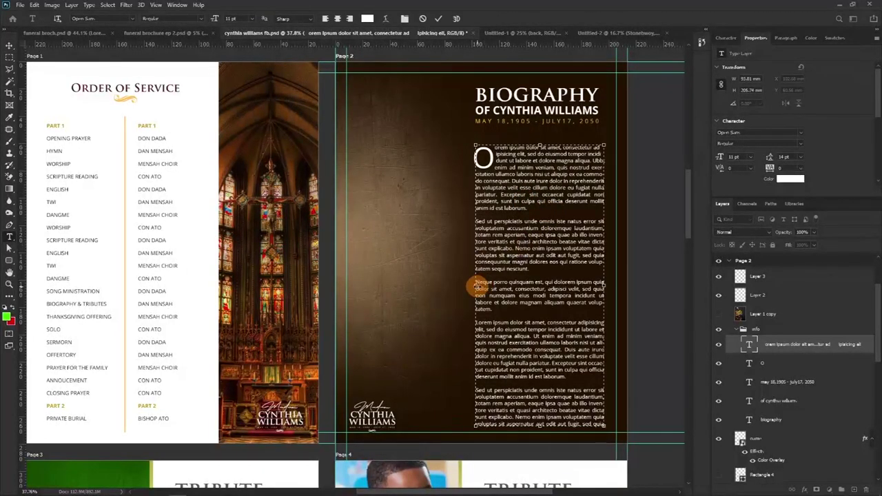
drag(477, 288, 346, 281)
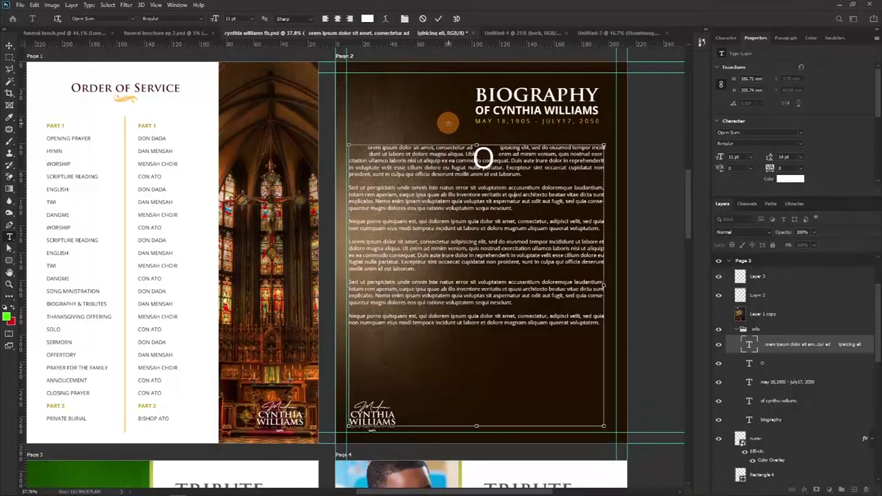
key(ctrl+plus)
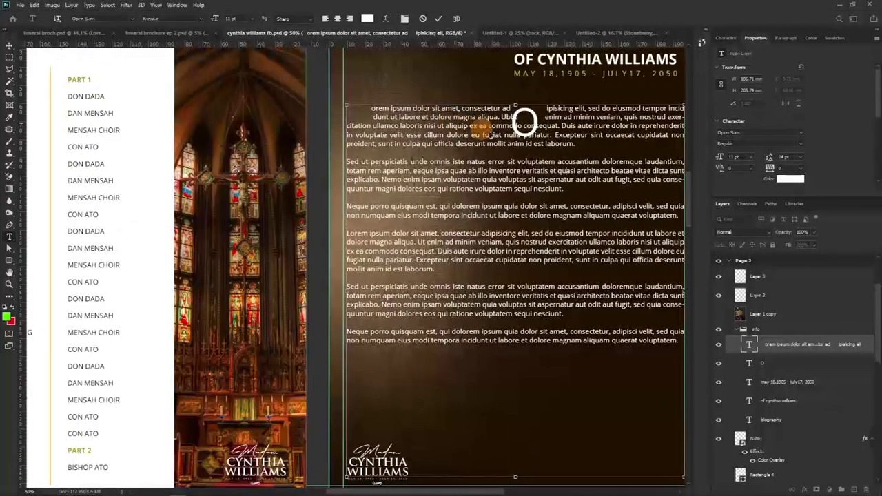
Cancel the text box width change and show the fg portrait layer again
click(422, 19)
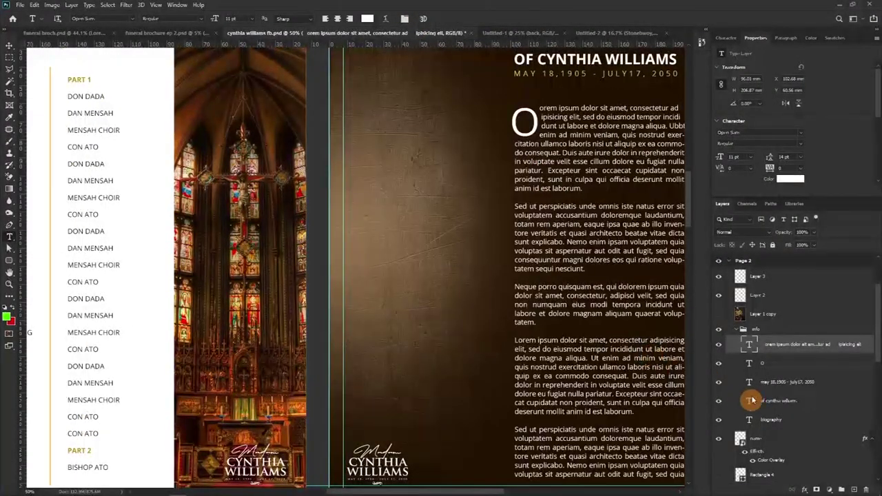
scroll(737, 363, down, 3)
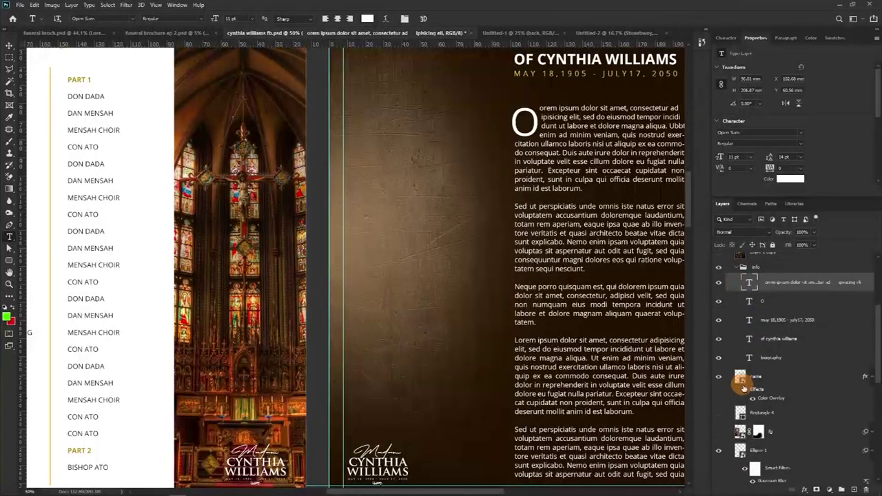
click(719, 434)
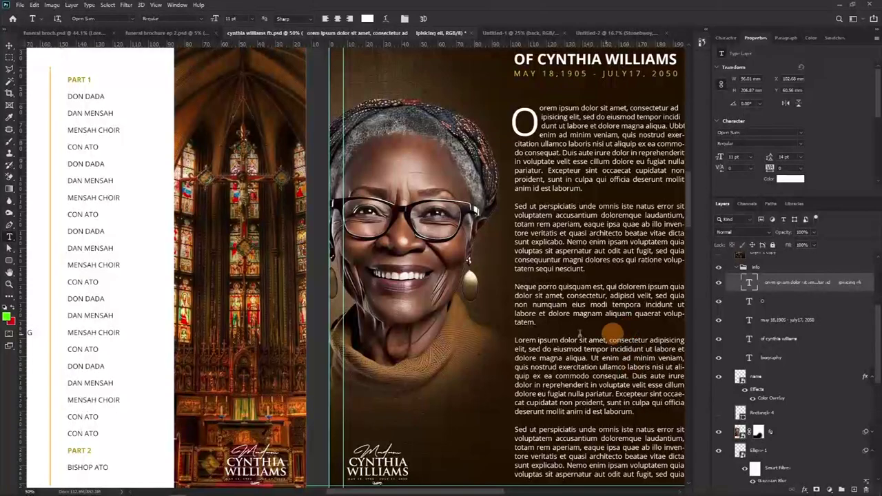
Edit the first paragraph's wrap beside the drop cap O, then cancel the edit
drag(576, 305, 478, 329)
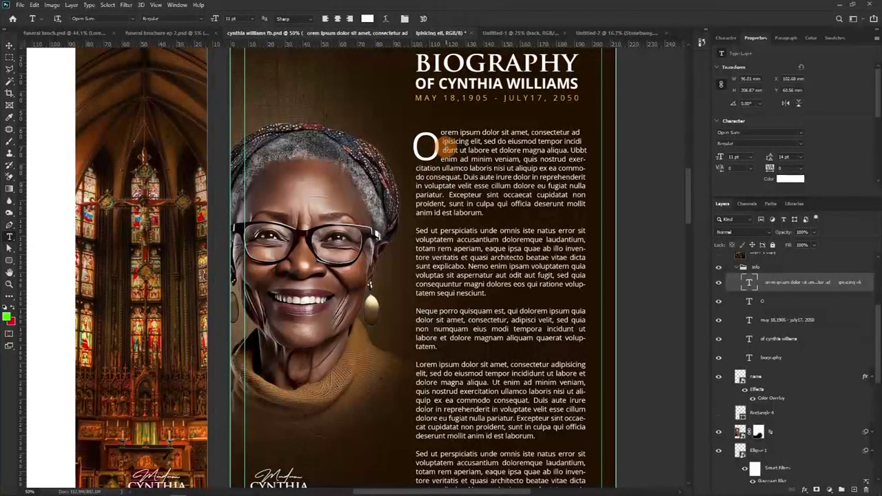
click(431, 146)
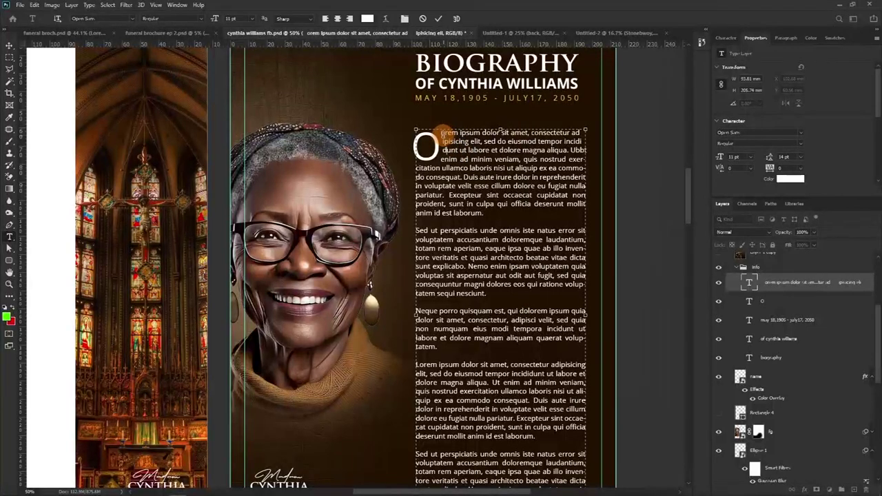
click(440, 132)
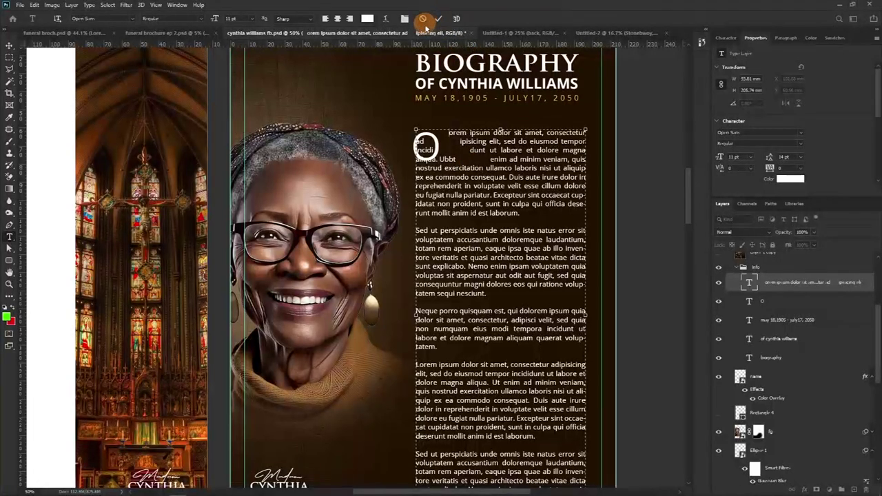
click(423, 18)
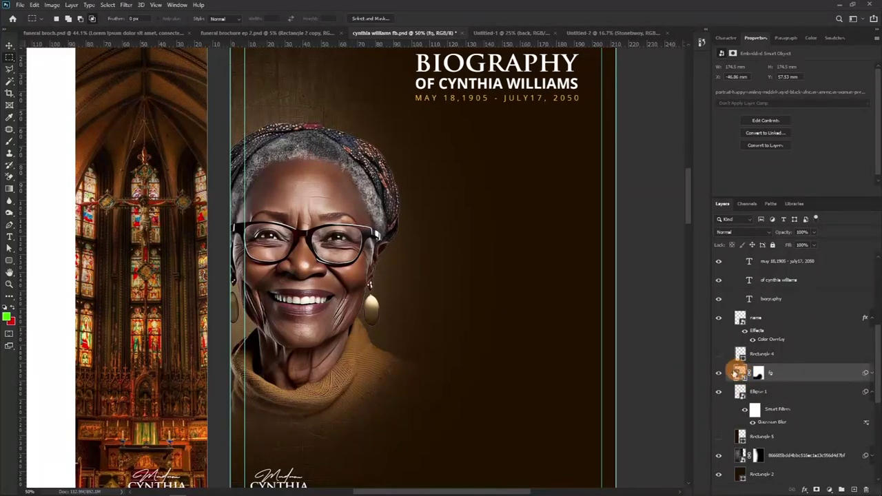
Select the portrait's pixel outline and expand the selection by 100 px
ctrl+click(738, 373)
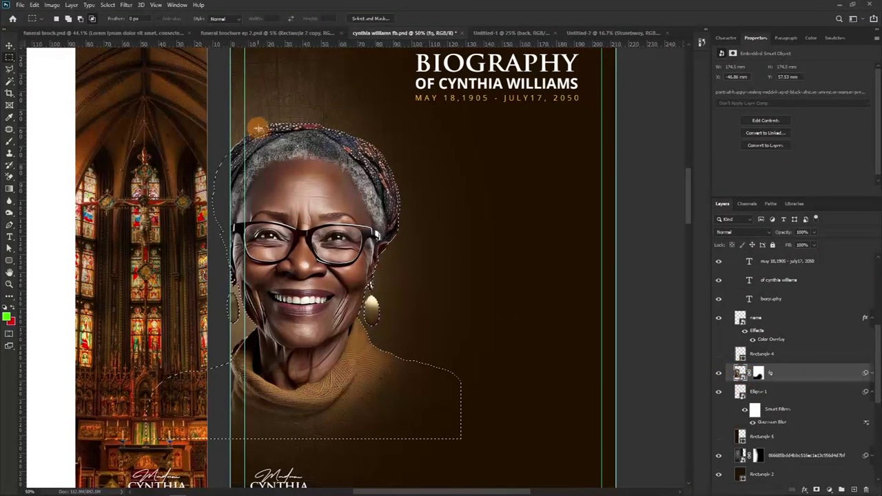
click(107, 5)
mouse_move(175, 135)
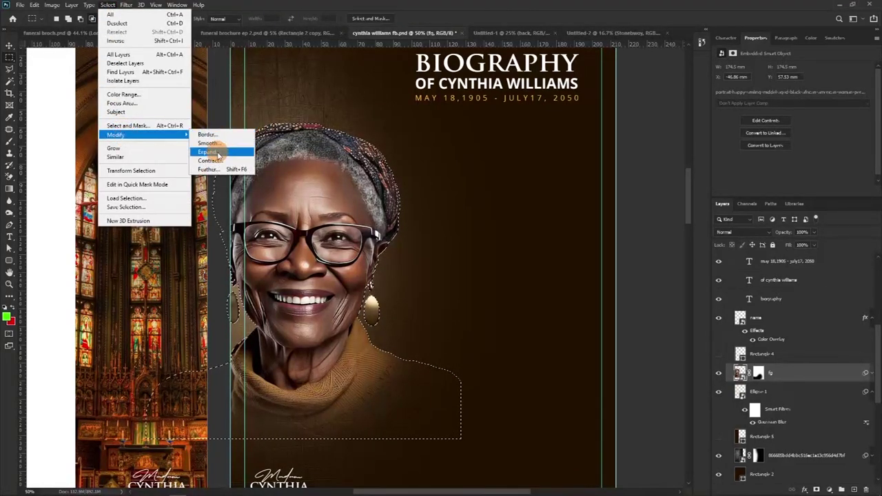
click(218, 154)
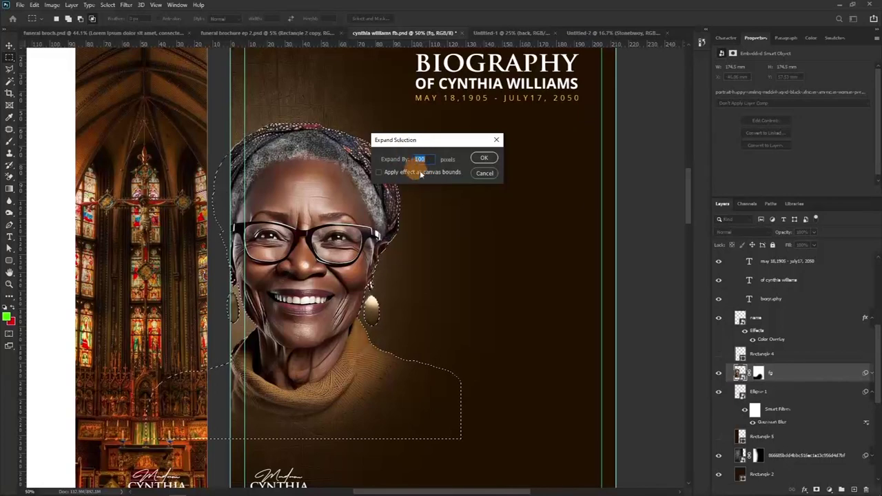
click(484, 160)
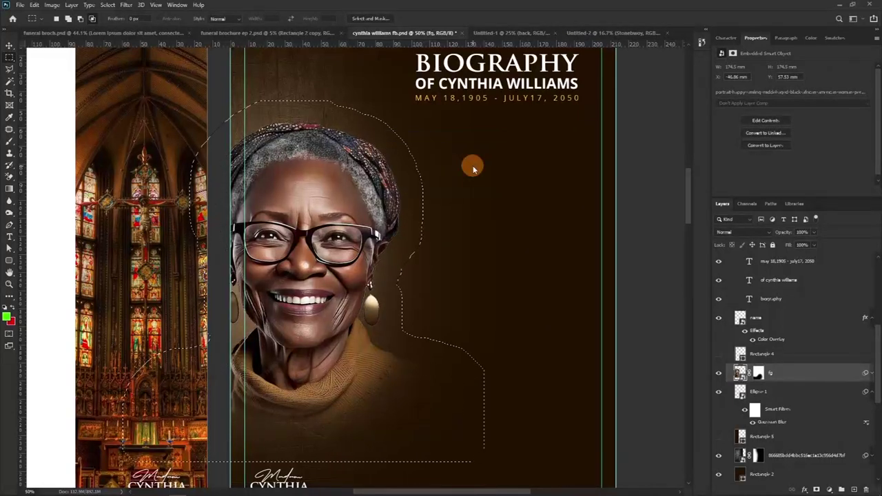
Invert the selection and intersect it with a rectangular marquee beside the portrait
click(108, 5)
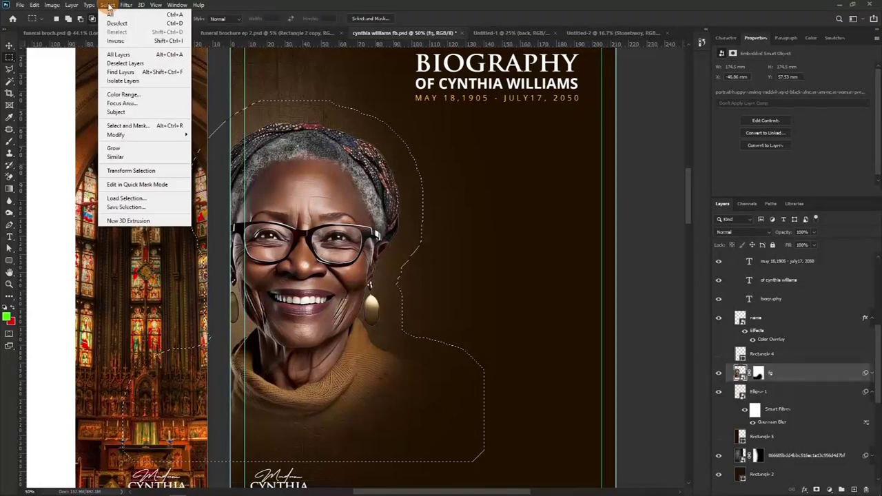
click(117, 42)
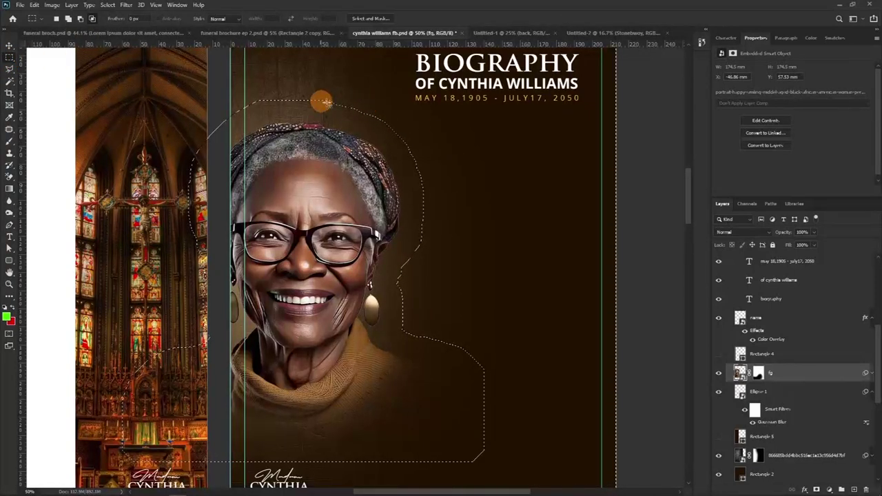
drag(420, 213, 615, 367)
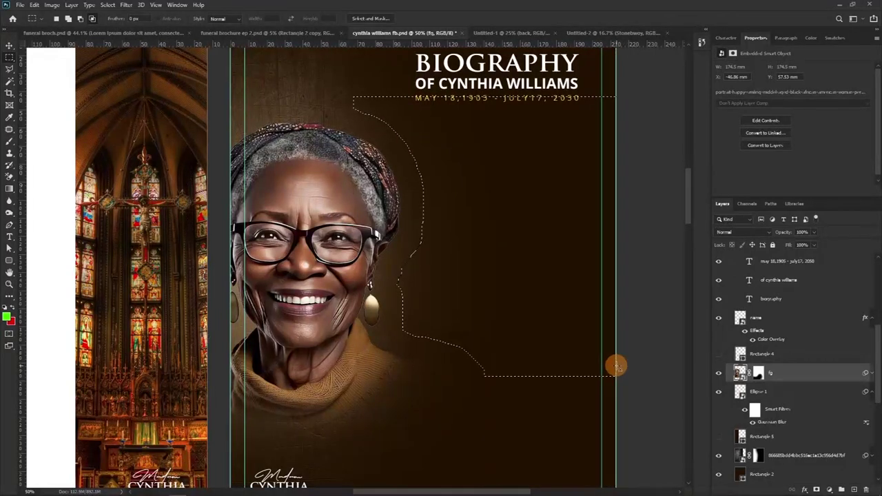
Convert the selection beside the portrait into a work path at 2.0 pixel tolerance
right_click(472, 190)
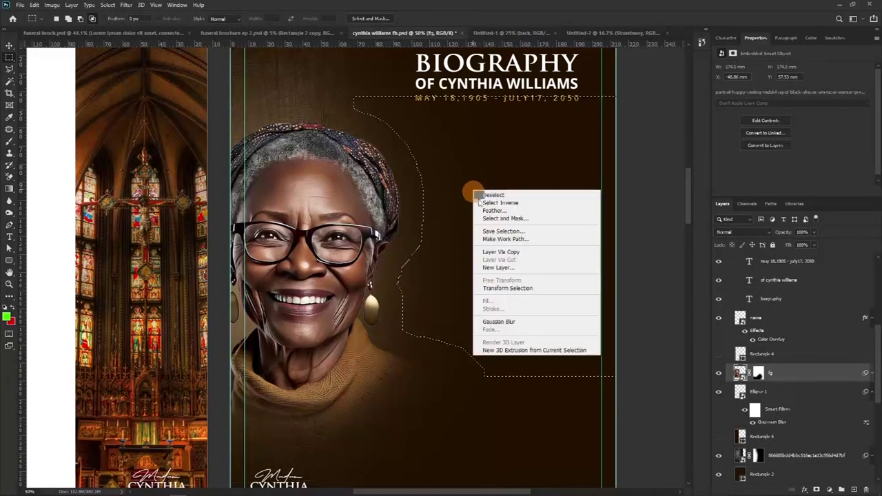
click(501, 240)
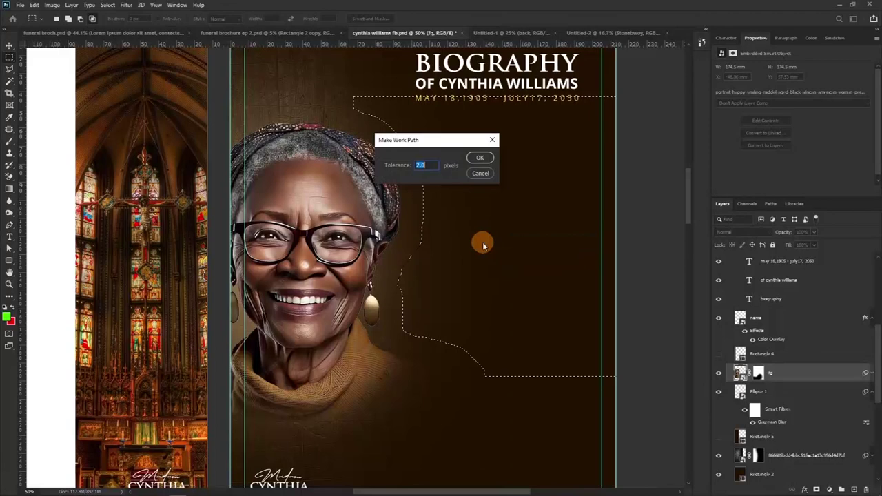
click(478, 160)
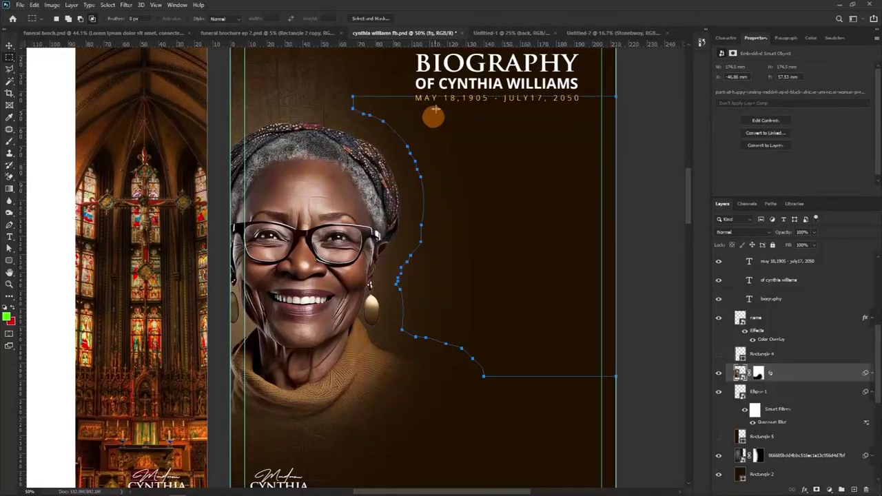
click(10, 237)
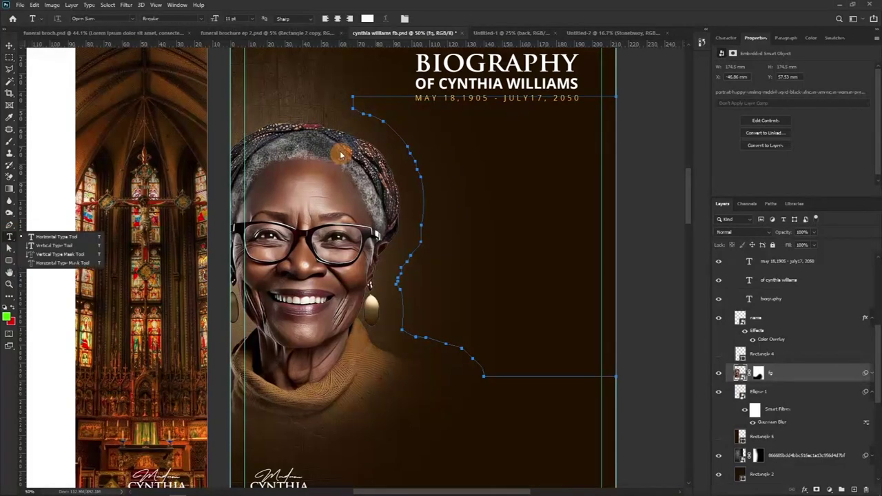
Fill the path with Lorem Ipsum placeholder text, adding breaks at 'tam rem aperiam' and 'qui ratione'
click(363, 107)
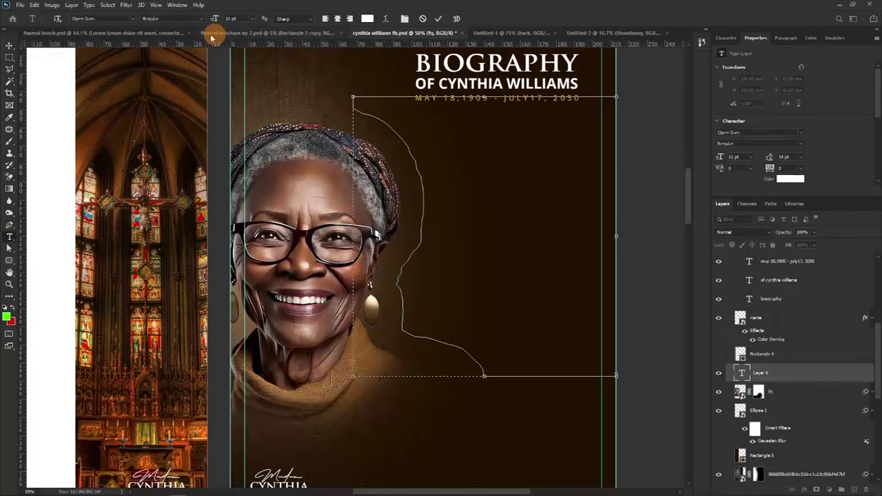
click(106, 5)
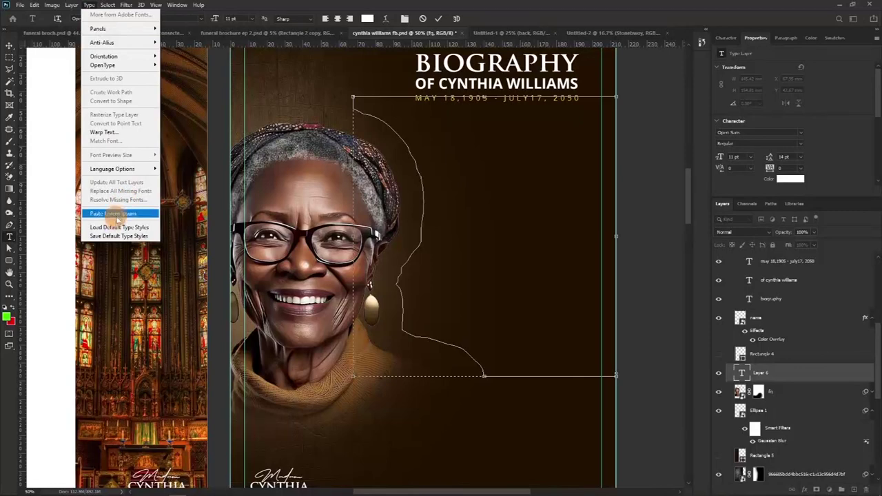
click(116, 215)
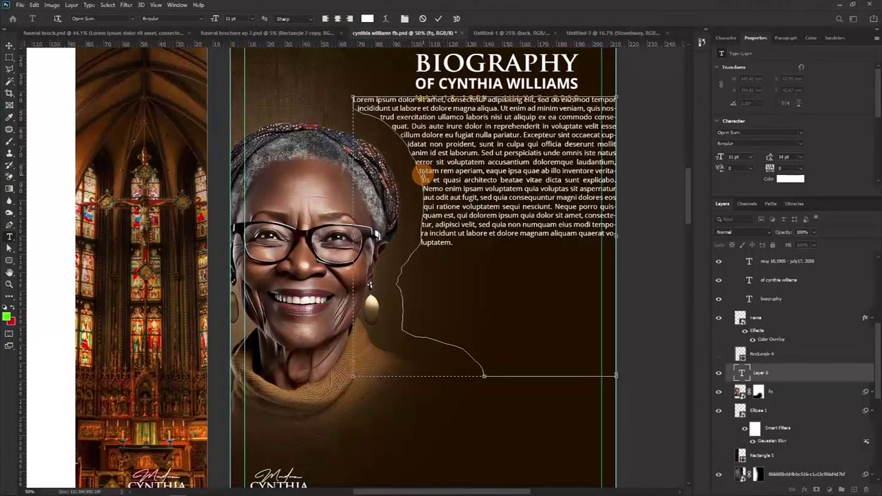
click(422, 170)
key(Return)
key(Return)
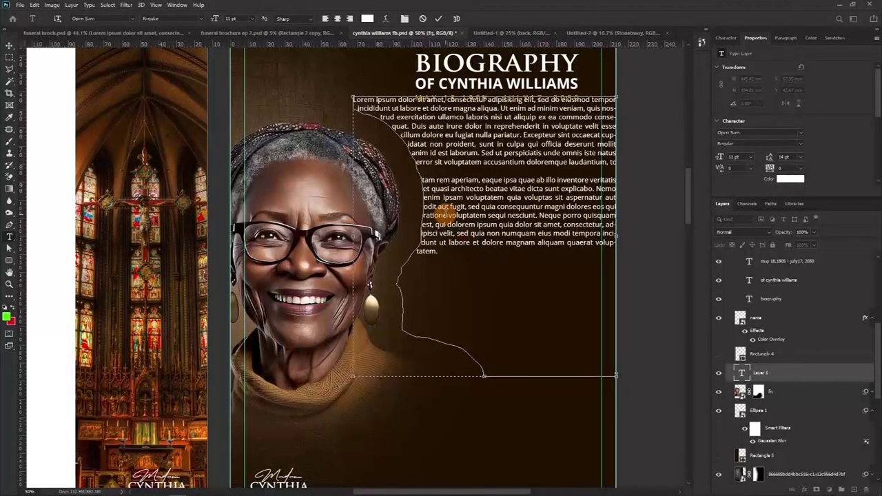
drag(420, 135, 415, 144)
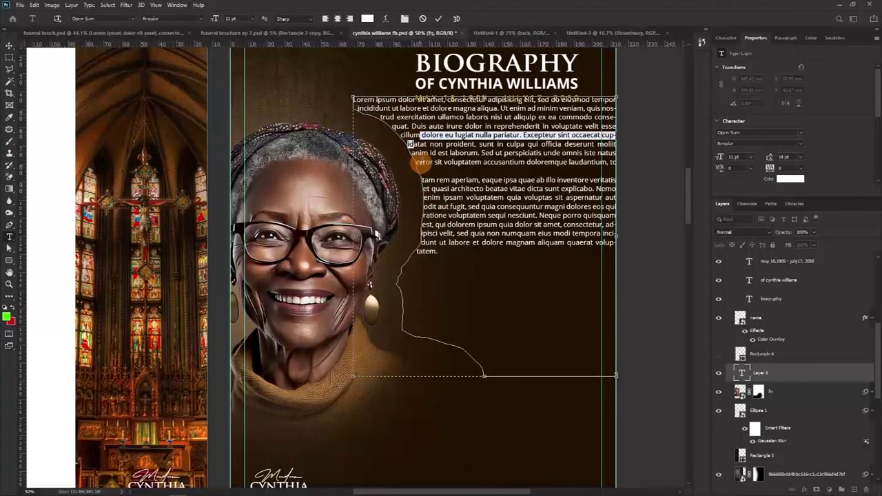
click(482, 170)
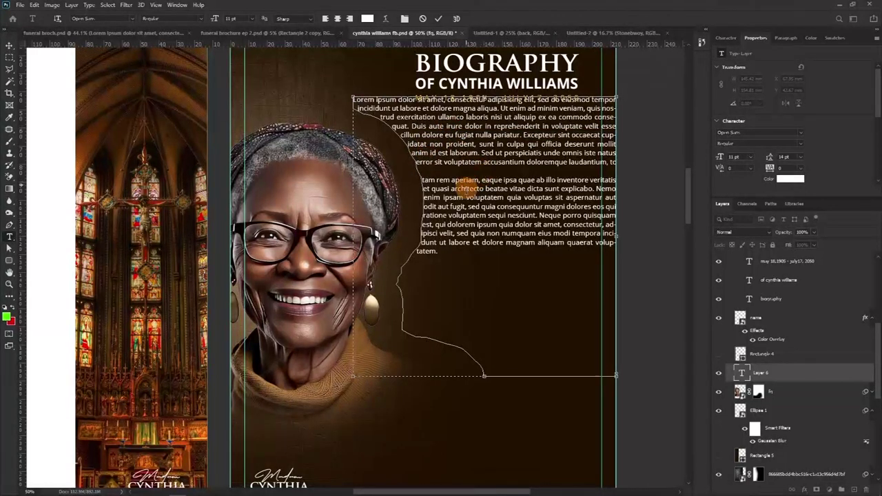
key(ctrl+z)
key(ctrl+z)
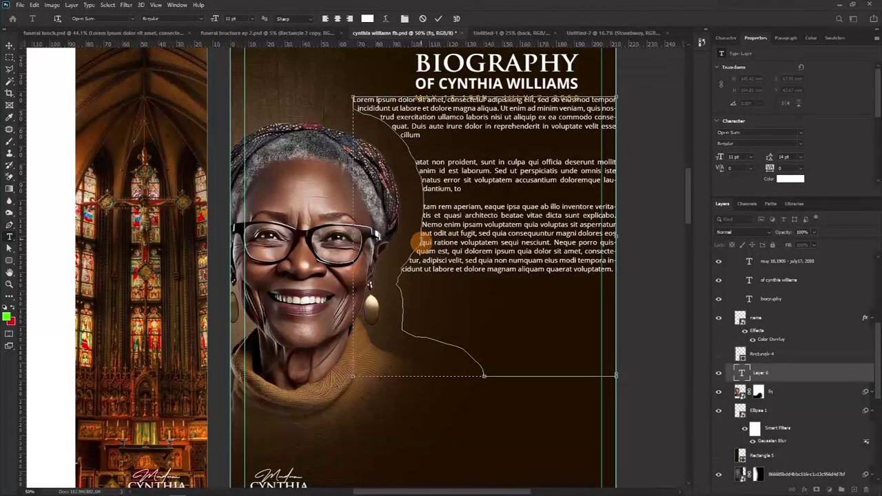
key(Return)
key(Return)
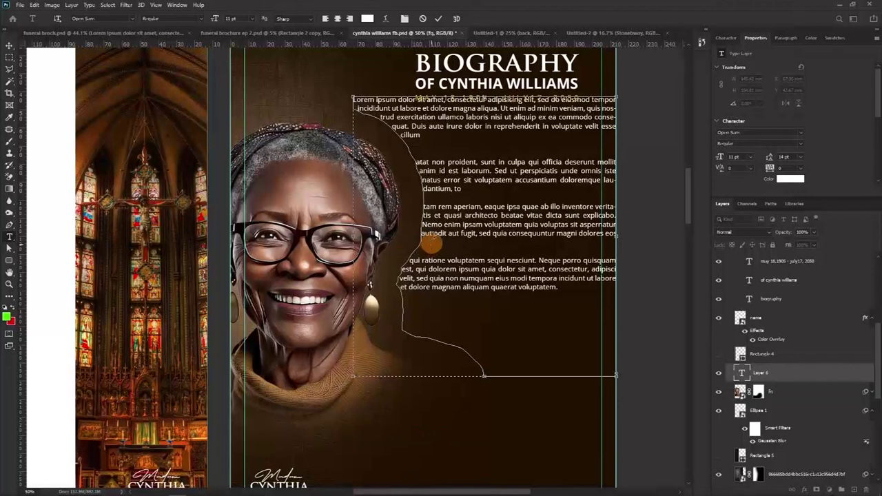
click(438, 18)
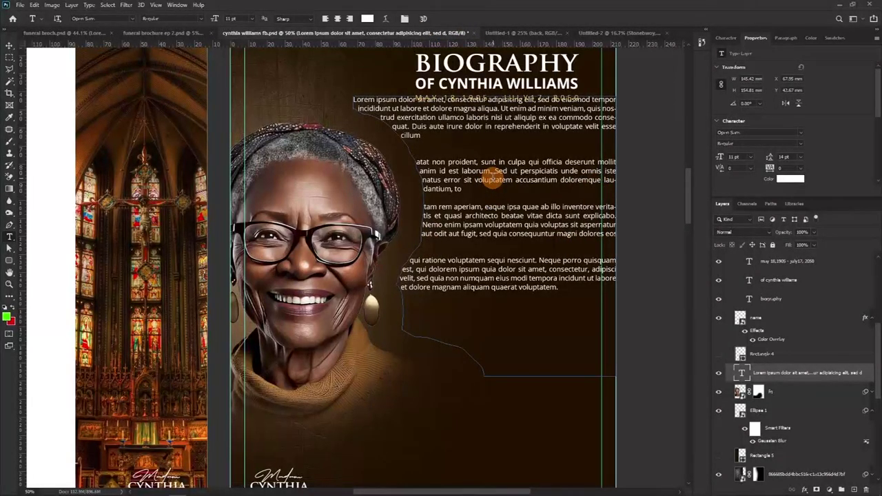
Narrow the text box from the right and lower its top below the date line
click(491, 180)
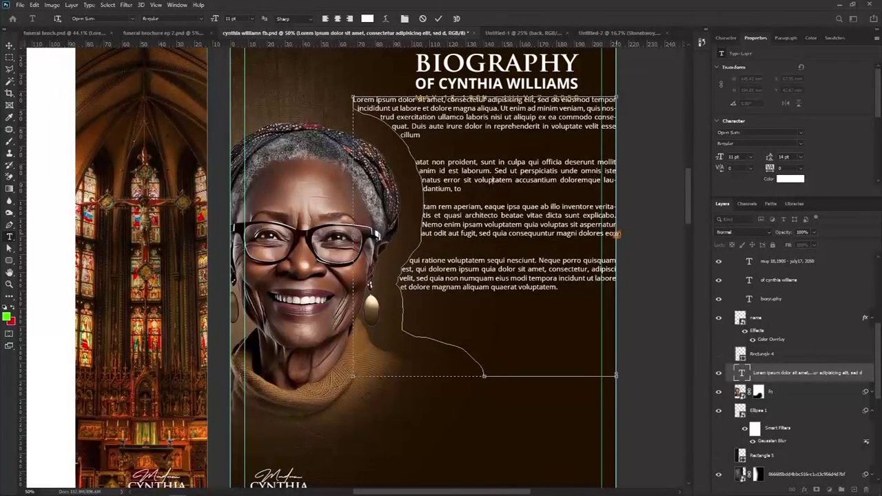
drag(594, 234, 582, 235)
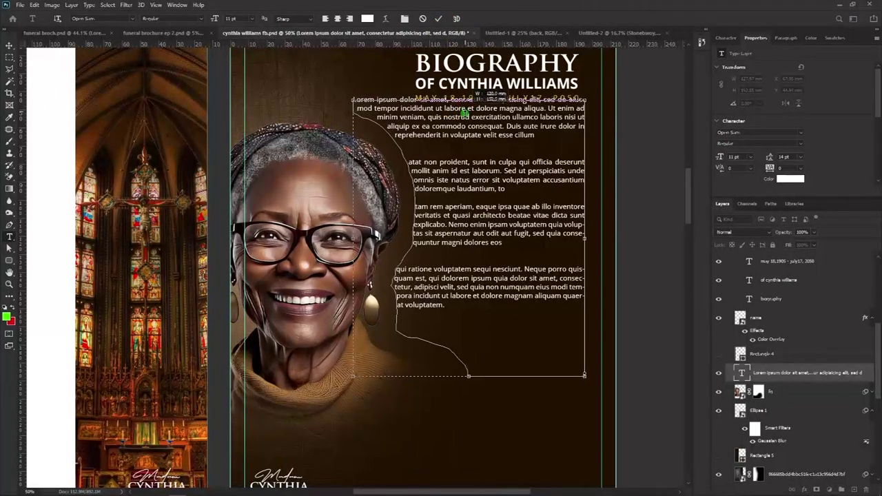
drag(466, 98, 467, 115)
click(441, 18)
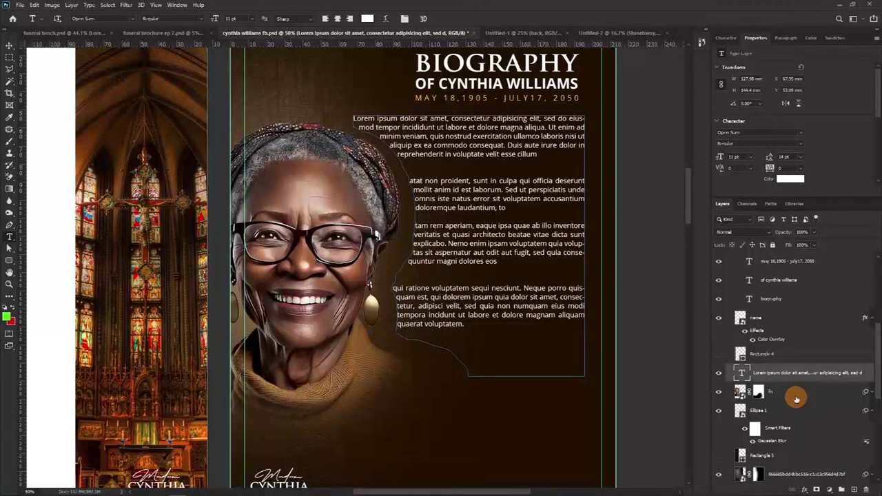
Make text layer 0 visible, revealing the original Biography text and O drop cap
click(788, 391)
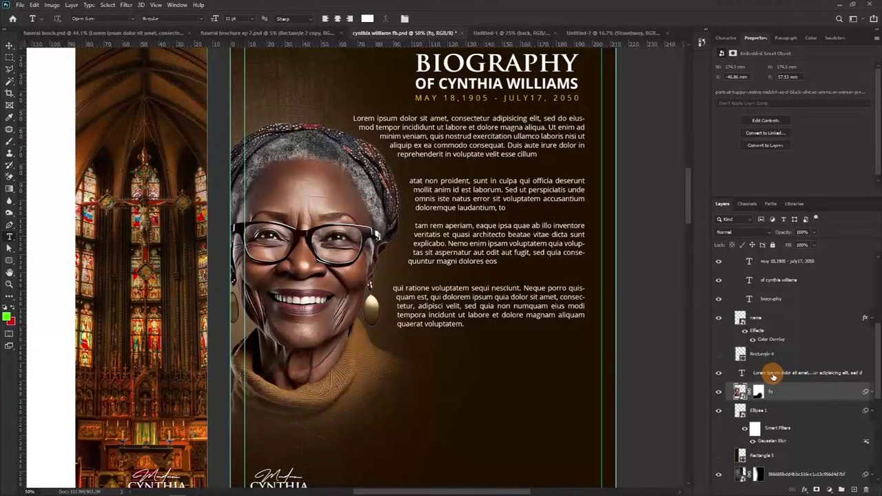
click(764, 372)
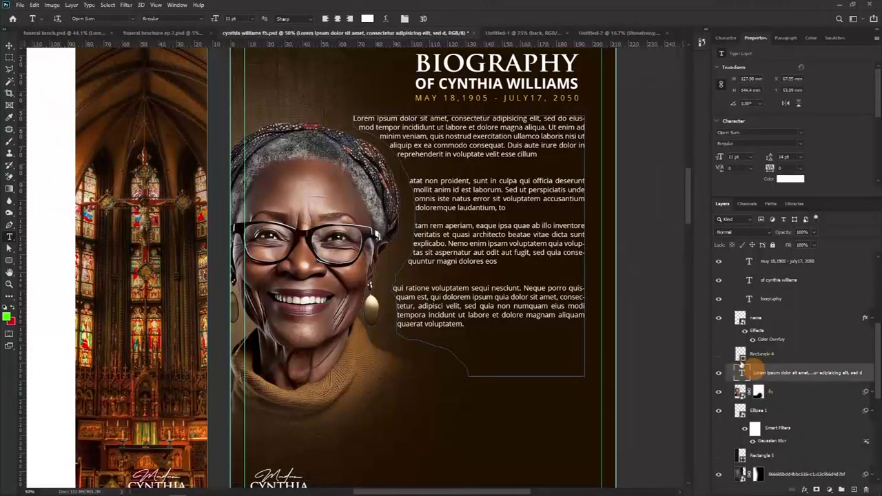
scroll(762, 372, up, 4)
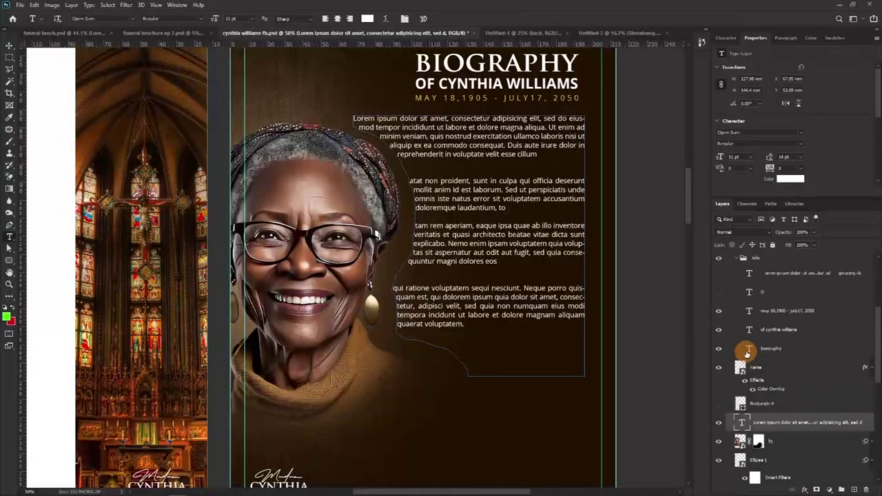
click(719, 317)
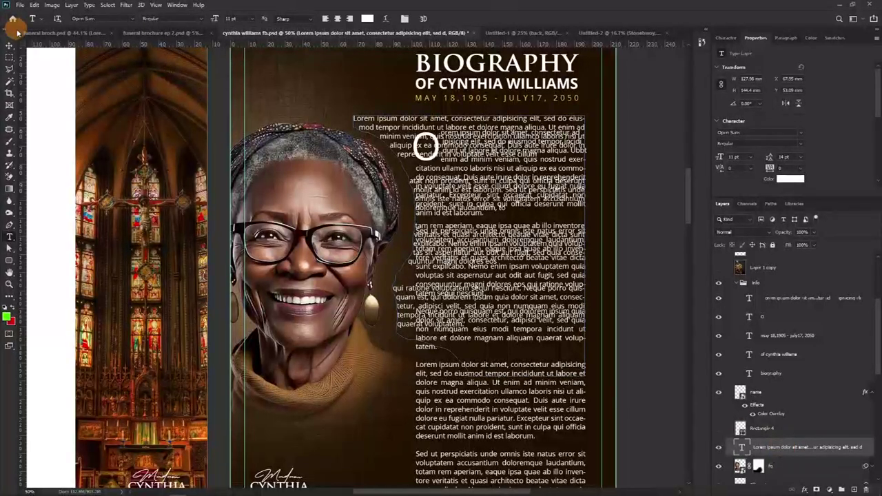
Delete the Lorem ipsum placeholder text layer, keeping only the original Biography paragraphs
click(9, 44)
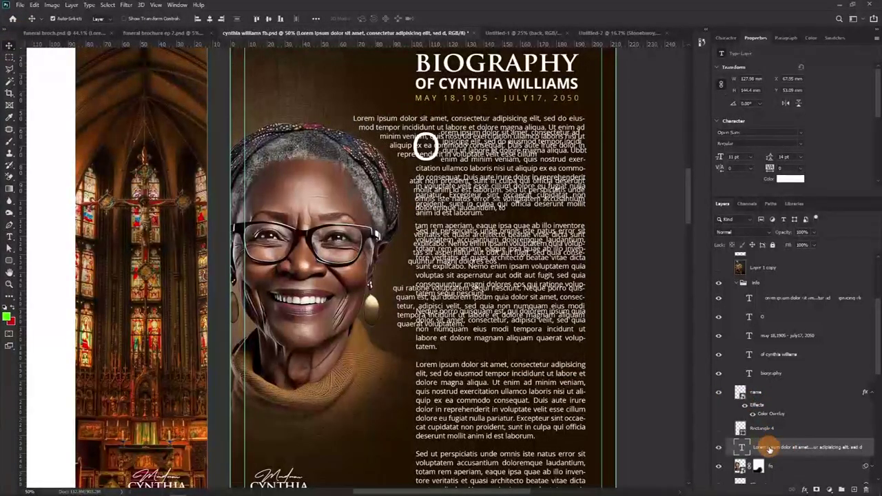
key(Delete)
scroll(477, 223, down, 1)
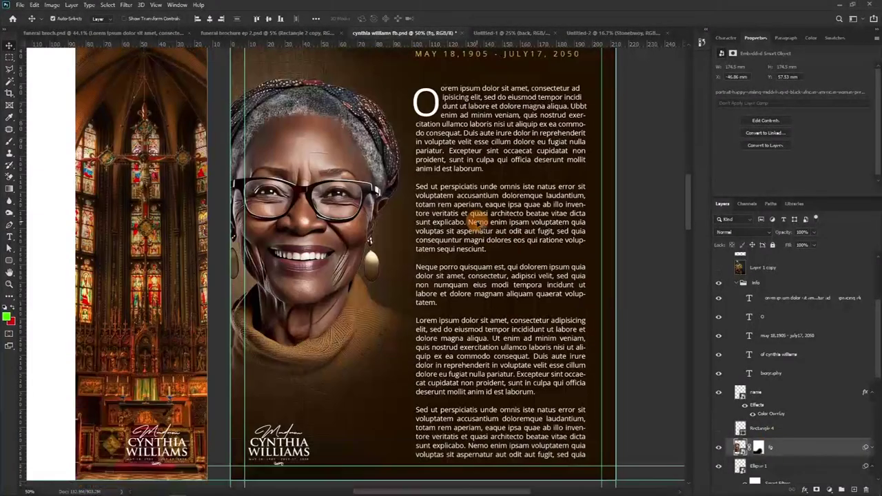
scroll(477, 221, up, 2)
scroll(455, 199, down, 4)
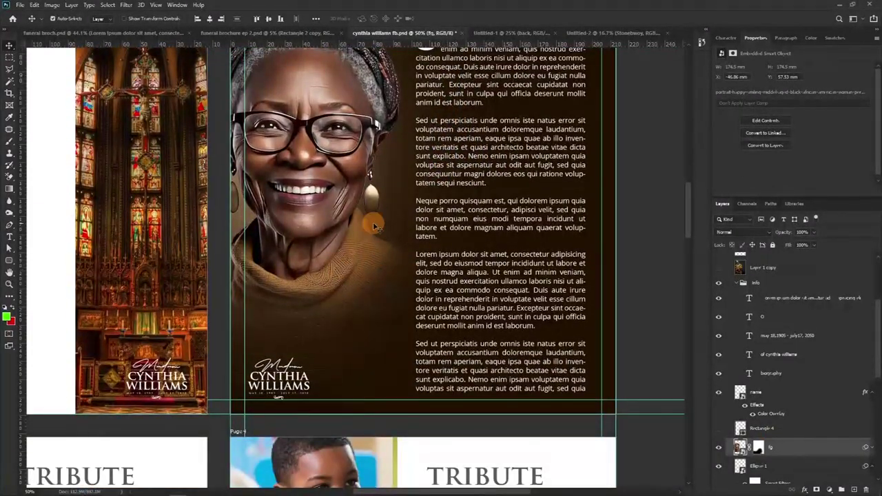
scroll(381, 230, up, 1)
scroll(283, 250, down, 9)
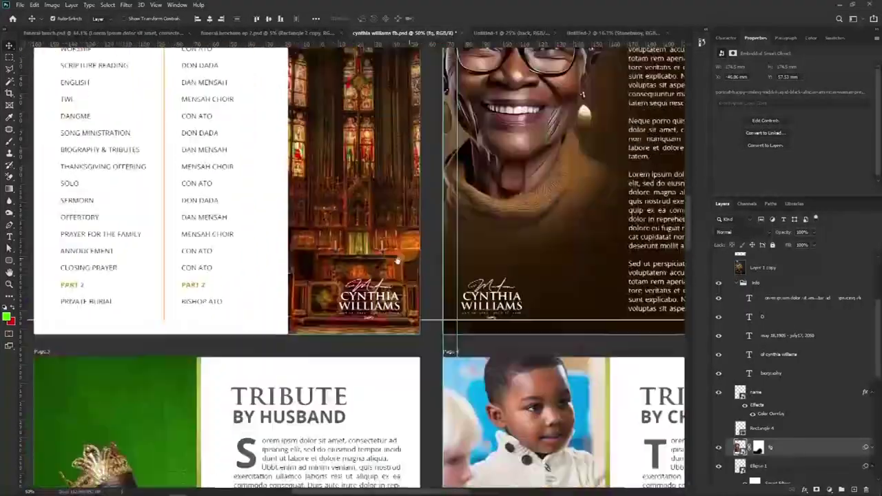
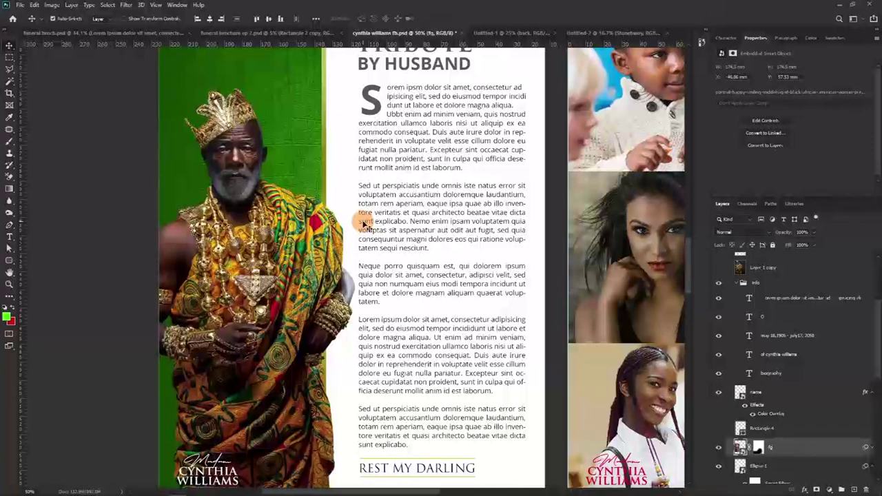
key(z)
drag(394, 222, 383, 219)
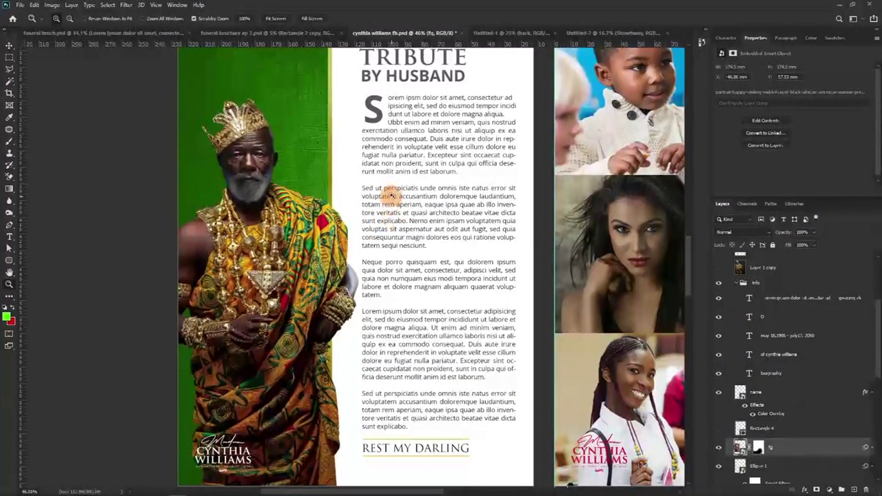
scroll(357, 190, up, 1)
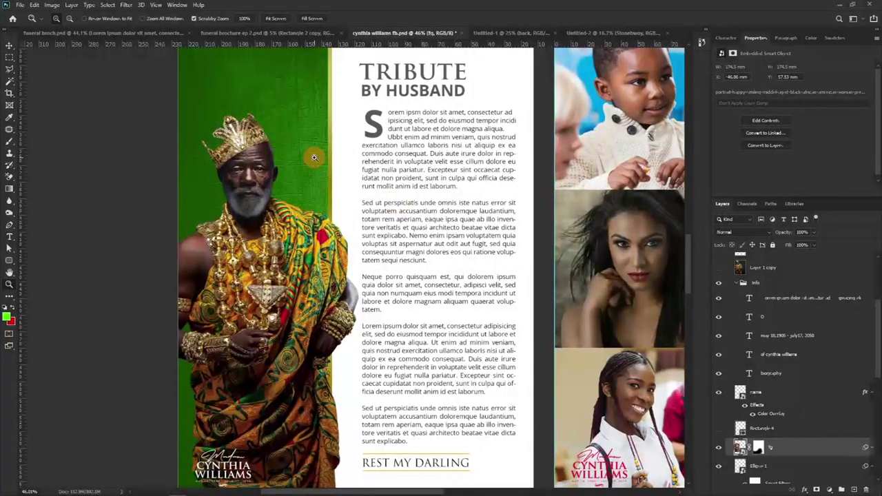
scroll(413, 131, up, 8)
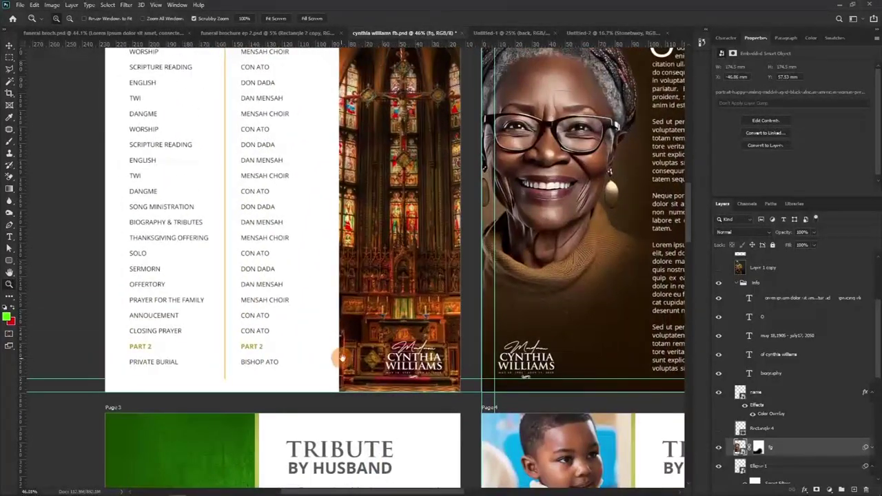
scroll(345, 276, down, 6)
drag(344, 277, 318, 180)
key(v)
click(318, 180)
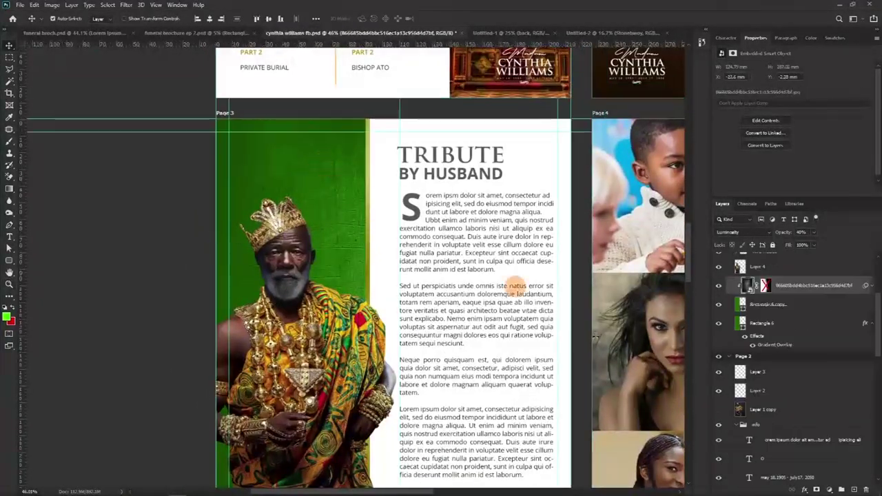
scroll(734, 331, up, 3)
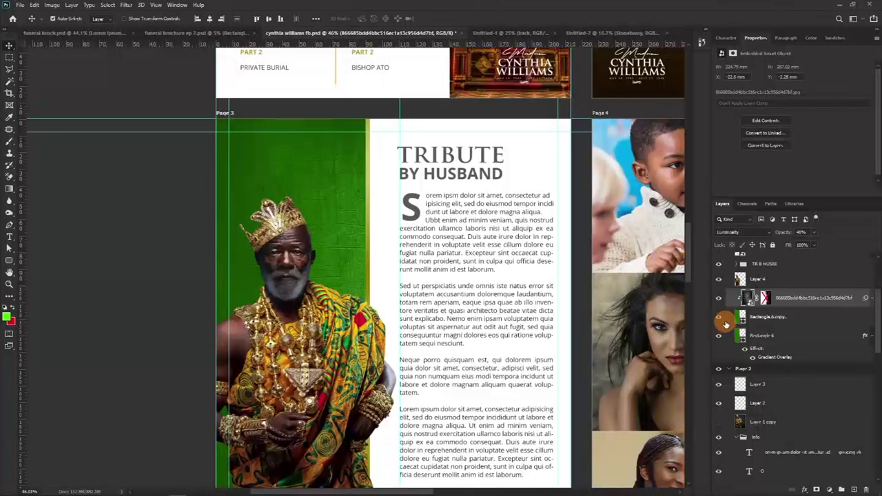
scroll(754, 304, up, 1)
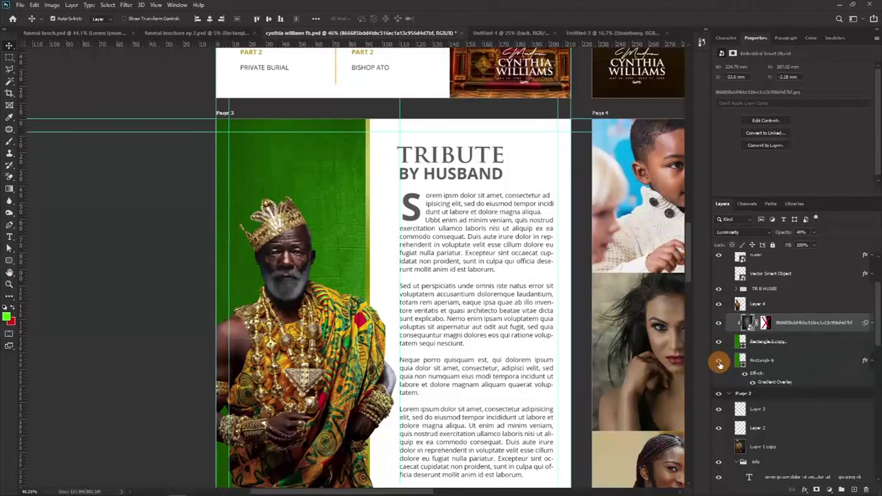
click(755, 352)
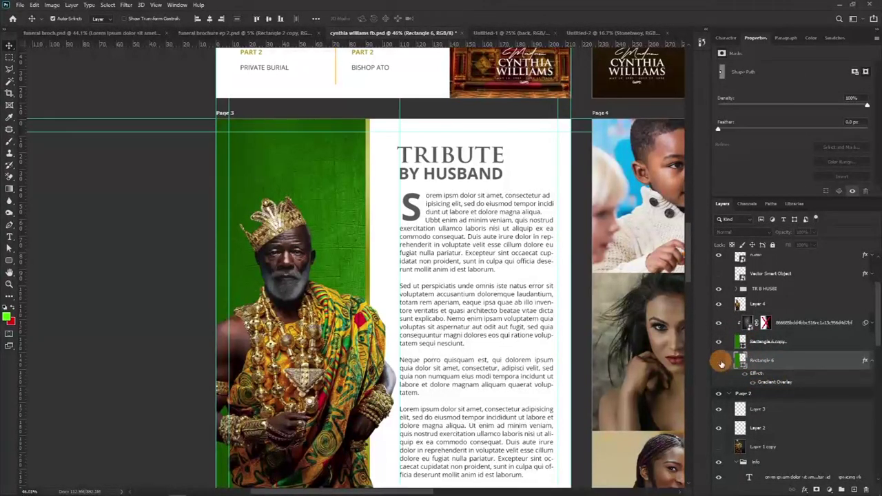
click(719, 361)
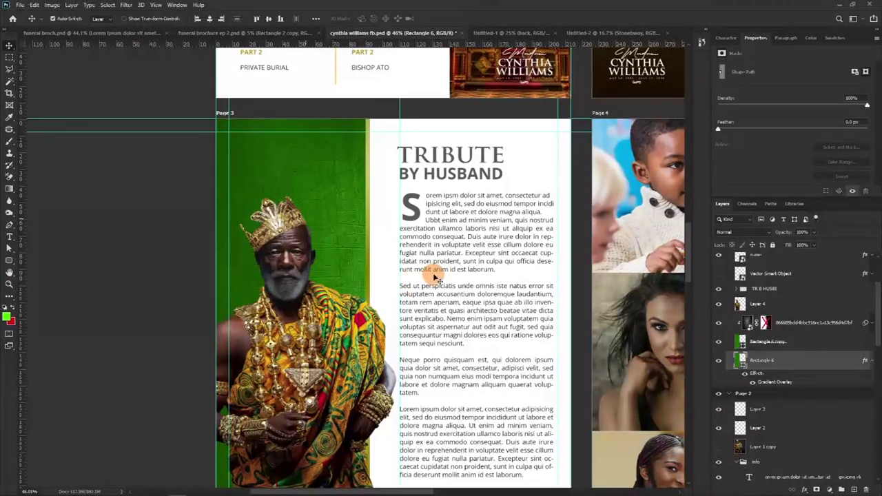
Scroll around the Tribute pages to survey their photos and text
scroll(434, 275, down, 6)
scroll(434, 276, right, 2)
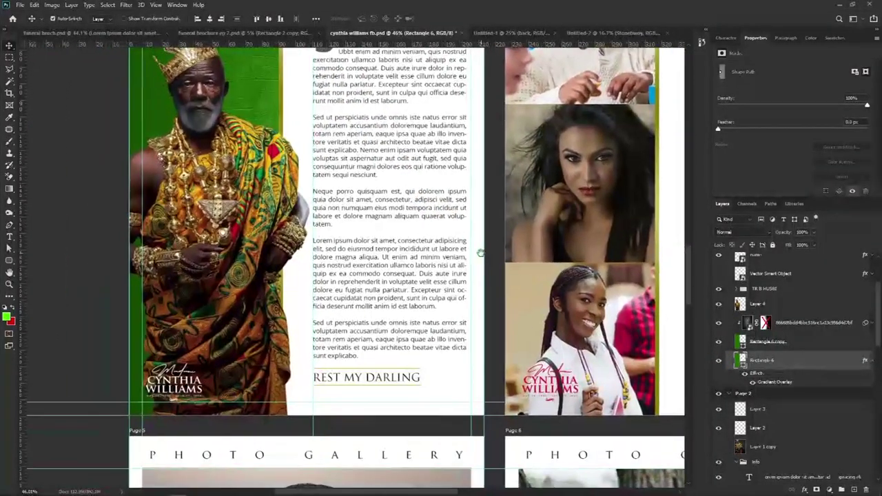
scroll(481, 253, down, 4)
scroll(481, 254, left, 2)
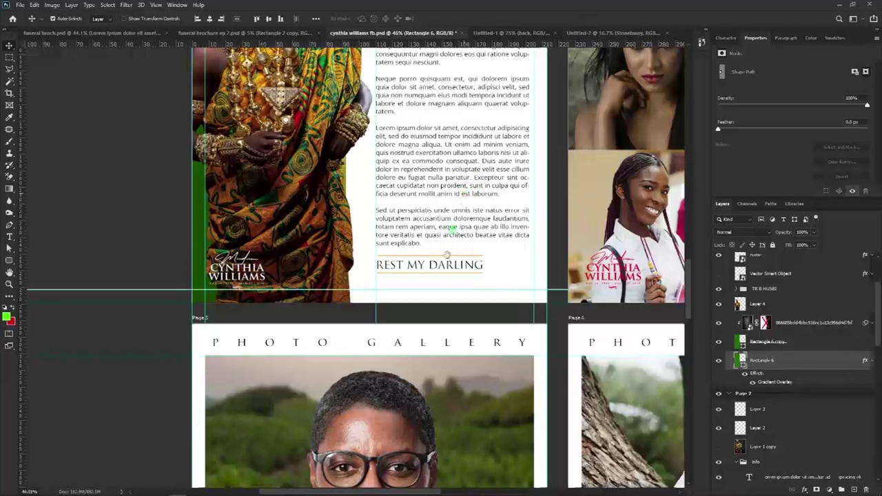
scroll(452, 230, up, 5)
scroll(452, 230, right, 1)
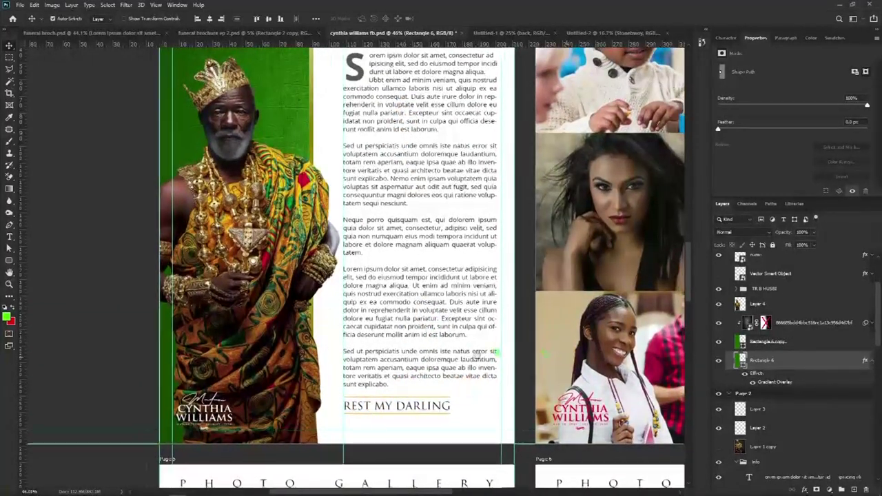
scroll(552, 365, right, 8)
scroll(418, 329, up, 3)
scroll(418, 321, up, 1)
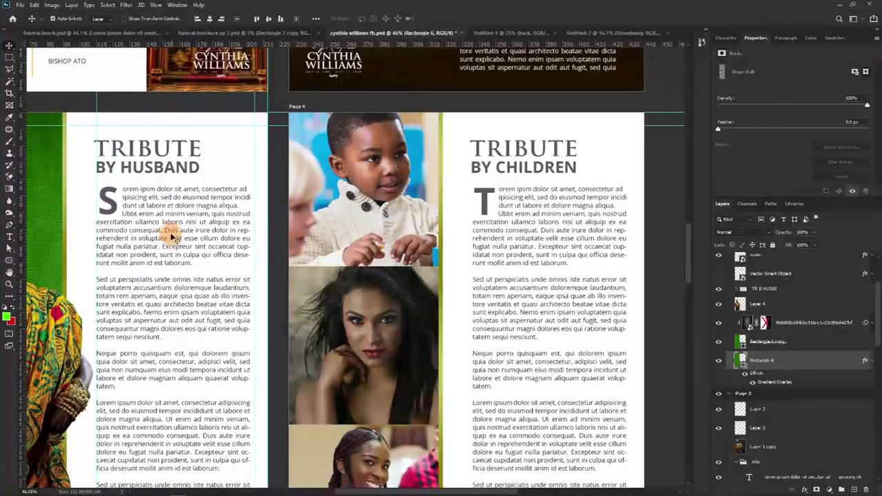
drag(168, 229, 335, 237)
drag(517, 378, 447, 275)
drag(417, 462, 447, 313)
key(z)
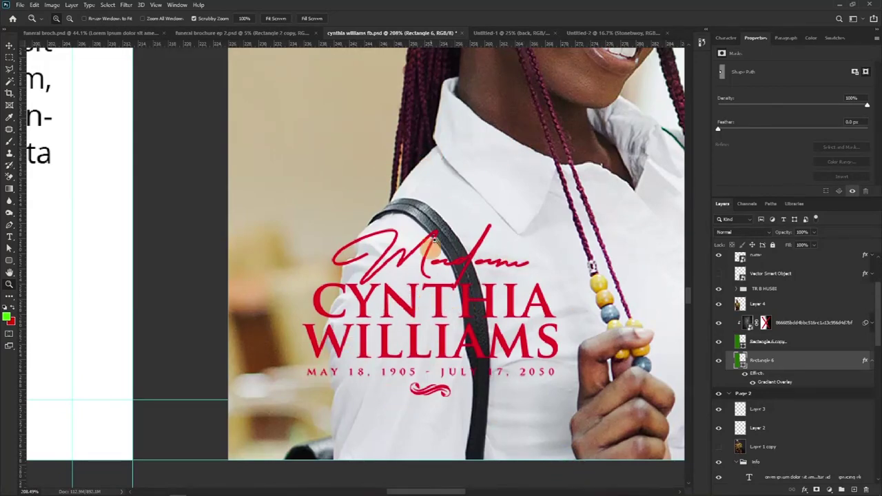
Zoom and pan until Photo Gallery pages 5 and 6 show in full at 36.3%
drag(504, 279, 436, 299)
drag(574, 293, 428, 357)
drag(395, 405, 421, 402)
drag(425, 293, 311, 290)
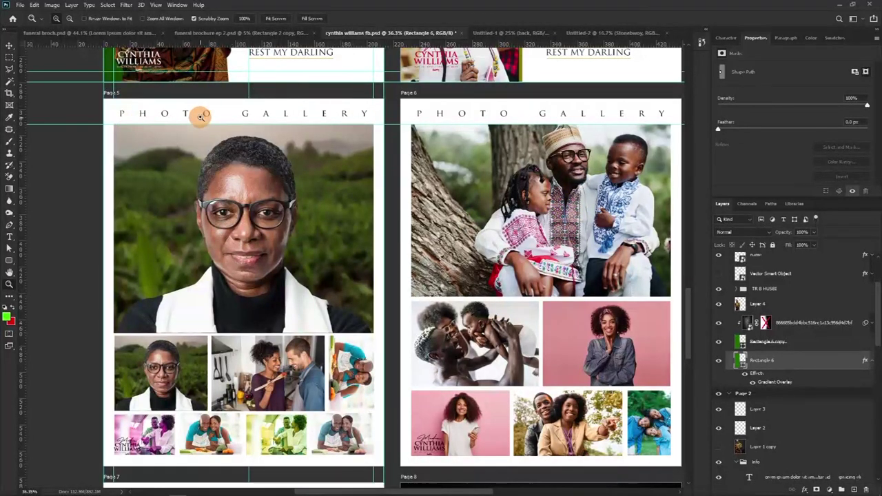
Select the cover portrait's layer and hide its Threshold 1 adjustment to restore colour
scroll(556, 193, down, 5)
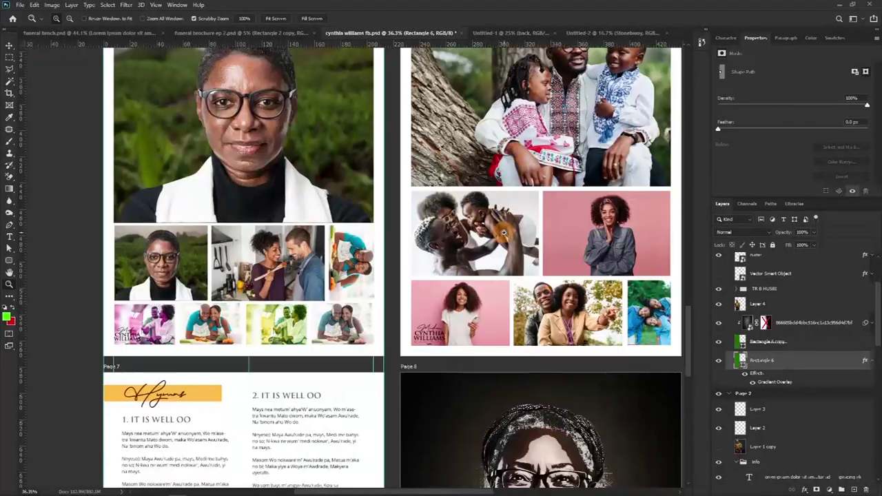
scroll(299, 329, down, 7)
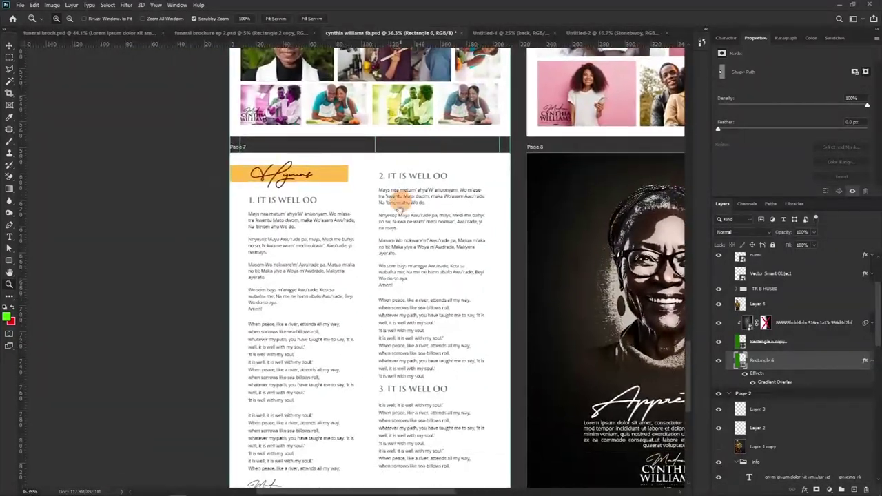
scroll(349, 152, up, 1)
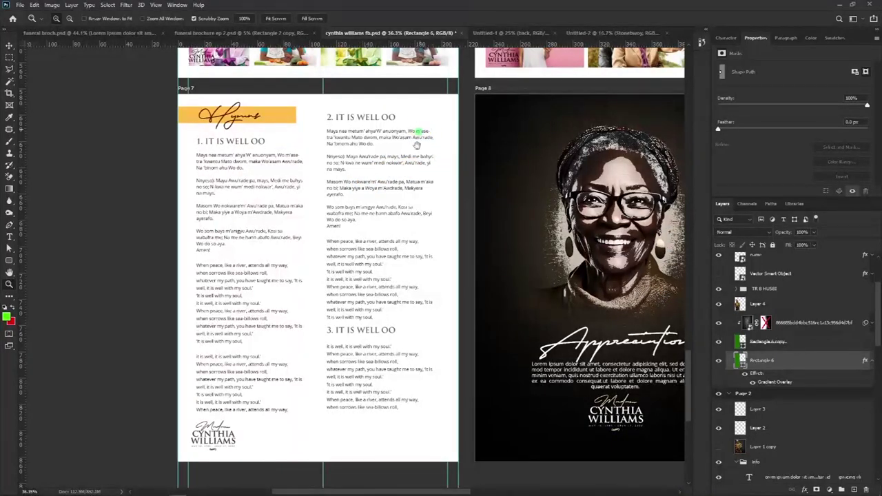
scroll(419, 129, up, 20)
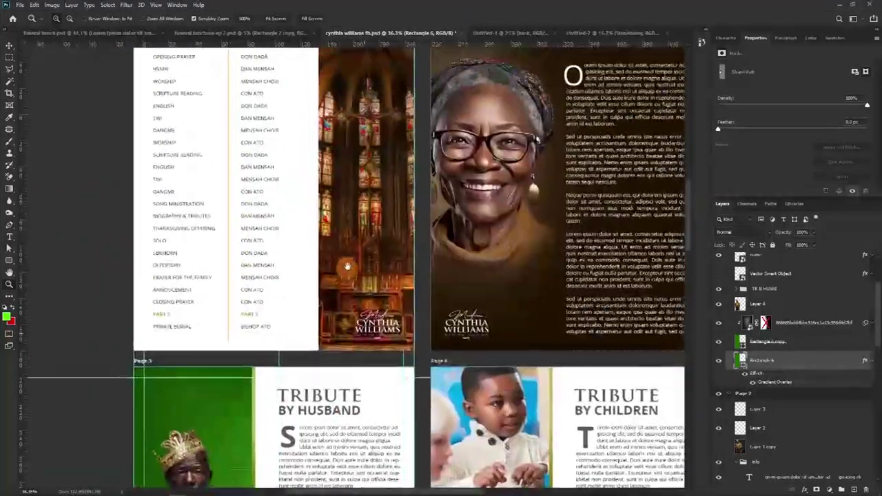
scroll(345, 274, up, 20)
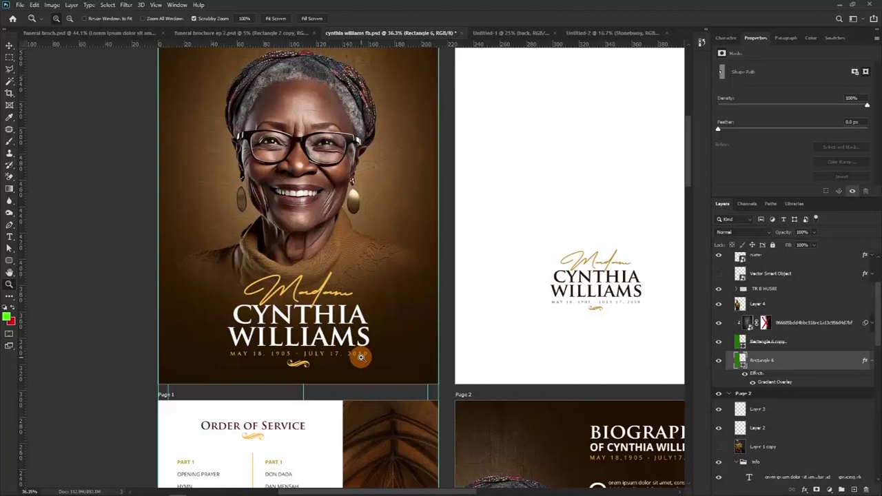
key(v)
click(320, 190)
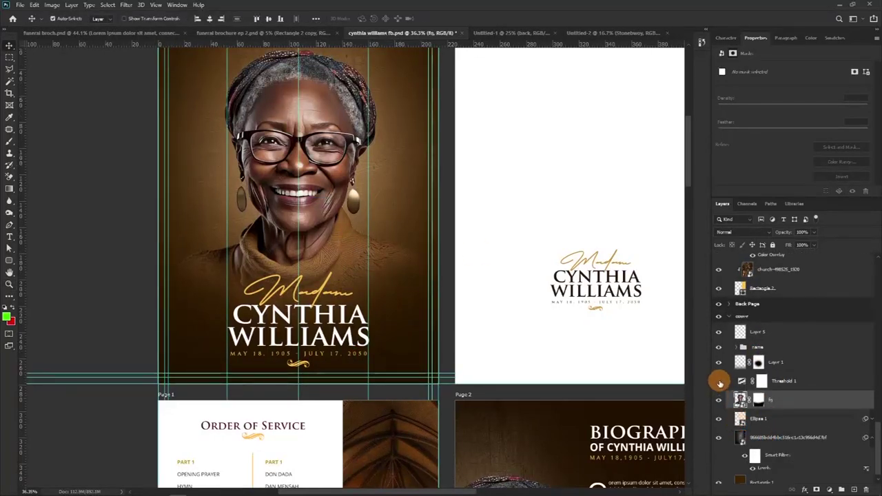
click(720, 383)
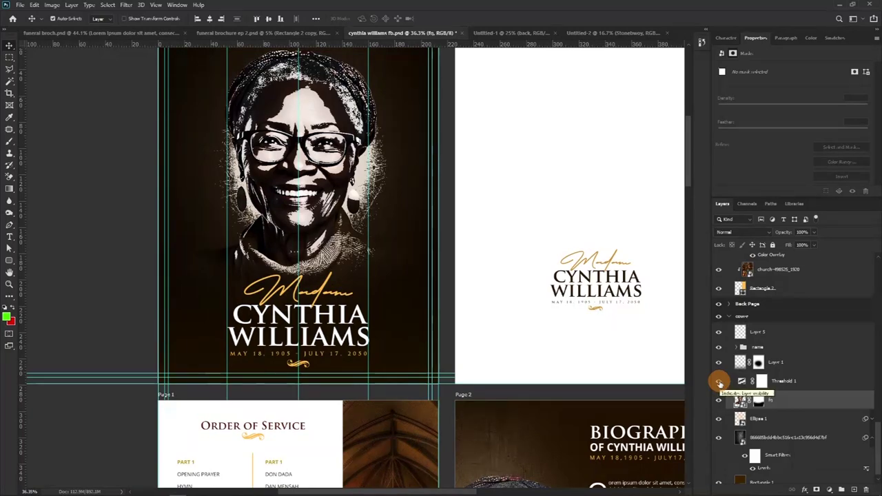
click(718, 383)
scroll(388, 299, down, 10)
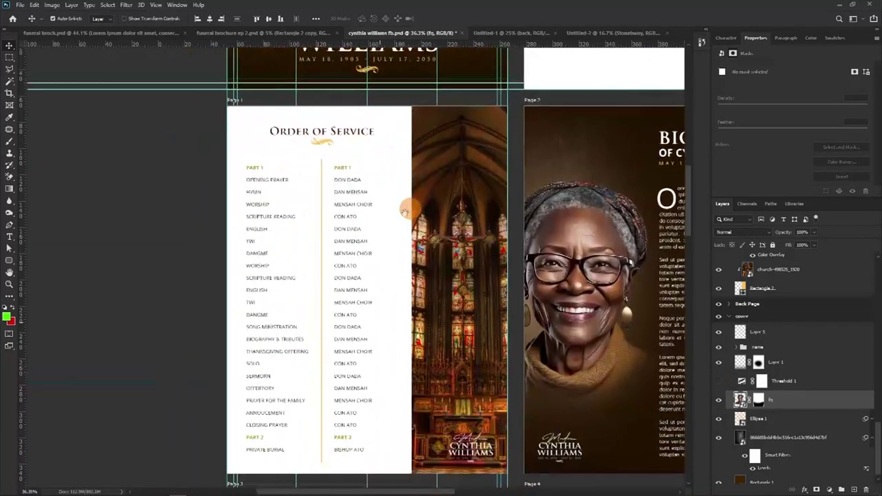
drag(346, 40, 370, 163)
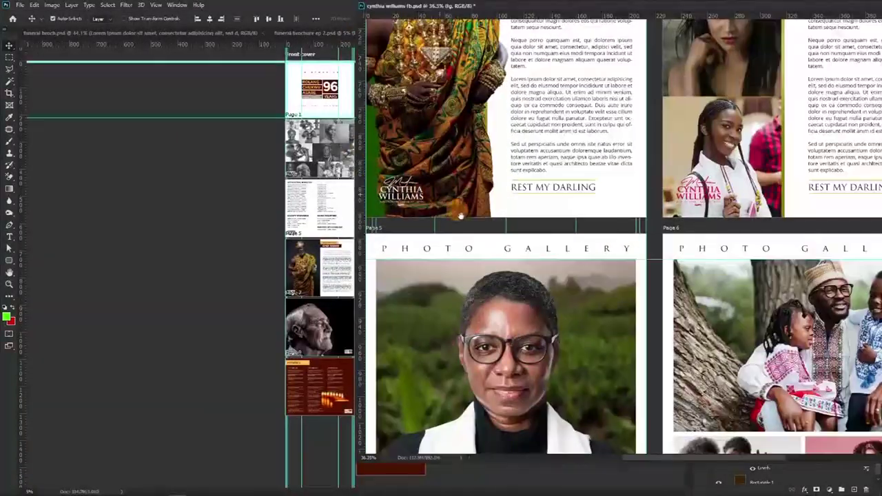
drag(494, 12, 404, 47)
drag(468, 38, 487, 33)
drag(410, 39, 531, 34)
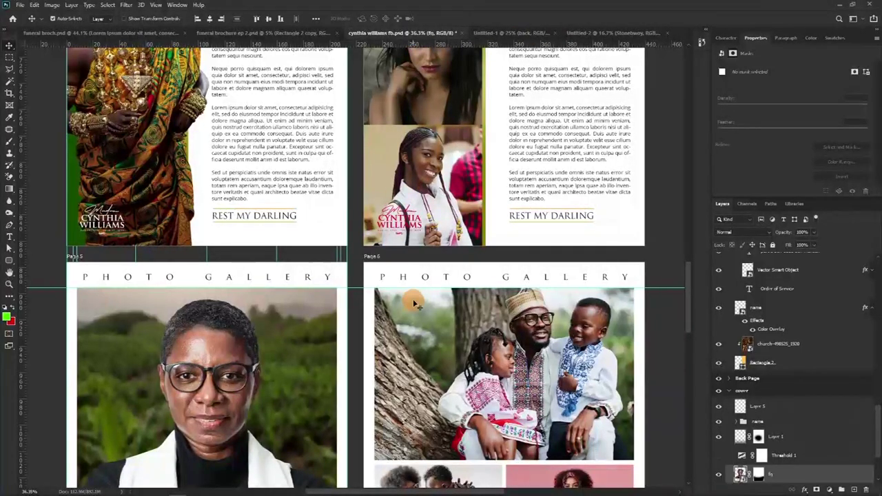
Bring pages 7 and 8 into place and zoom in on the Hymns page
scroll(418, 260, down, 8)
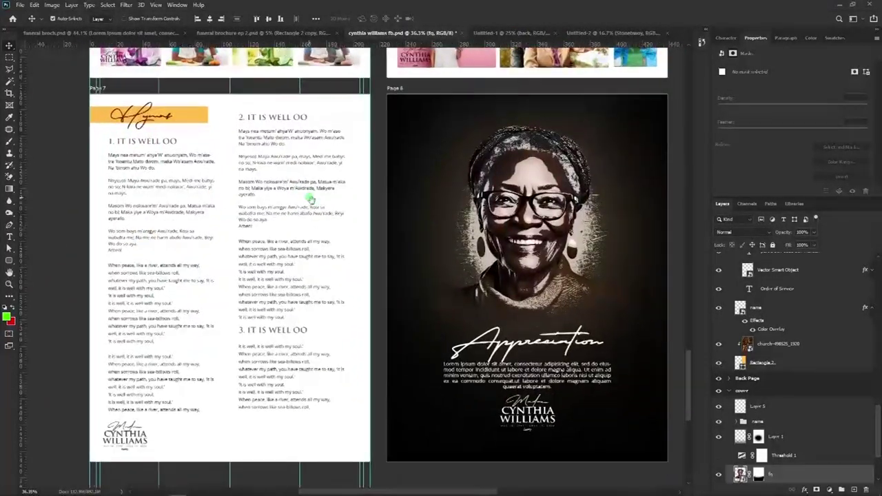
scroll(502, 275, up, 1)
drag(239, 253, 328, 327)
click(312, 222)
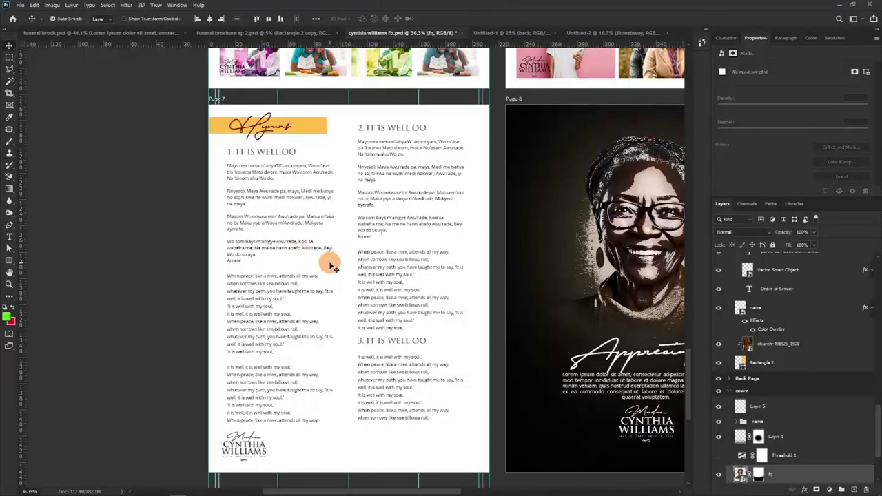
key(z)
drag(338, 248, 351, 248)
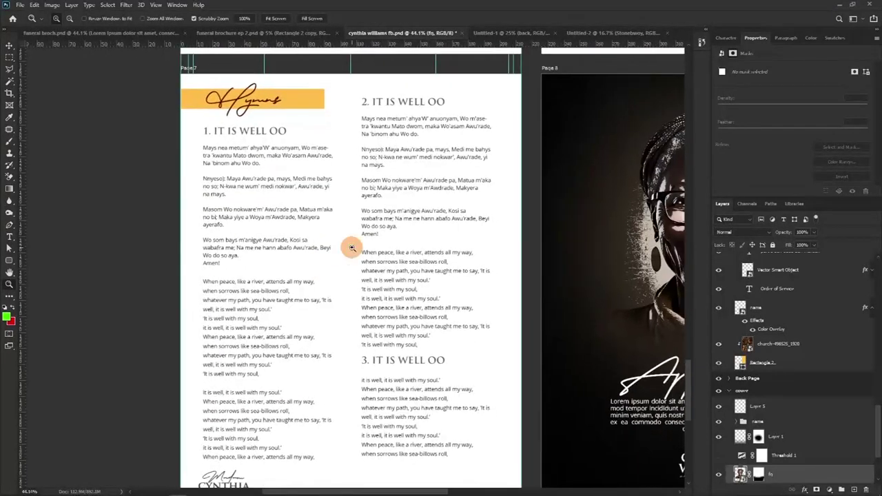
scroll(363, 245, down, 1)
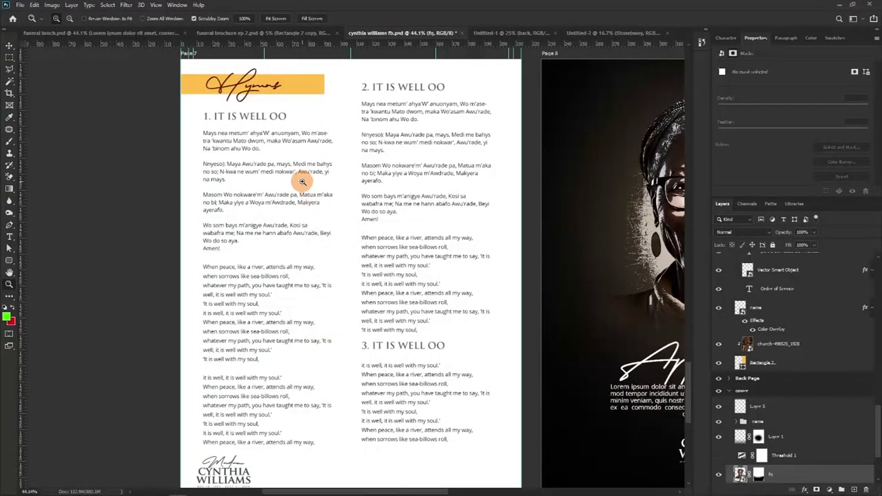
key(v)
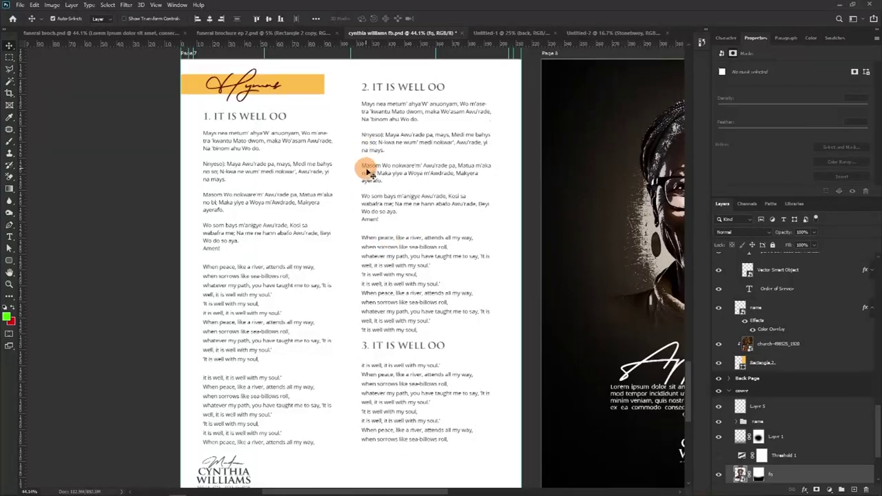
Pan over to the Appreciation page and zoom out to see several pages together
scroll(368, 170, up, 5)
scroll(513, 151, up, 15)
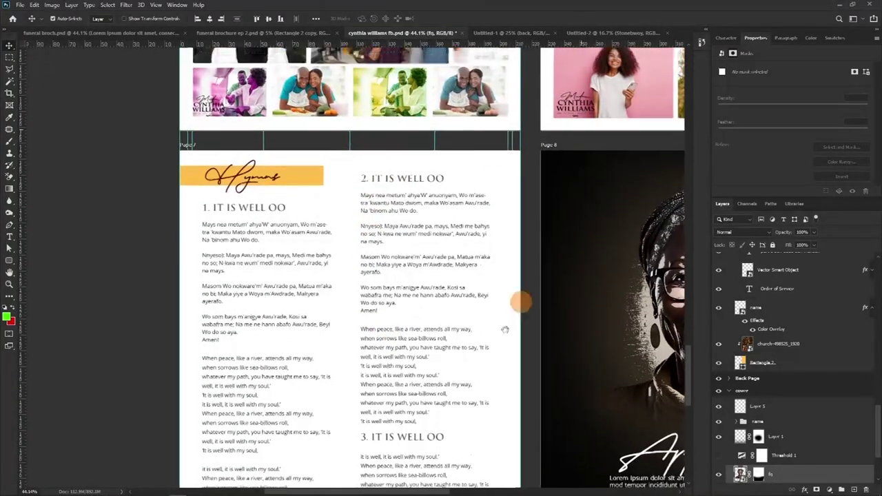
scroll(485, 251, up, 15)
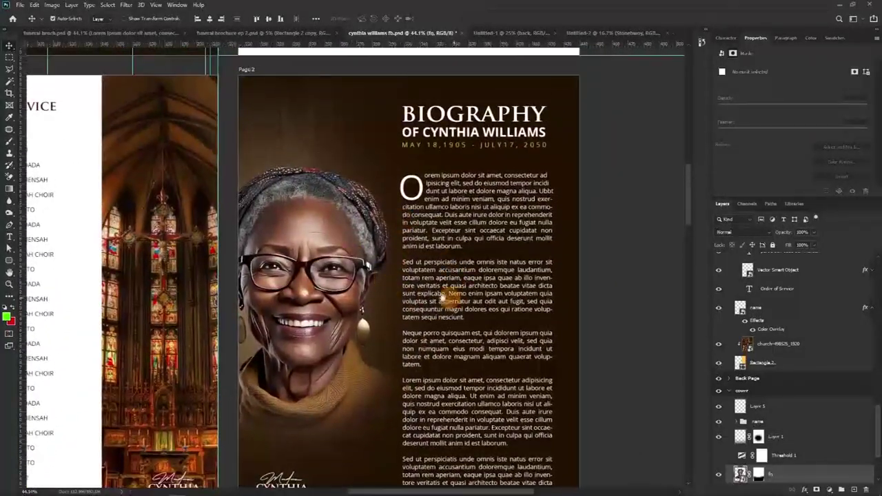
scroll(451, 301, down, 20)
scroll(359, 237, down, 4)
scroll(408, 335, up, 4)
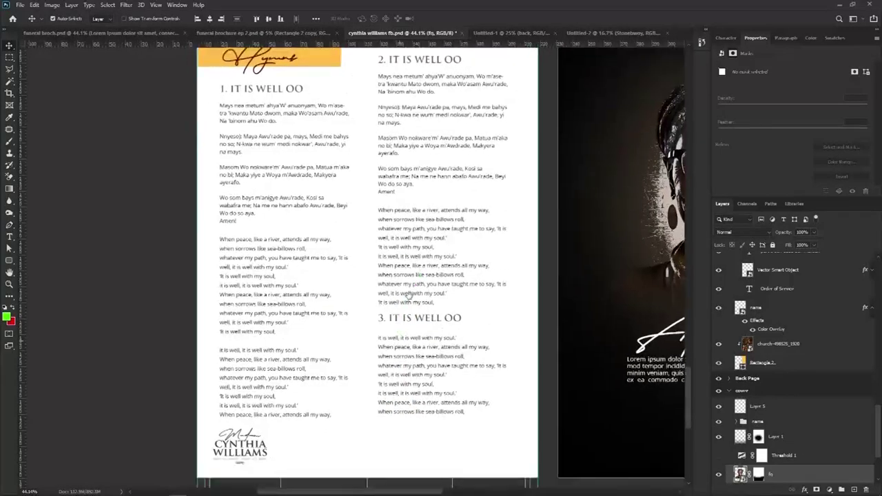
scroll(273, 454, down, 1)
drag(373, 341, 306, 300)
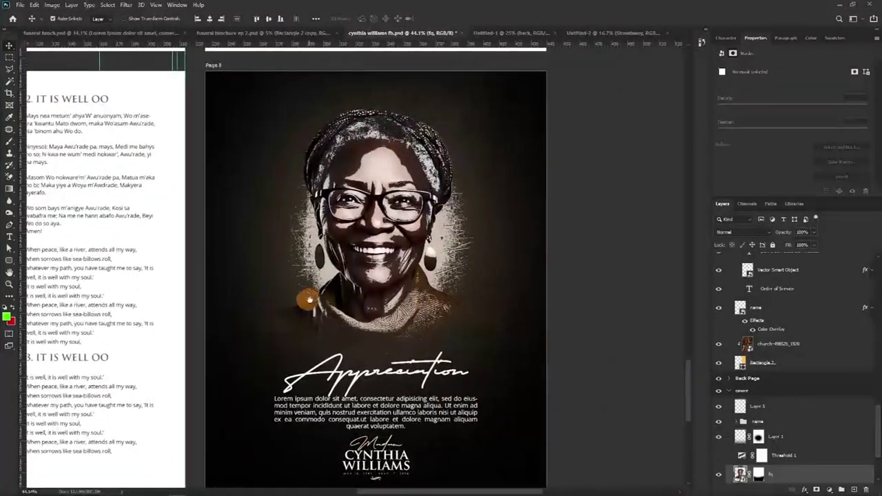
scroll(317, 303, down, 3)
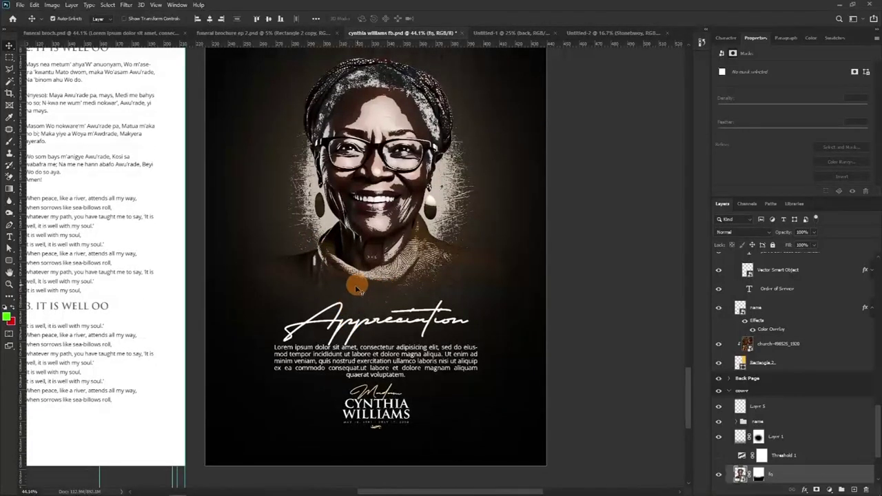
drag(373, 294, 276, 241)
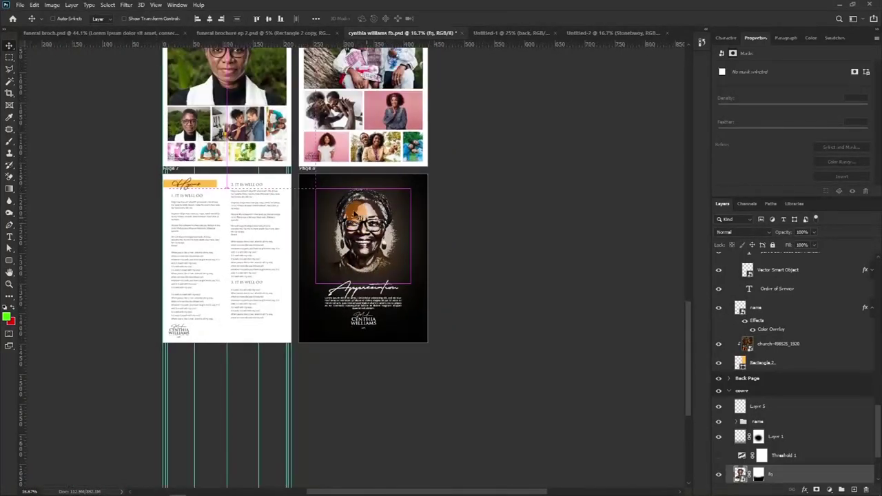
scroll(347, 158, up, 15)
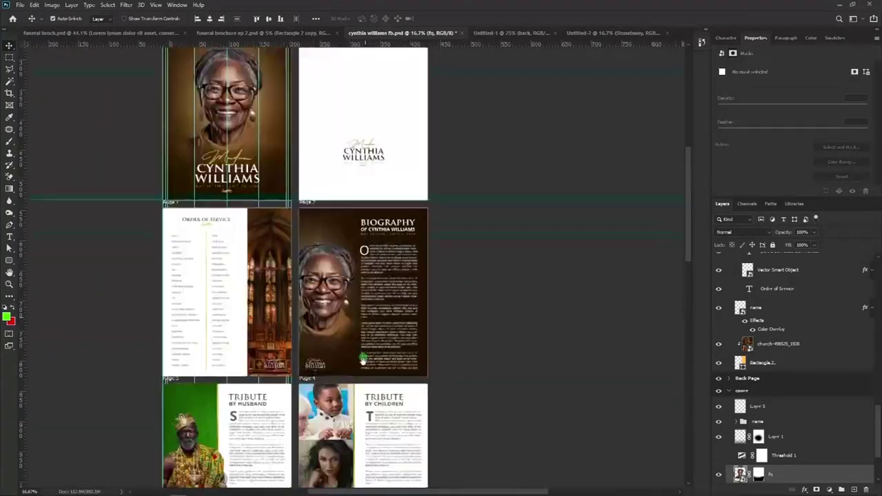
scroll(372, 293, down, 15)
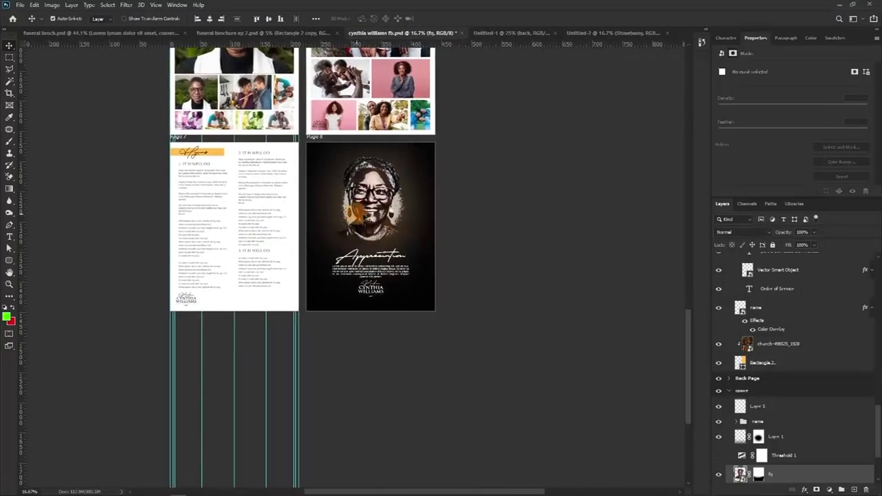
Zoom in on the Appreciation page and select the Page 8 portrait's fg layer
key(z)
drag(365, 216, 372, 232)
key(v)
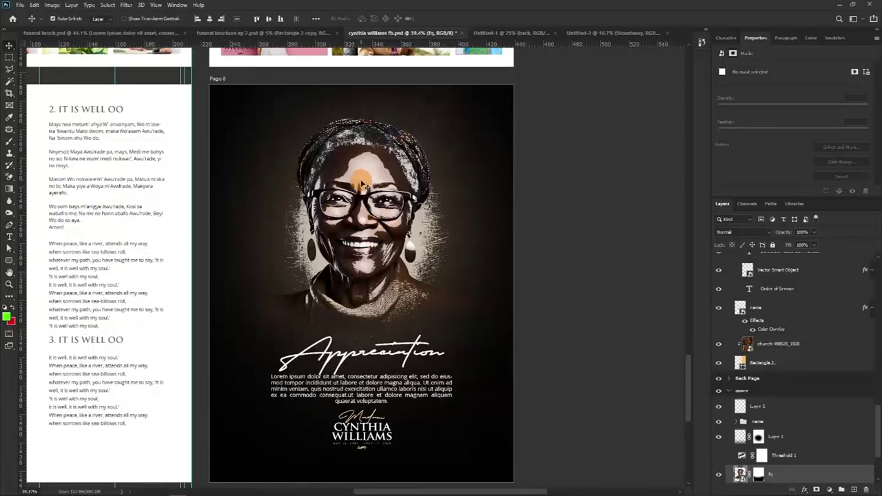
click(361, 182)
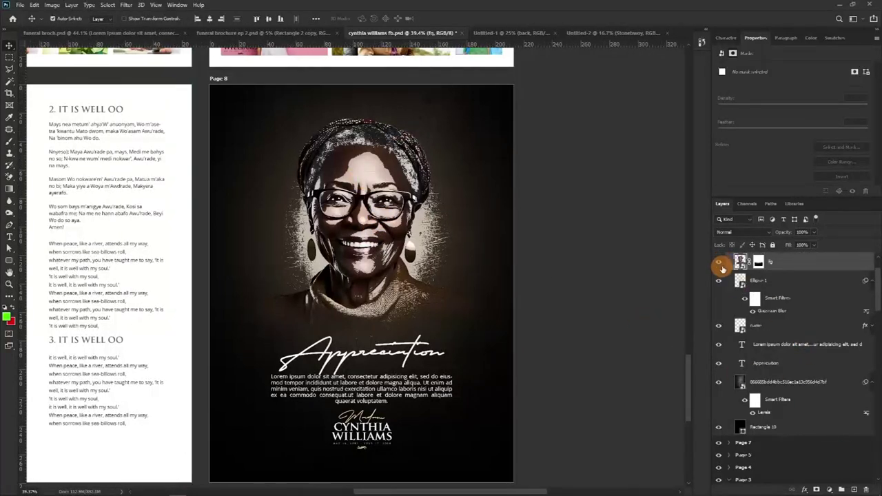
Compare the Page 8 portrait with Threshold 1 on and off, leaving it hidden
scroll(724, 283, up, 2)
click(719, 289)
click(782, 293)
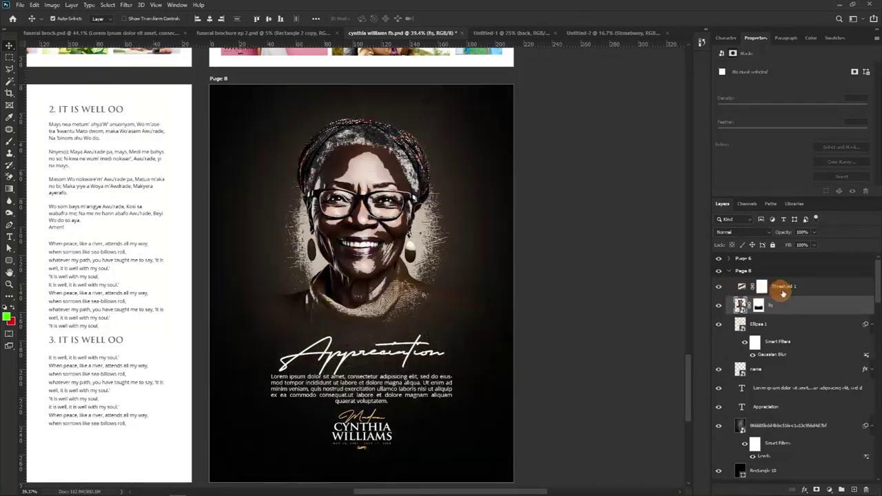
click(719, 286)
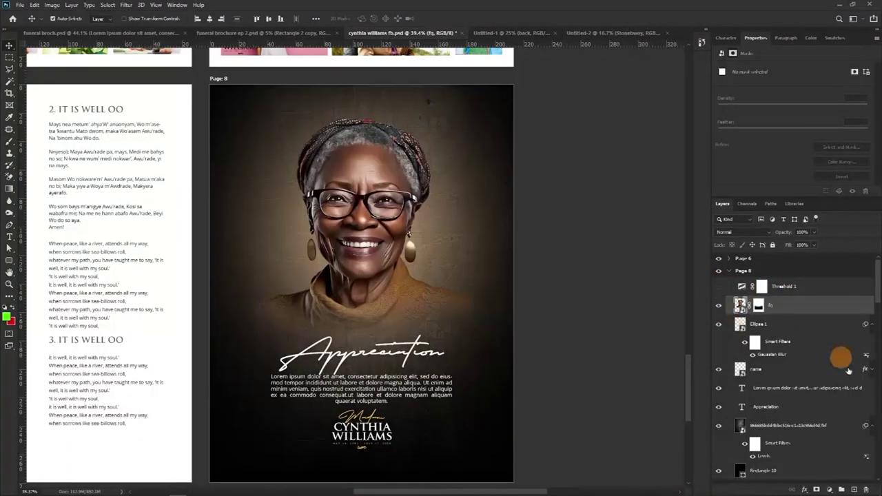
click(829, 490)
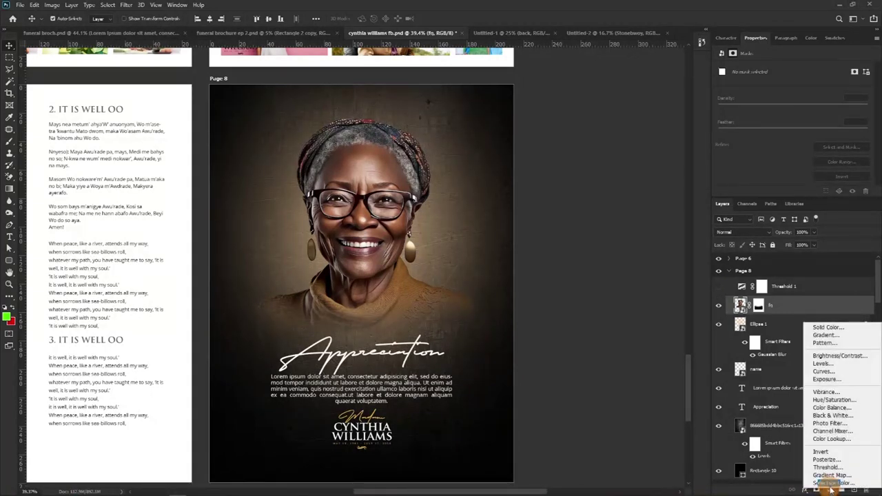
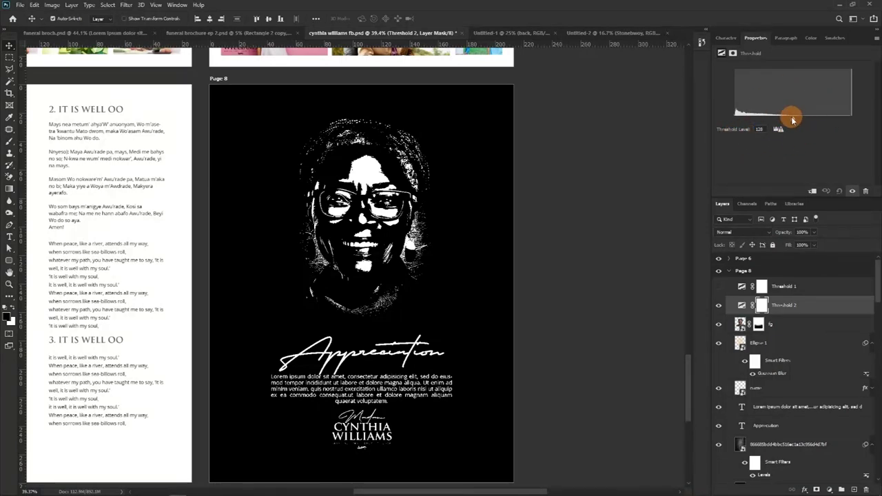
Test Page 8's Threshold level at both extremes, then settle it around 65
drag(793, 120, 722, 131)
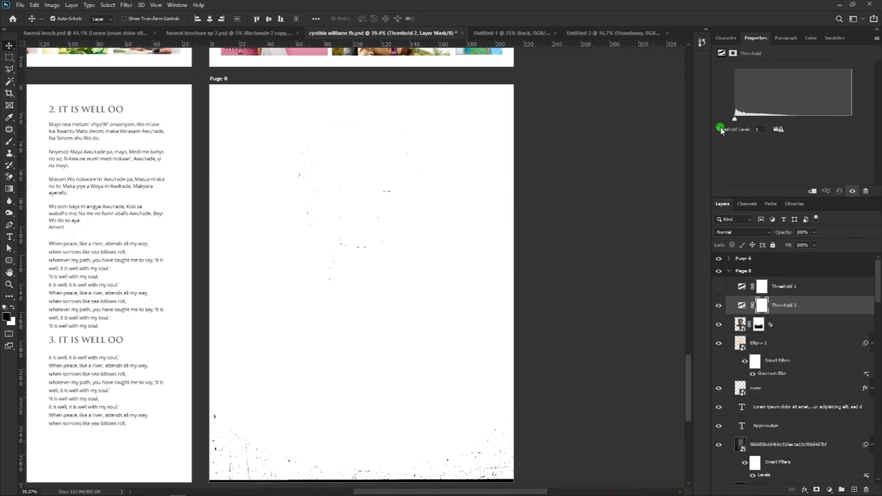
drag(721, 130, 879, 110)
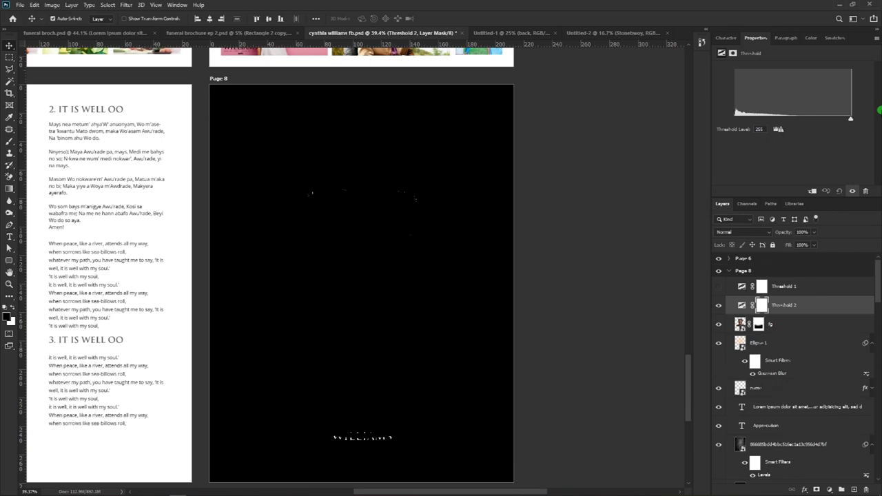
drag(835, 130, 764, 136)
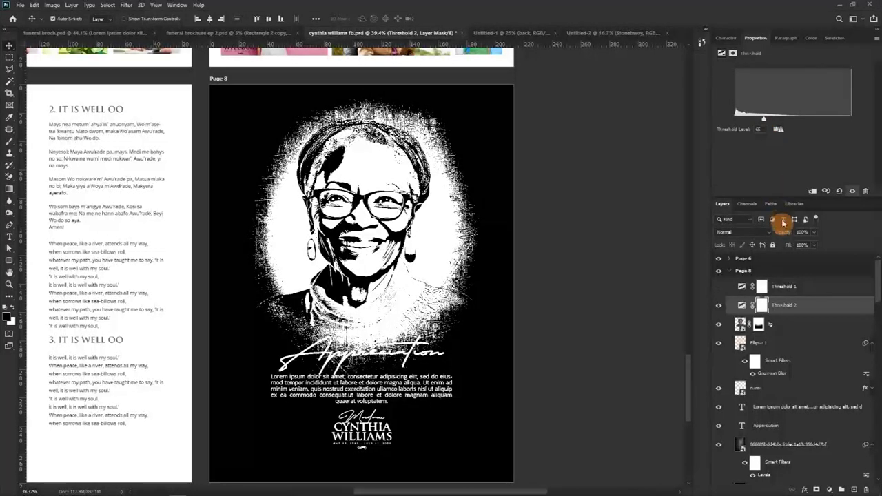
click(739, 234)
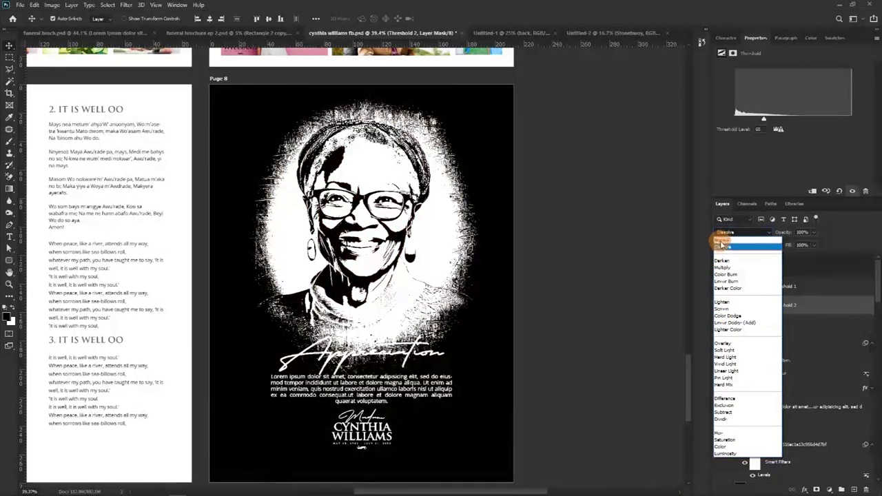
Keep the threshold on Normal at 26% opacity, hide Threshold 2 and show Threshold 1
click(721, 240)
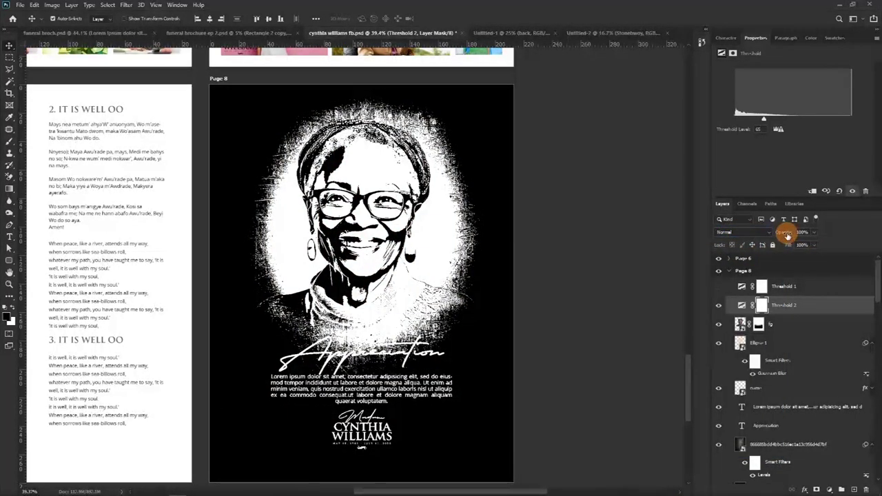
drag(784, 233, 752, 242)
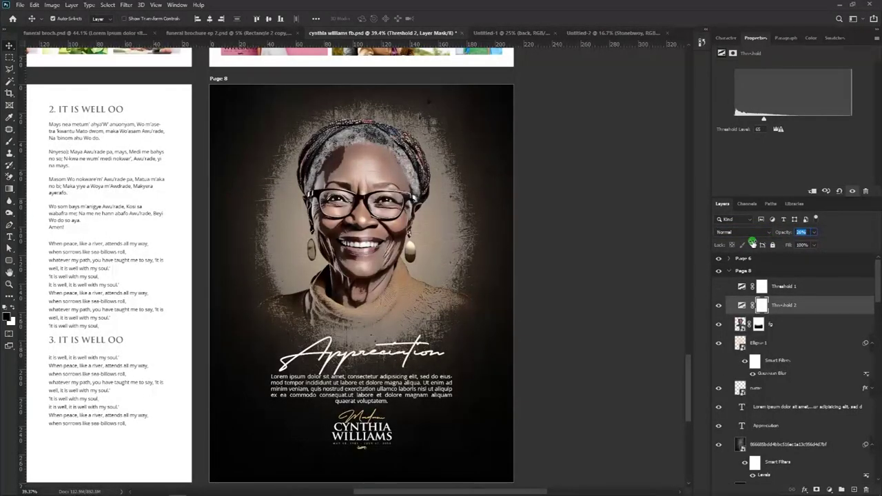
click(742, 242)
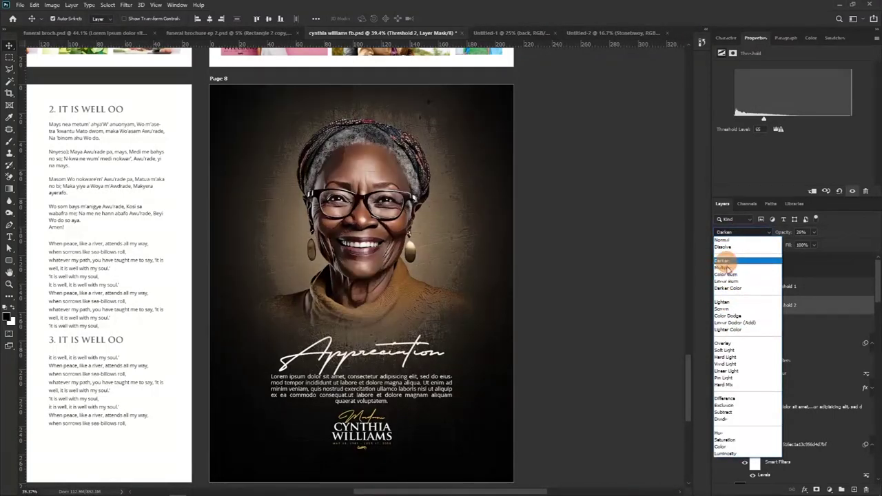
click(613, 245)
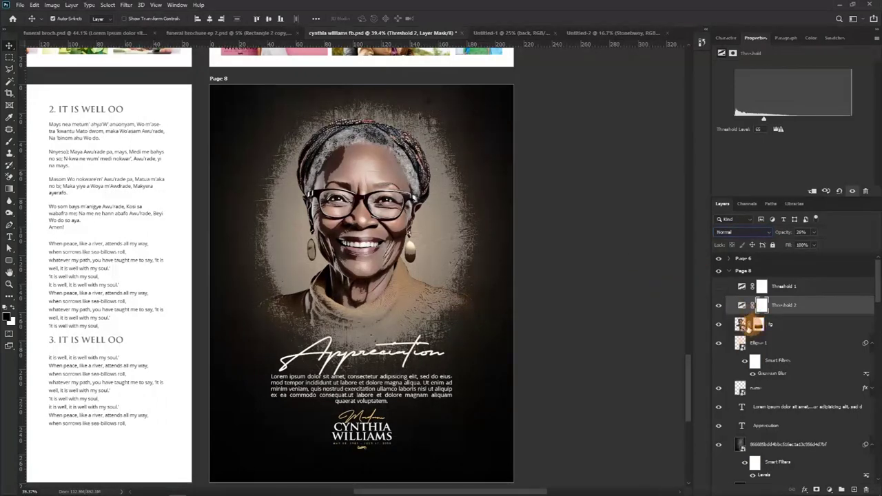
click(717, 304)
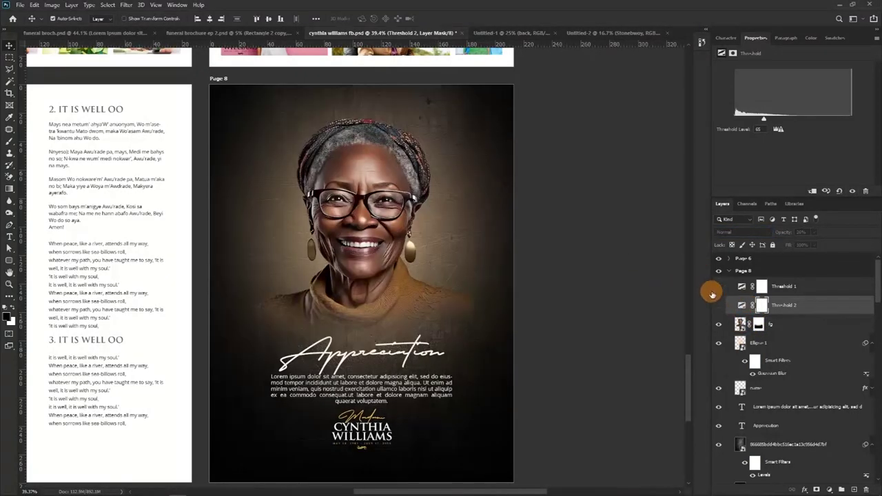
click(718, 286)
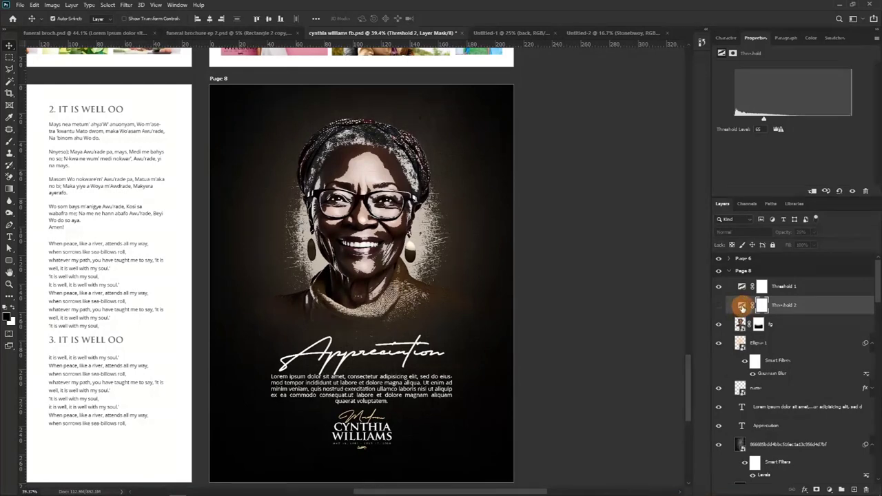
Delete Threshold 2 and target Threshold 1's adjustment rather than its mask
key(Delete)
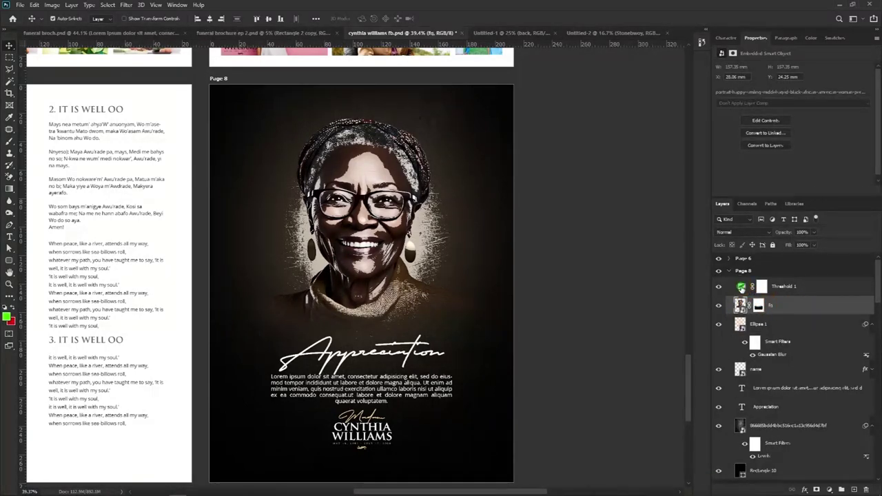
click(741, 286)
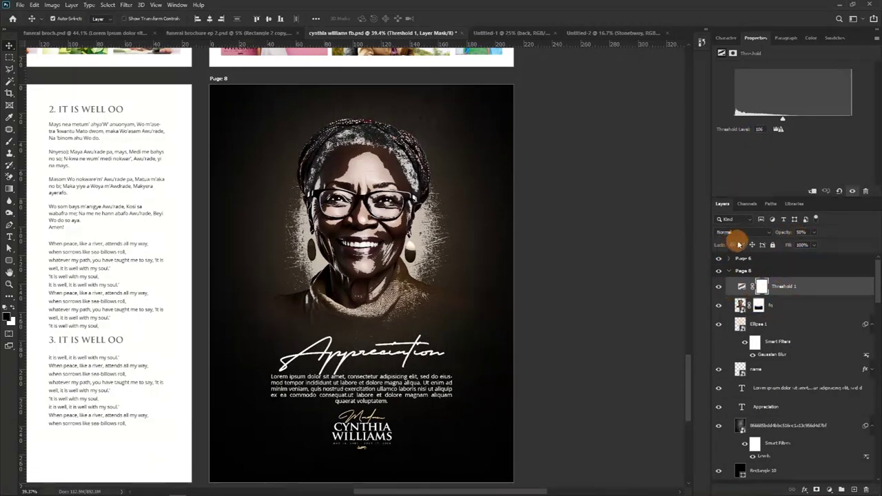
click(741, 285)
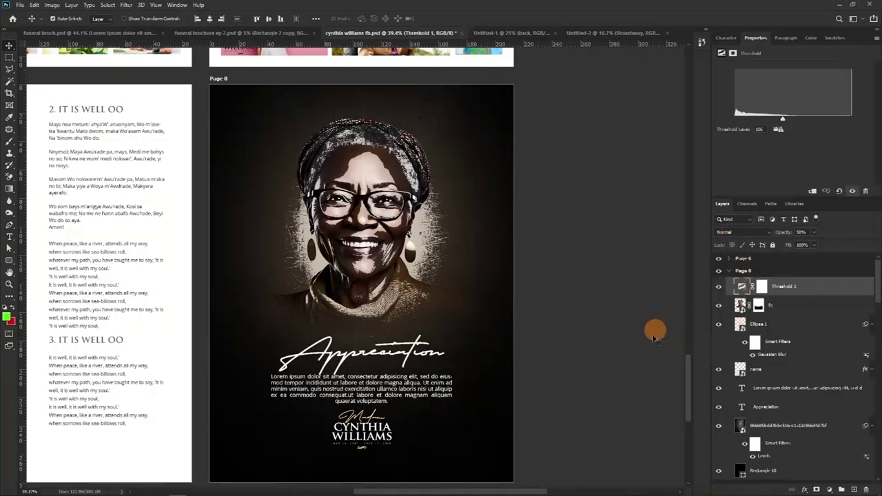
scroll(468, 303, down, 2)
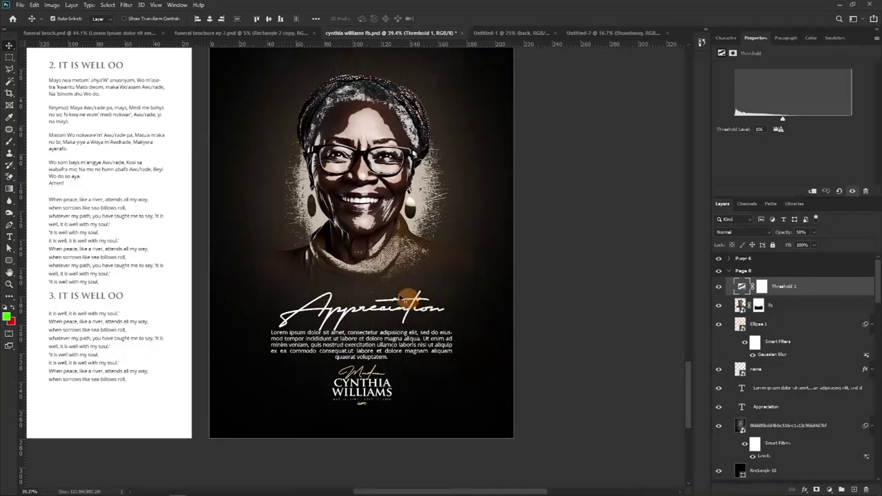
Zoom out across the brochure pages, then switch to funeral brochure ep 2.psd
drag(590, 310, 308, 315)
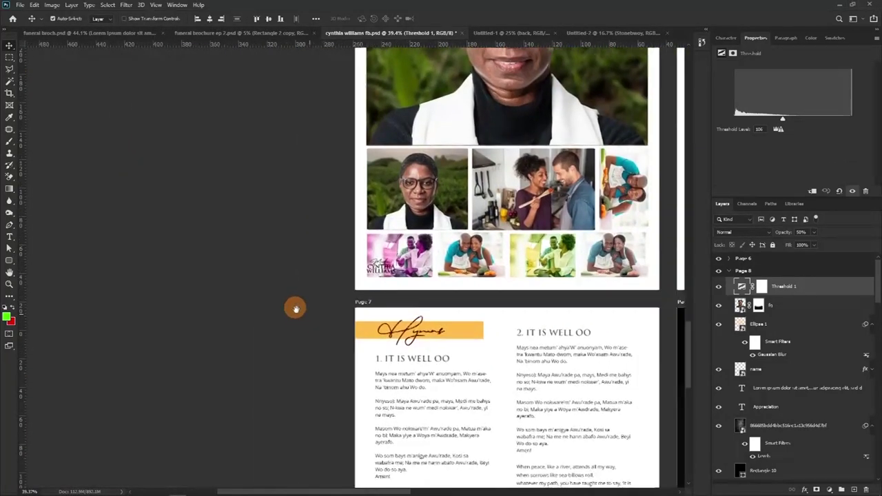
key(ctrl+minus)
key(ctrl+minus)
key(ctrl+minus)
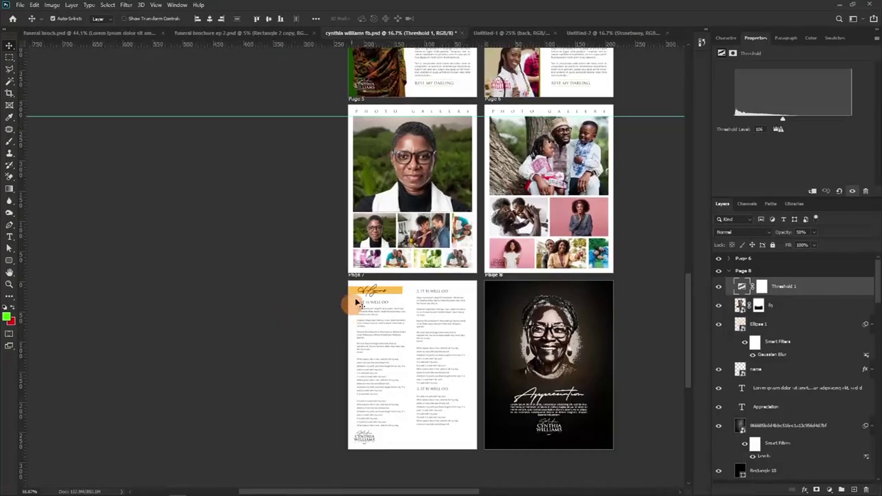
drag(357, 303, 305, 379)
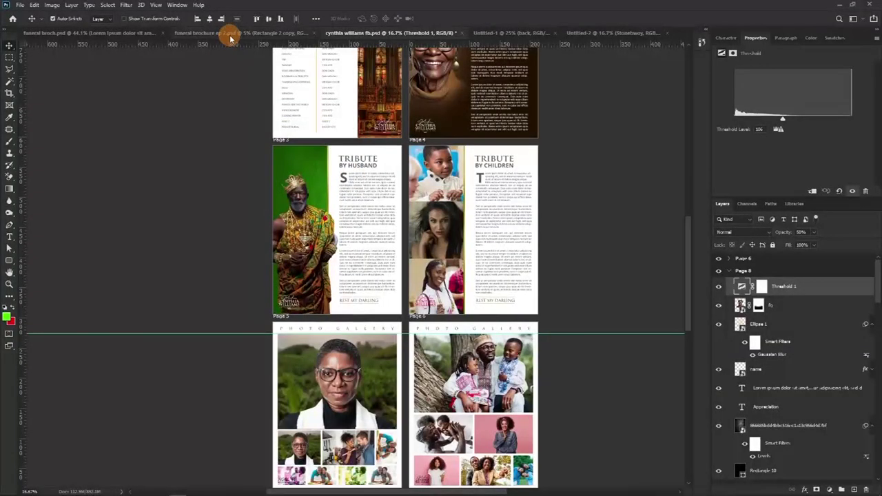
click(228, 34)
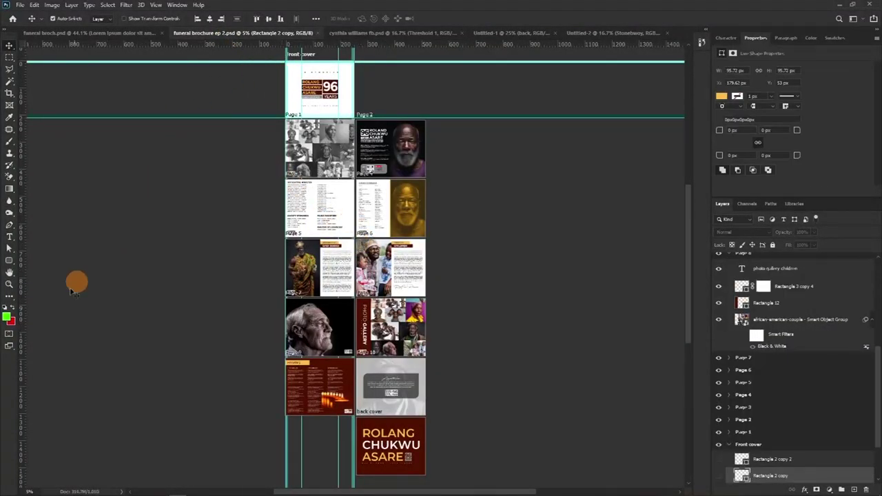
Zoom in on the In Memoriam front cover, then scroll down toward the Page 1 collage
click(9, 283)
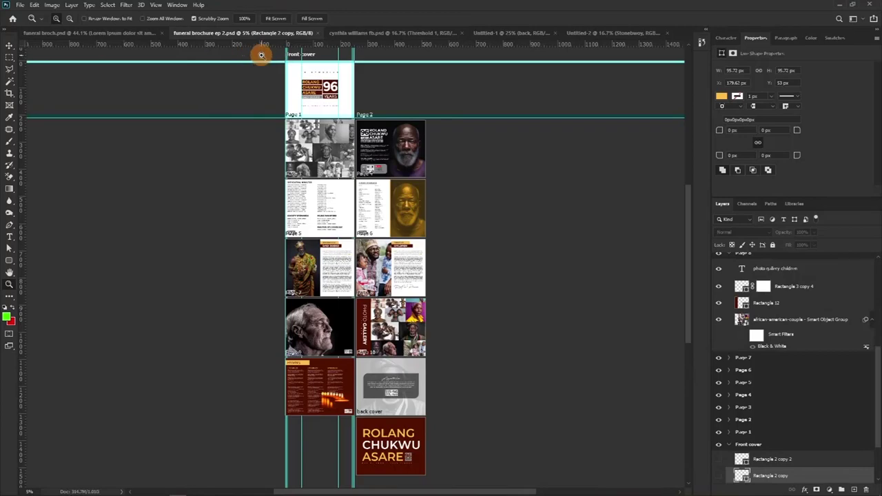
drag(261, 55, 307, 166)
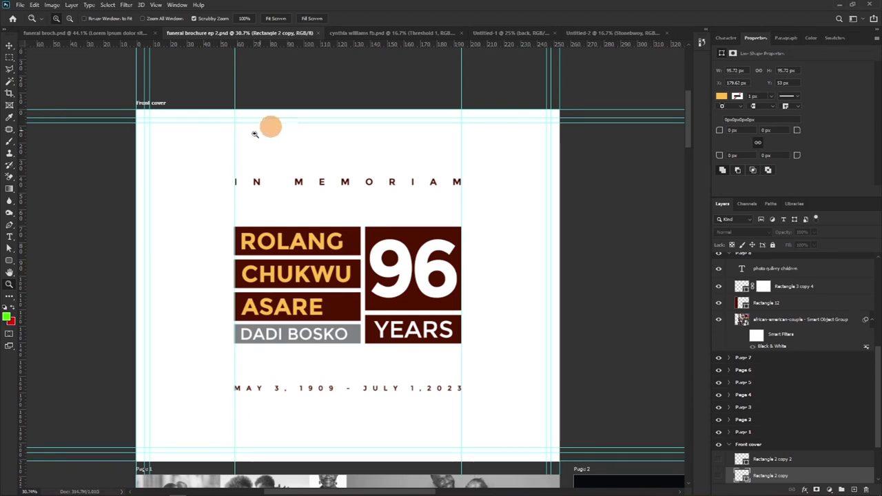
scroll(276, 231, down, 1)
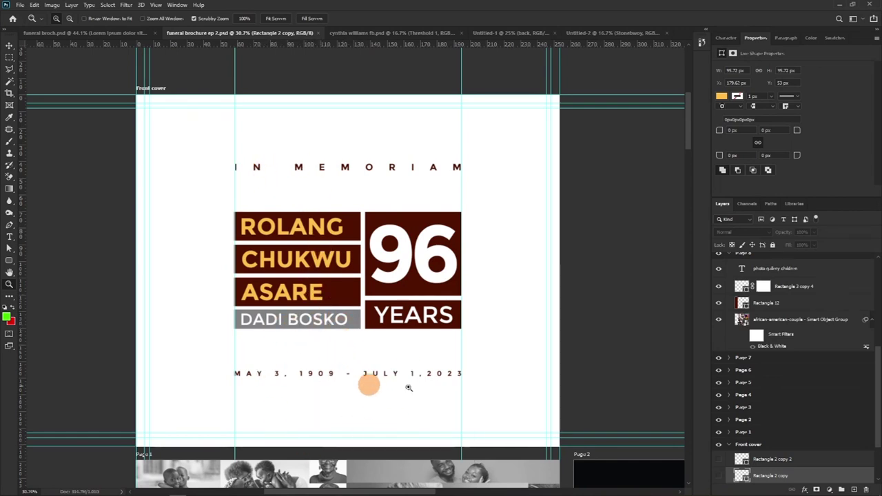
scroll(330, 364, down, 2)
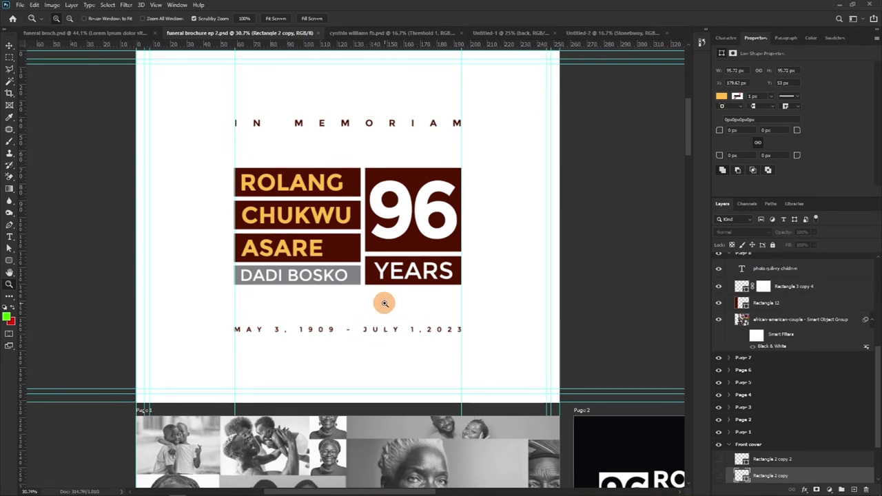
key(v)
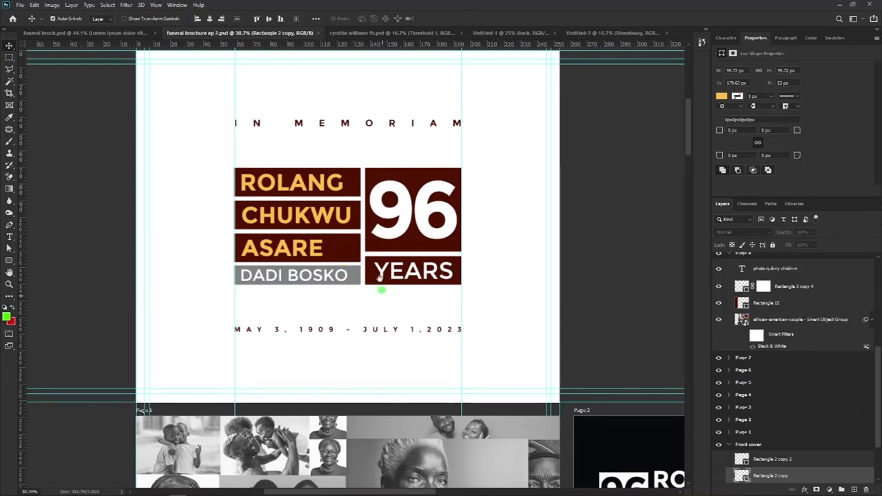
scroll(379, 276, down, 8)
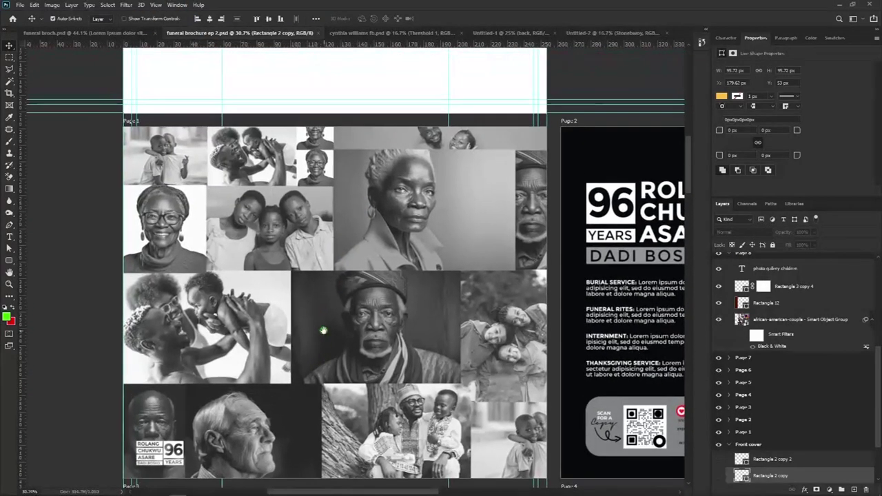
Pan across the Page 1 photo collage and deselect the Rectangle 2 copy shape
drag(323, 331, 310, 329)
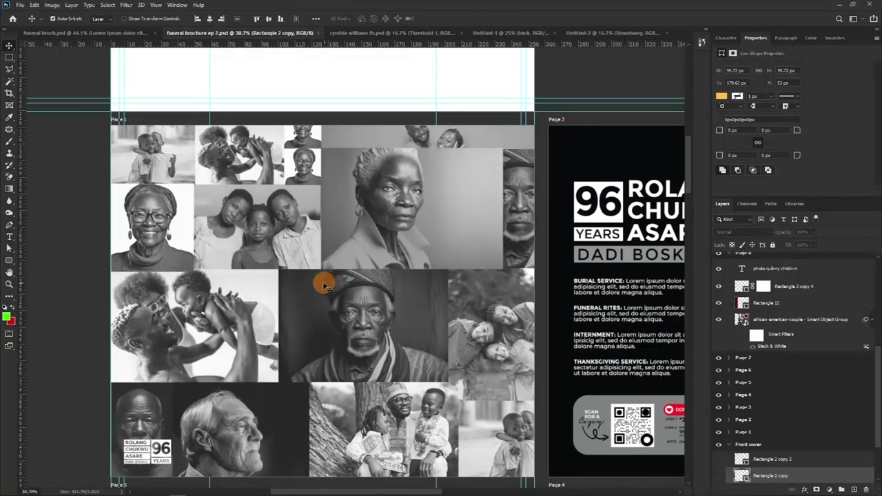
scroll(323, 282, down, 1)
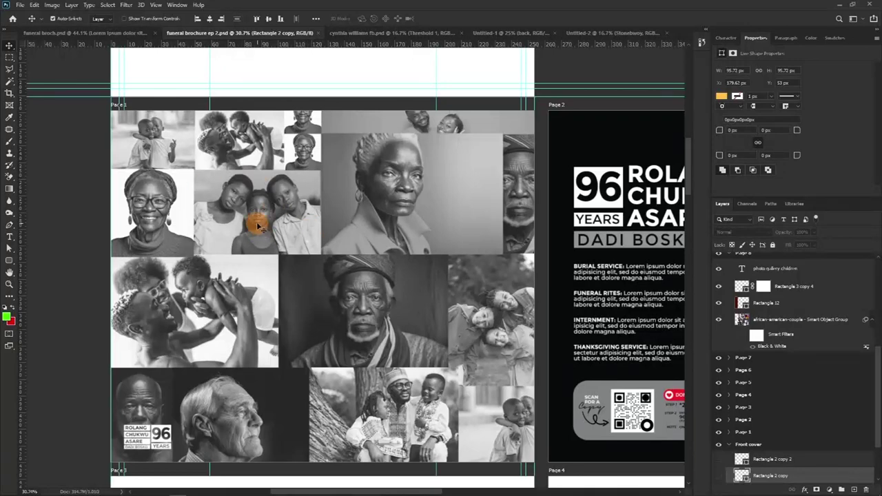
click(252, 199)
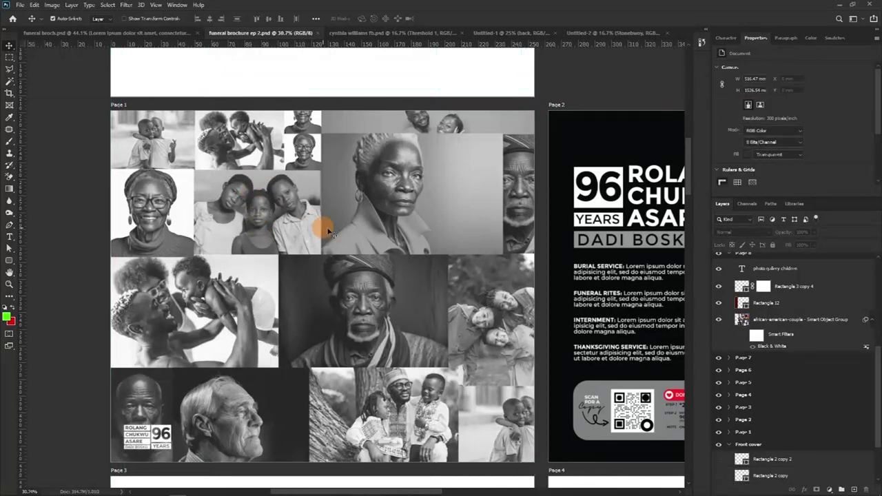
scroll(724, 388, down, 3)
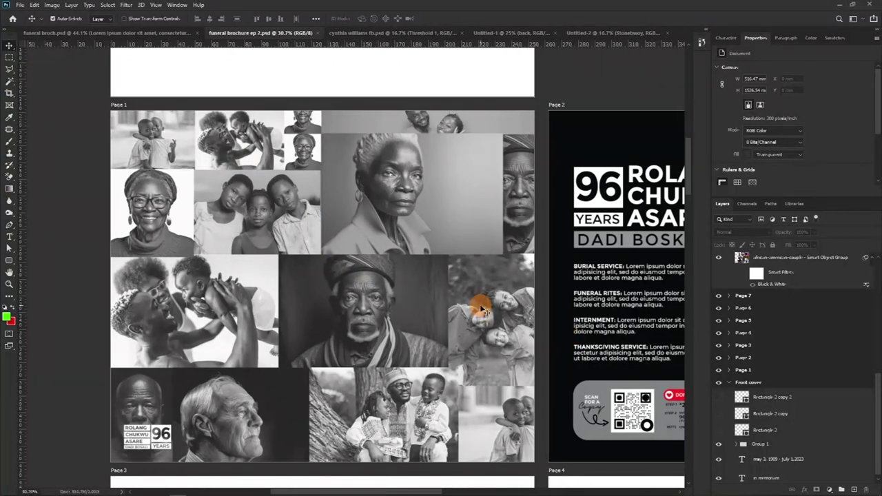
scroll(761, 417, up, 3)
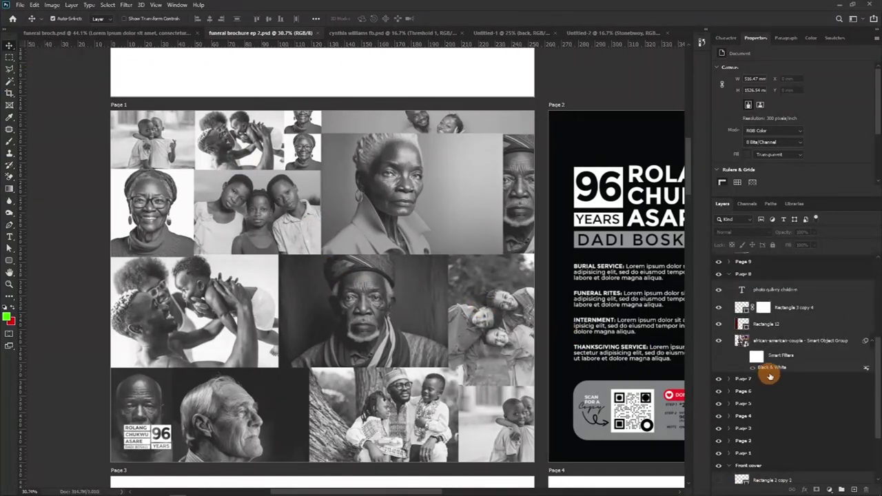
scroll(770, 376, up, 5)
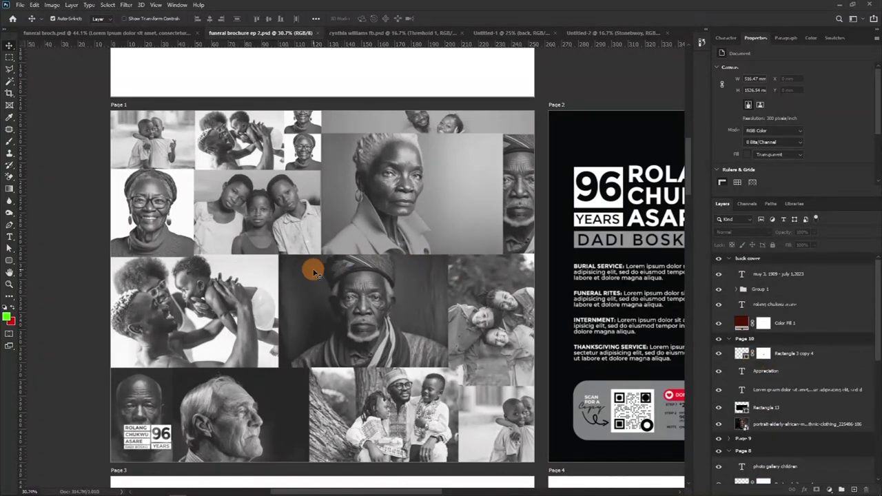
scroll(763, 338, down, 2)
scroll(748, 296, up, 2)
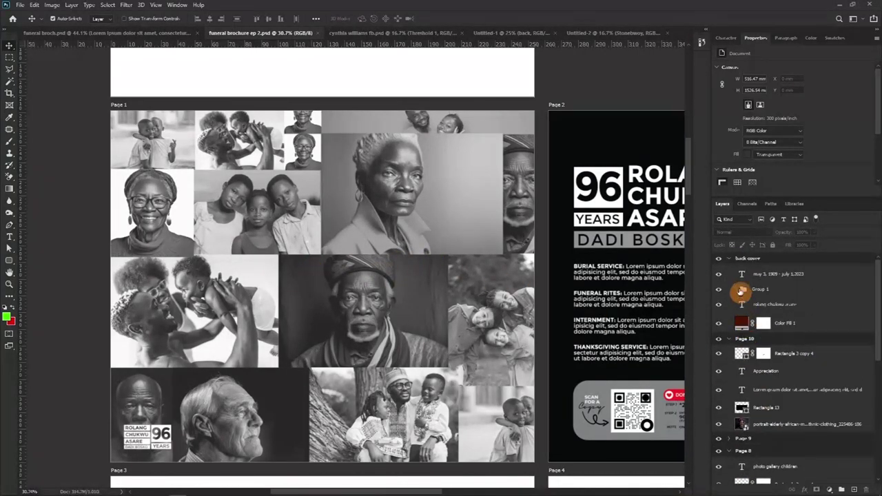
Collapse the back cover, Page 10, Page 8 and Front cover groups, expand Page 1, select Rectangle 3 copy 4
click(729, 259)
click(729, 272)
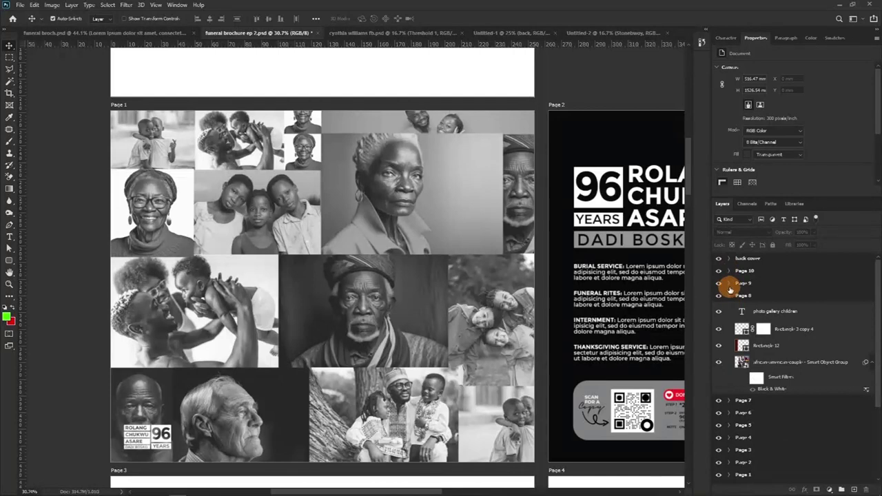
click(729, 296)
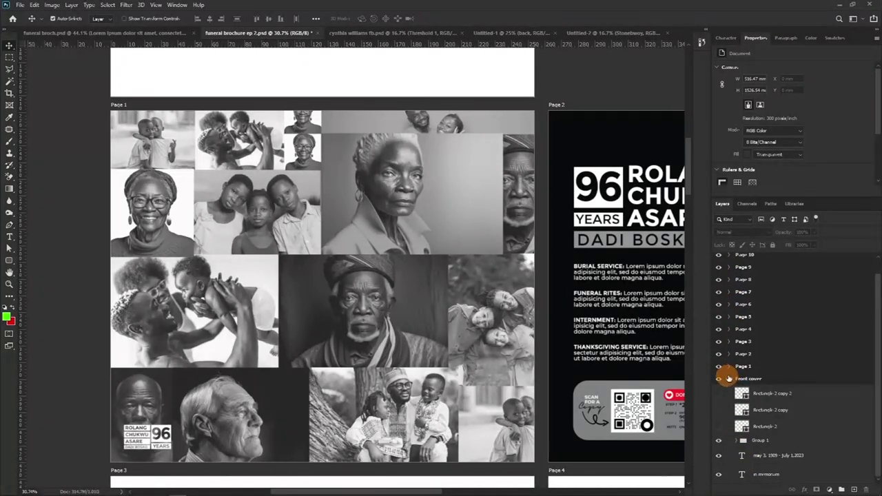
click(731, 380)
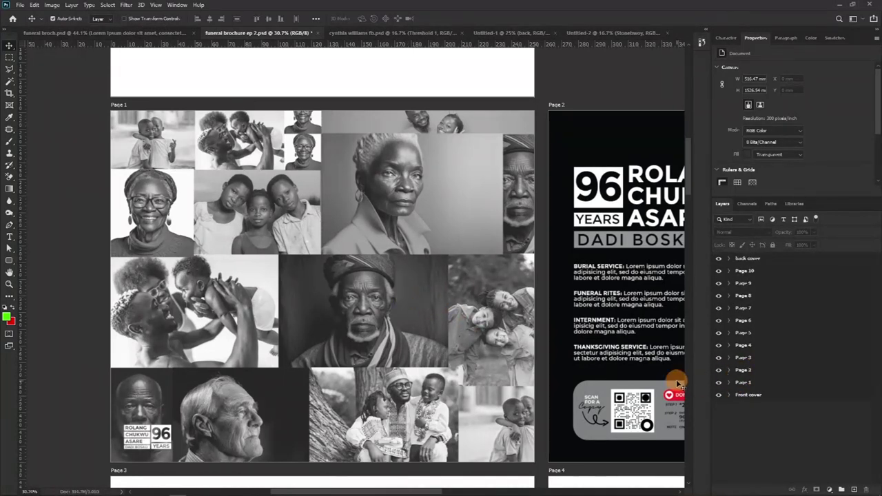
click(729, 382)
scroll(806, 425, down, 1)
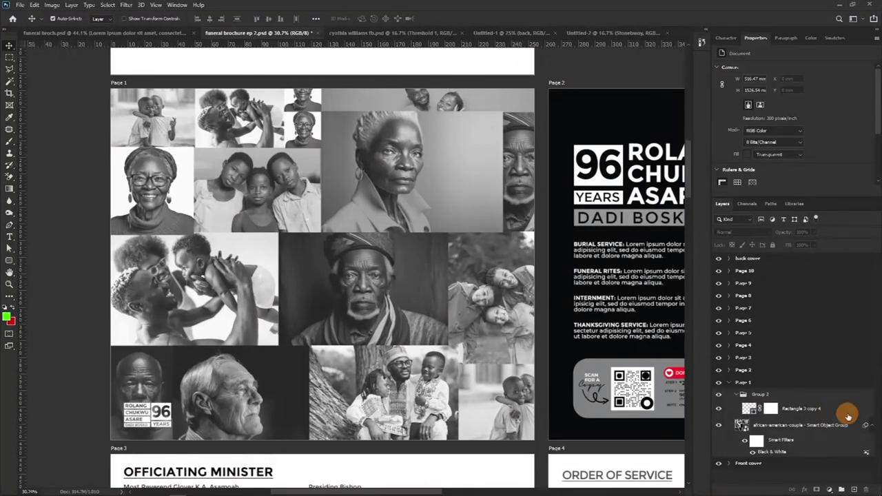
click(849, 412)
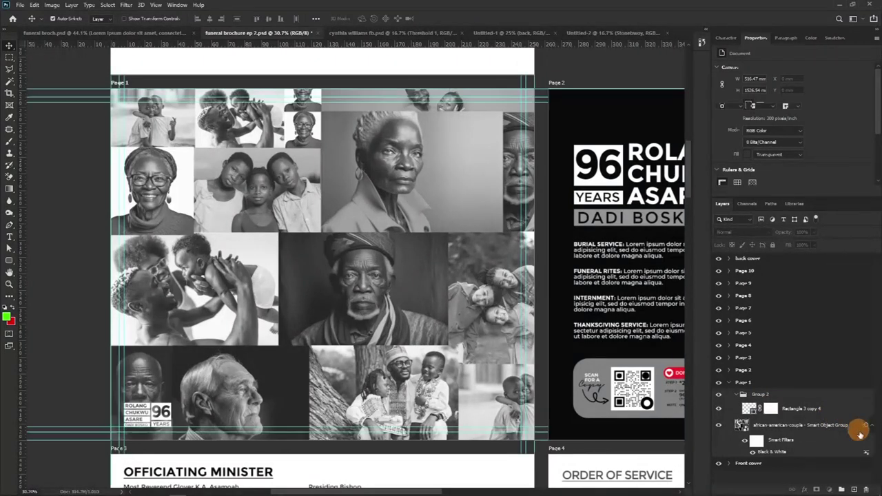
Select the african-american-couple collage smart object on Page 1 and choose Convert to Layers
click(378, 304)
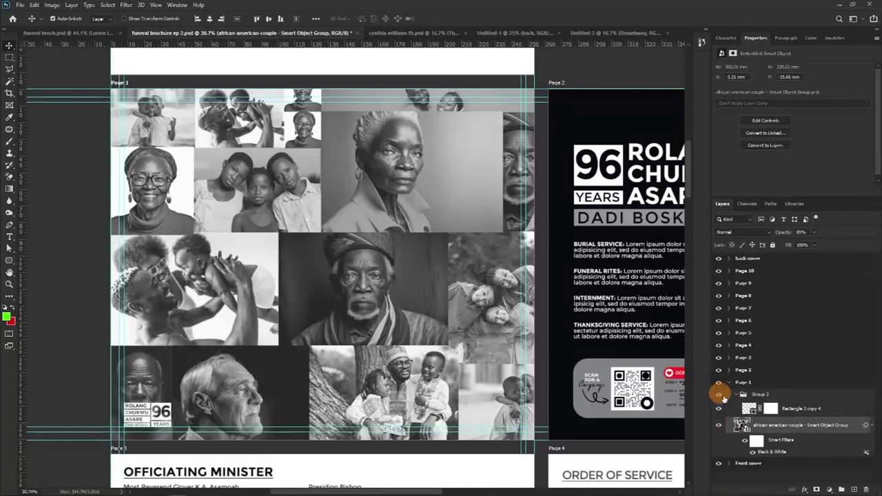
click(729, 384)
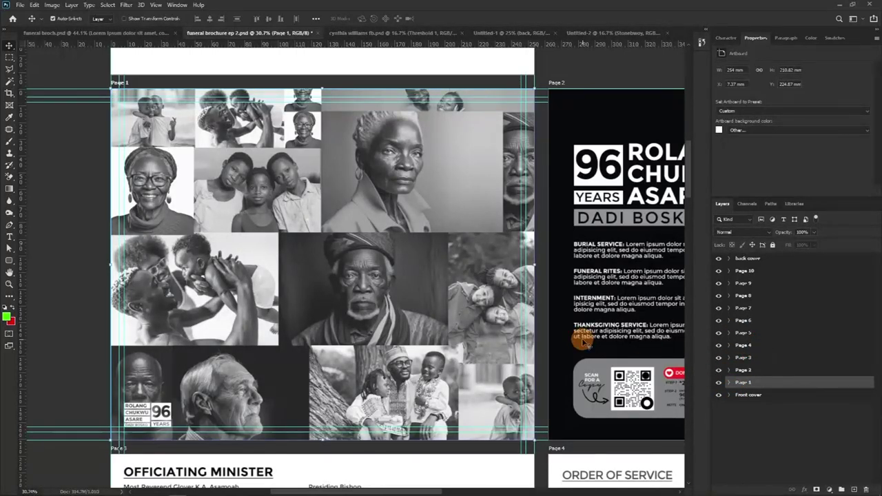
click(750, 345)
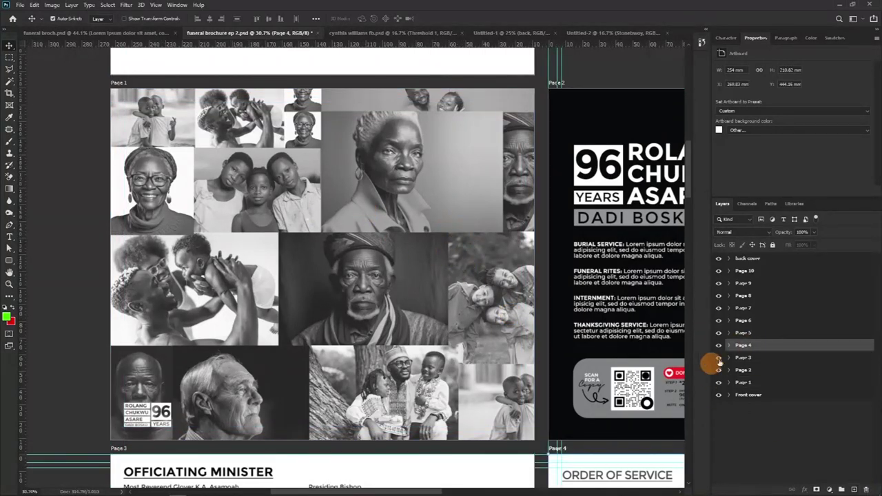
click(327, 201)
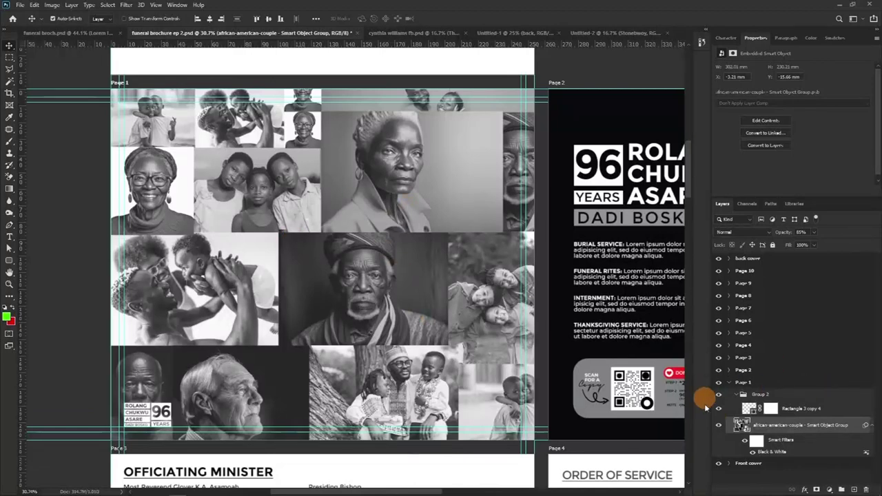
right_click(768, 430)
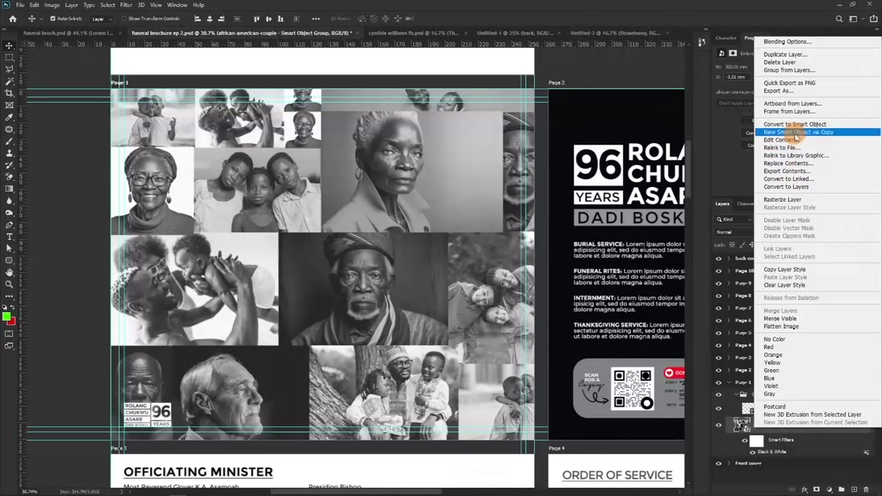
click(790, 191)
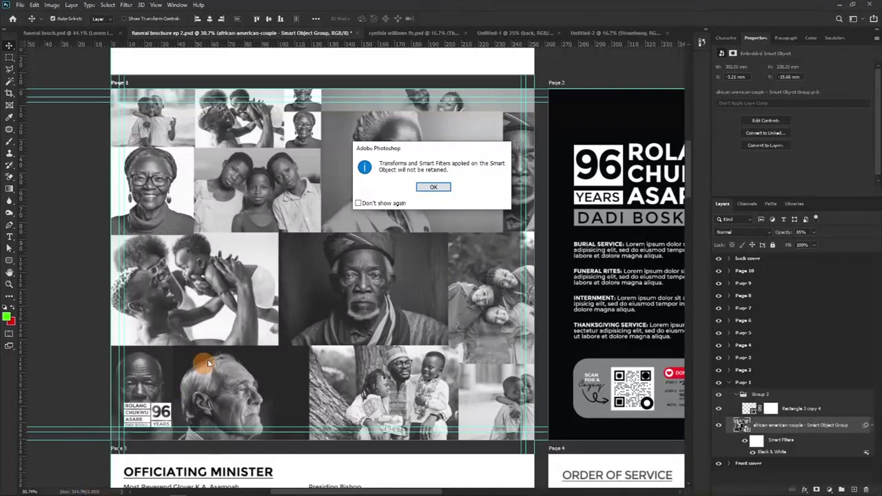
Accept the smart-filter warning so the collage splits into full-colour layers
click(438, 188)
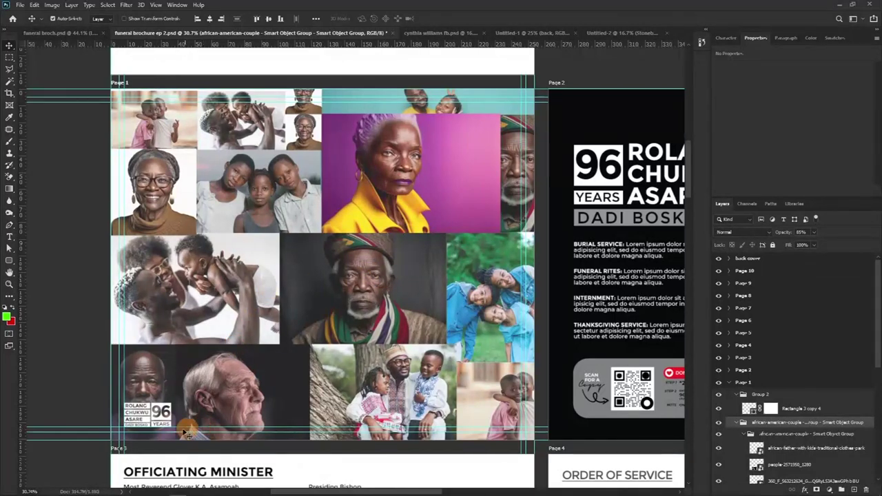
scroll(186, 433, down, 3)
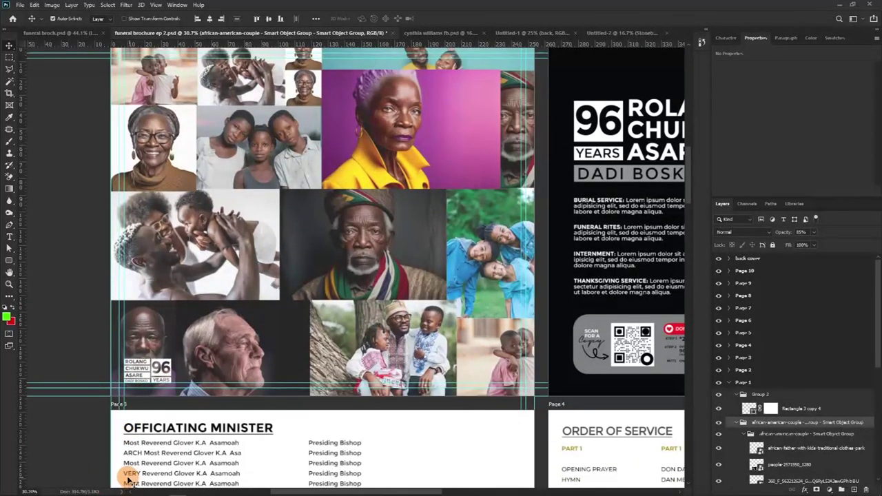
Expand the converted collage group to list its photo layers
mouse_move(52, 491)
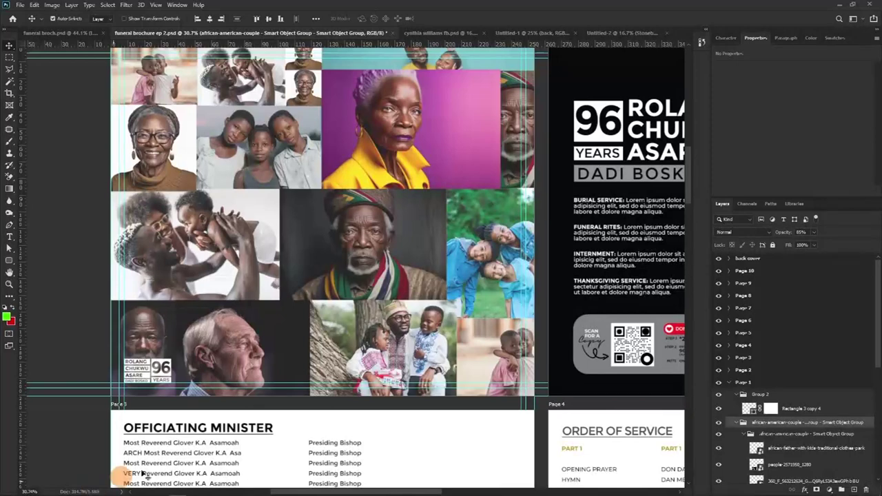
scroll(256, 354, up, 2)
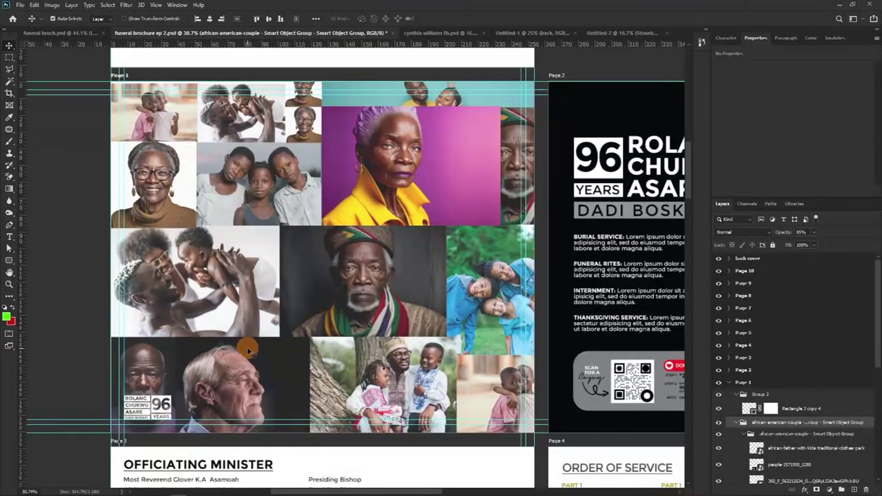
scroll(737, 386, down, 2)
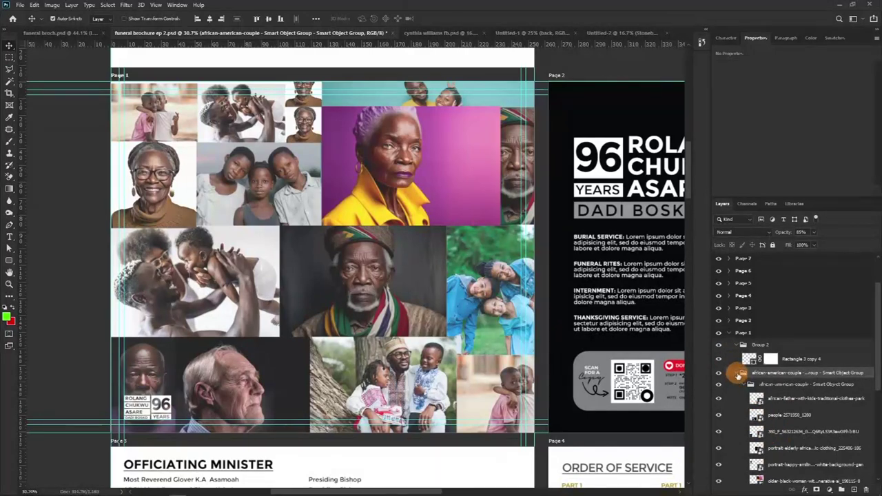
click(738, 374)
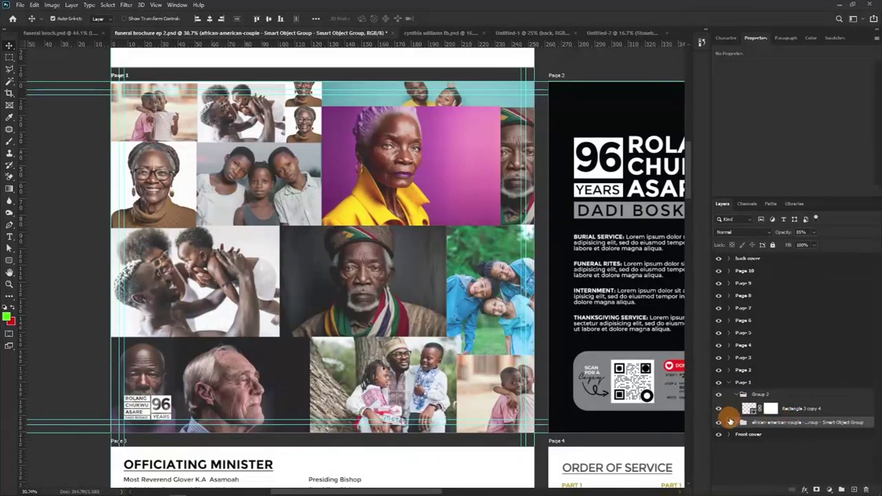
click(737, 421)
scroll(771, 427, down, 5)
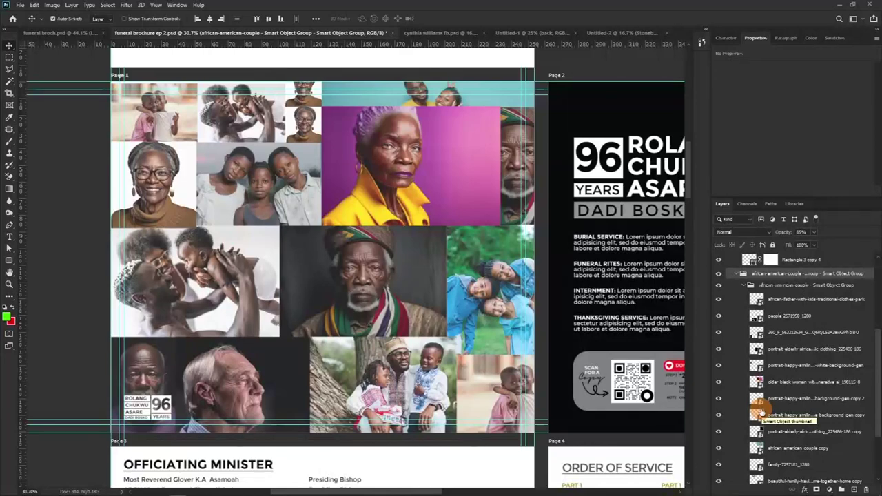
Toggle the white-haired man photo's visibility, then undo back to the black-and-white smart object
click(719, 315)
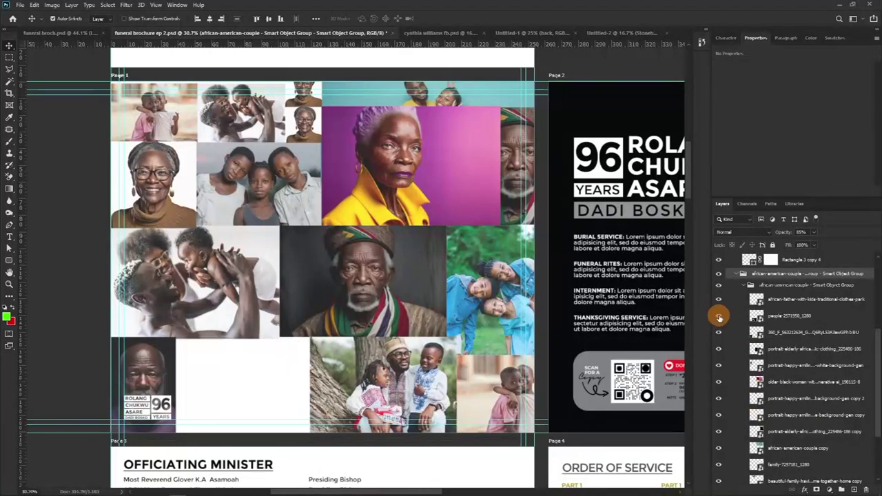
click(719, 315)
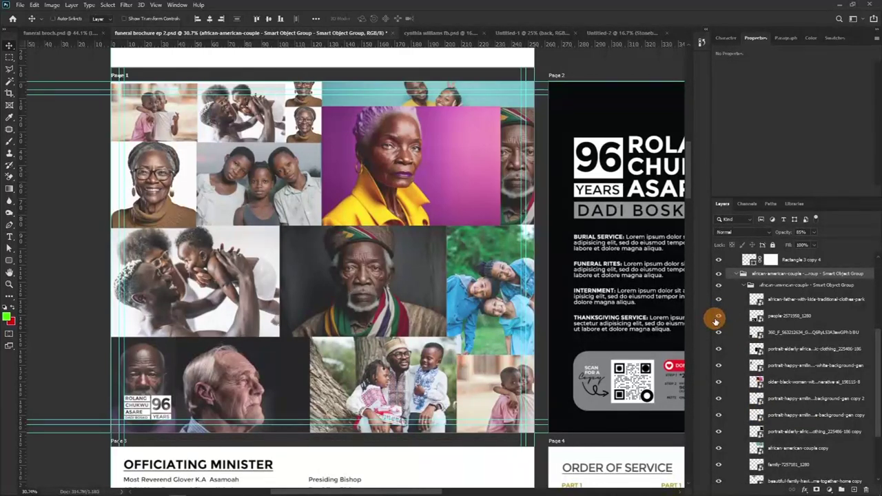
click(719, 315)
click(718, 316)
key(ctrl+z)
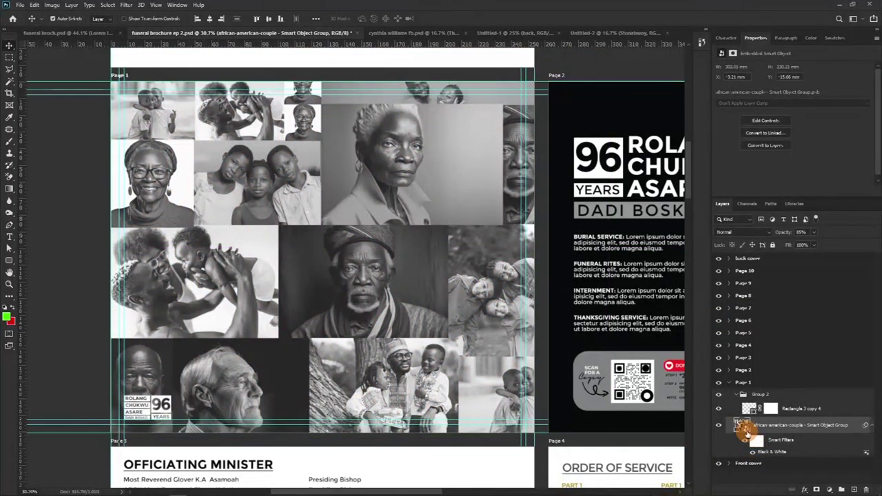
Open the collage's .psb source to check it, close it, and pan to Page 2
double_click(744, 429)
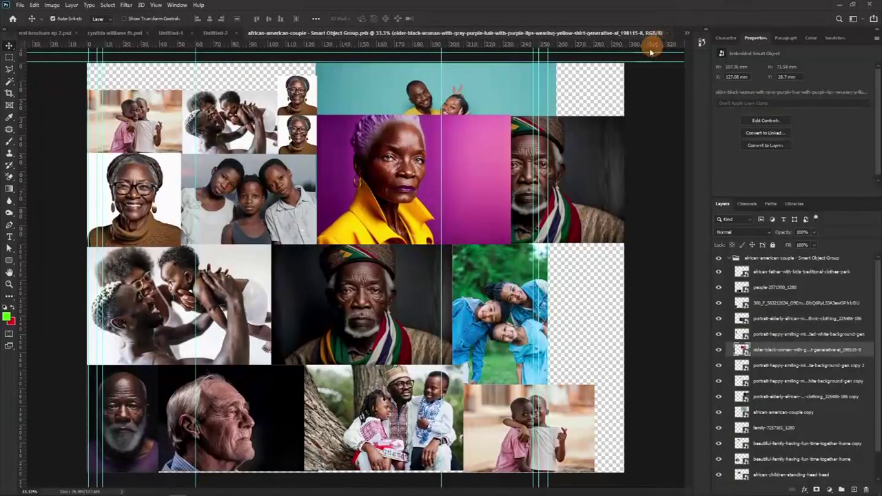
click(664, 33)
drag(489, 173, 220, 151)
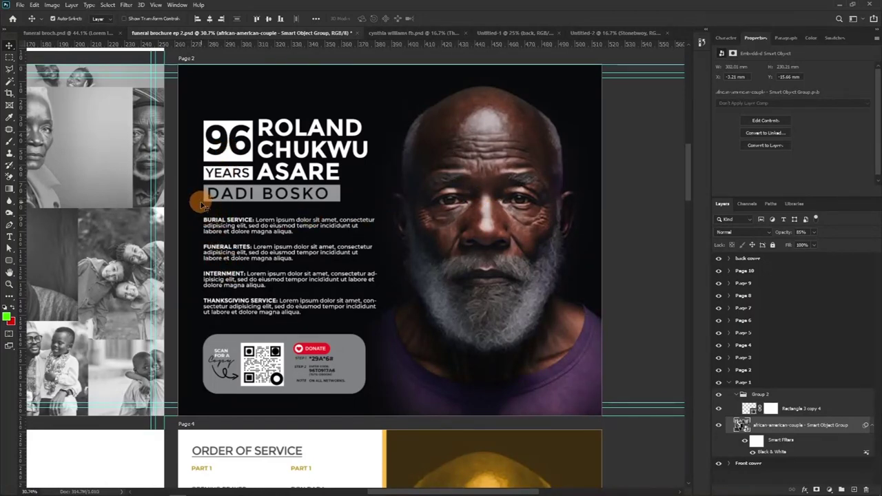
key(z)
drag(232, 207, 249, 213)
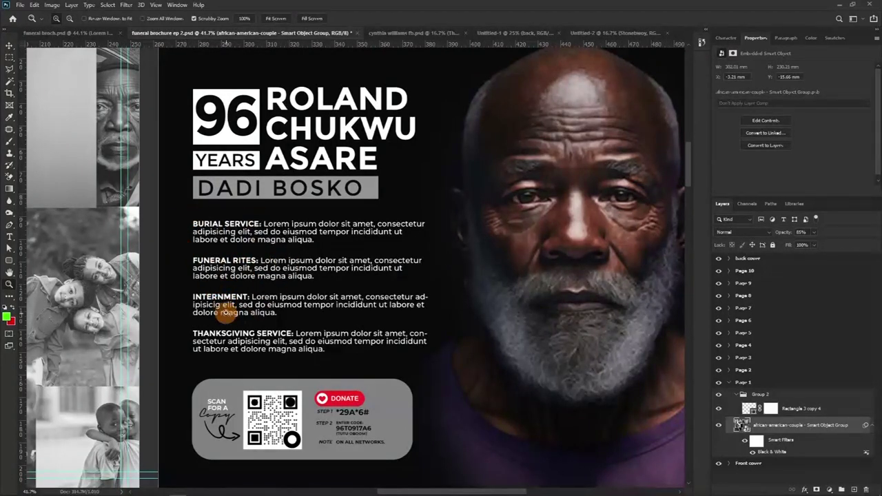
scroll(200, 335, down, 2)
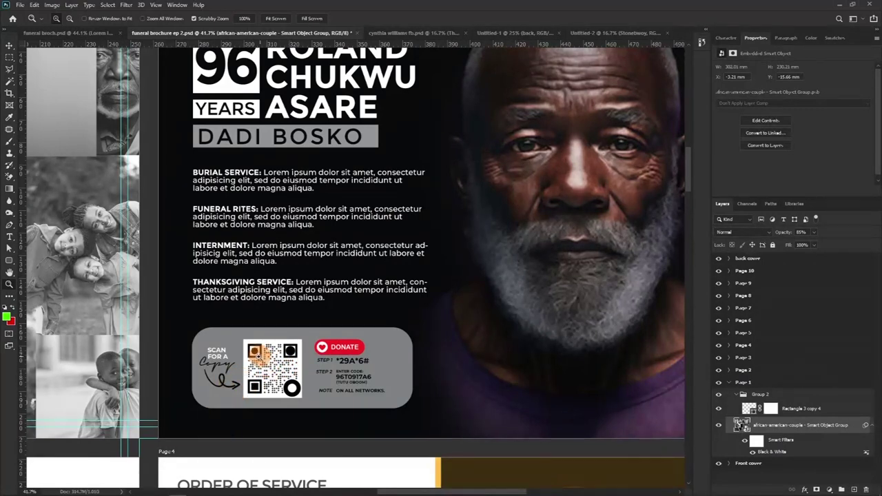
scroll(262, 373, down, 1)
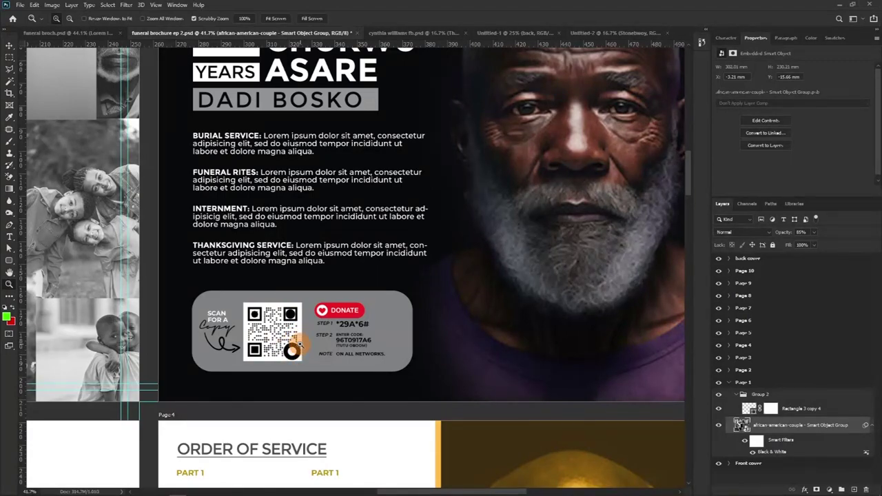
scroll(276, 380, up, 5)
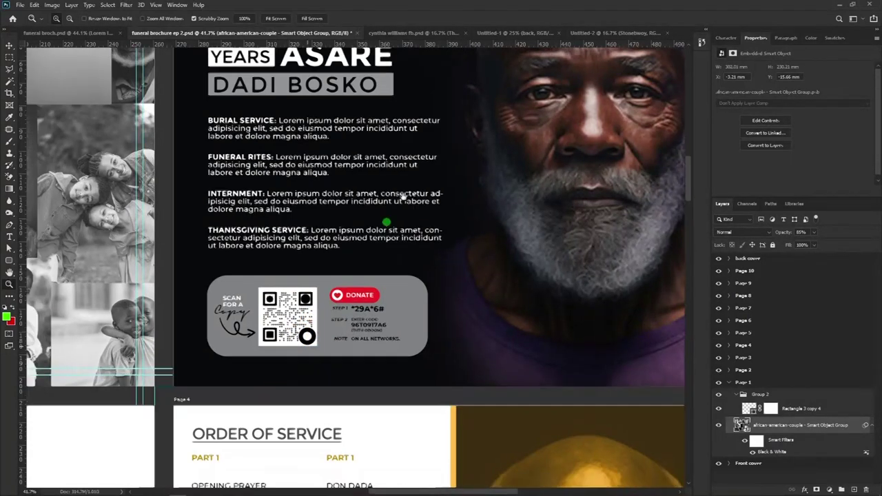
scroll(382, 374, up, 4)
scroll(382, 374, left, 4)
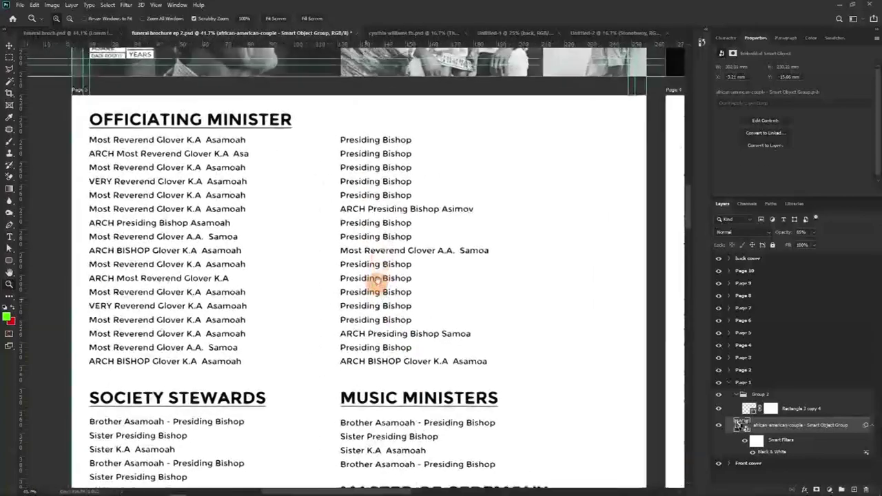
Pan and scroll the canvas until Page 4's Order of Service and gold-toned portrait are centred
scroll(265, 199, down, 3)
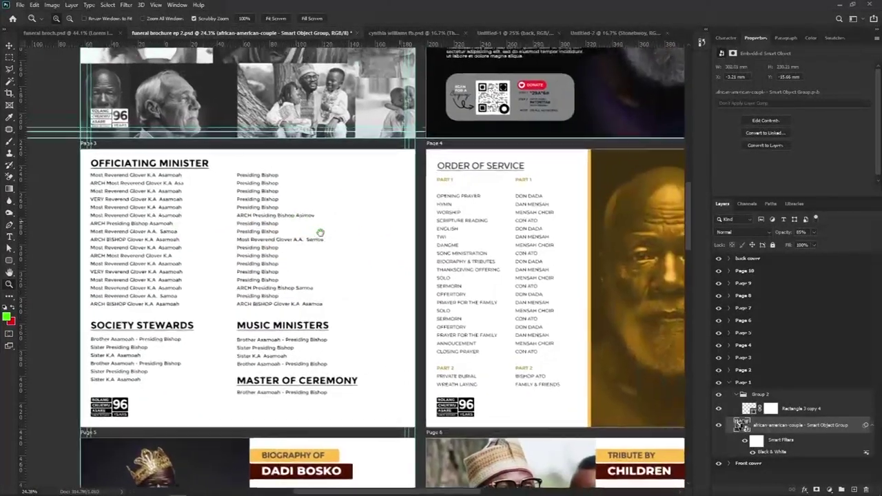
drag(407, 226, 319, 187)
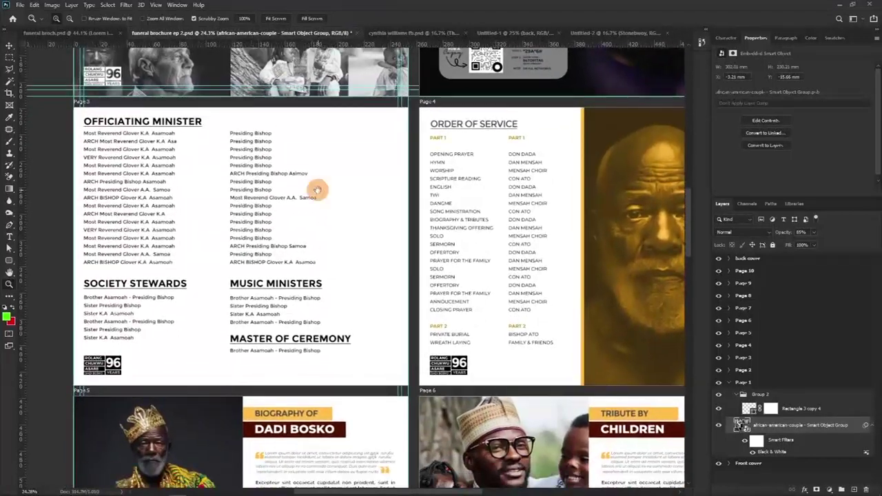
drag(211, 211, 221, 194)
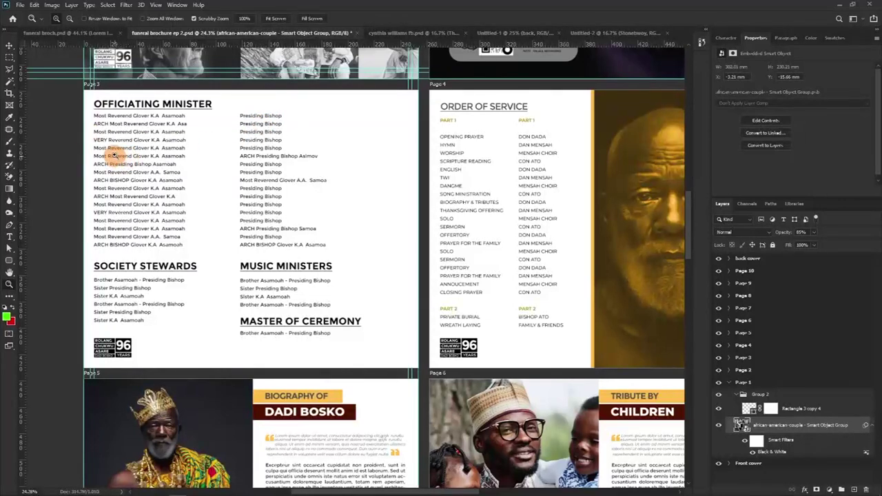
scroll(248, 231, down, 1)
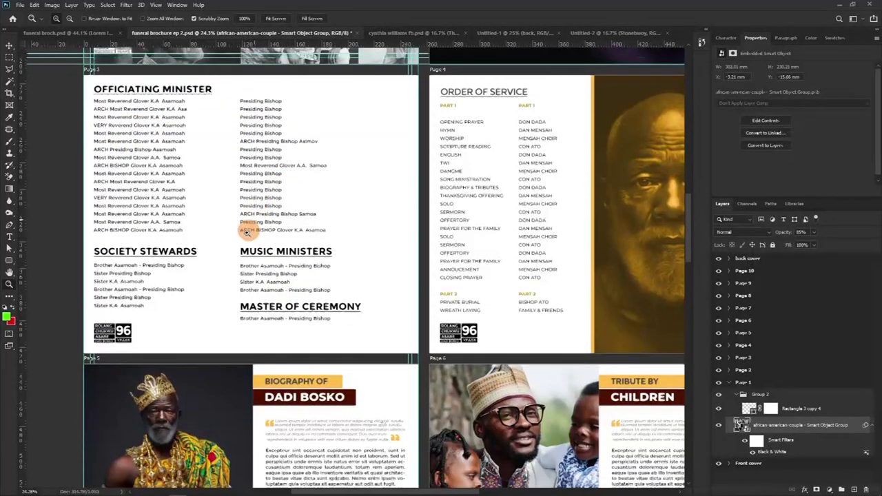
scroll(246, 232, down, 1)
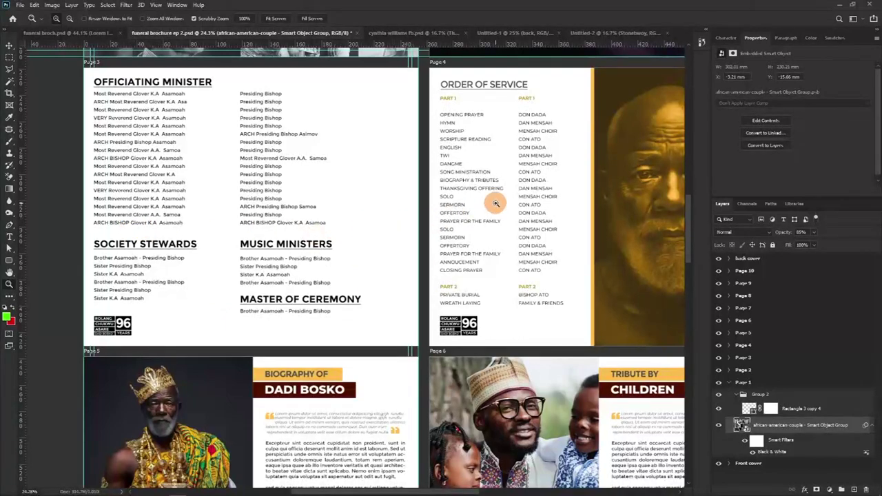
scroll(489, 197, up, 2)
scroll(482, 197, right, 4)
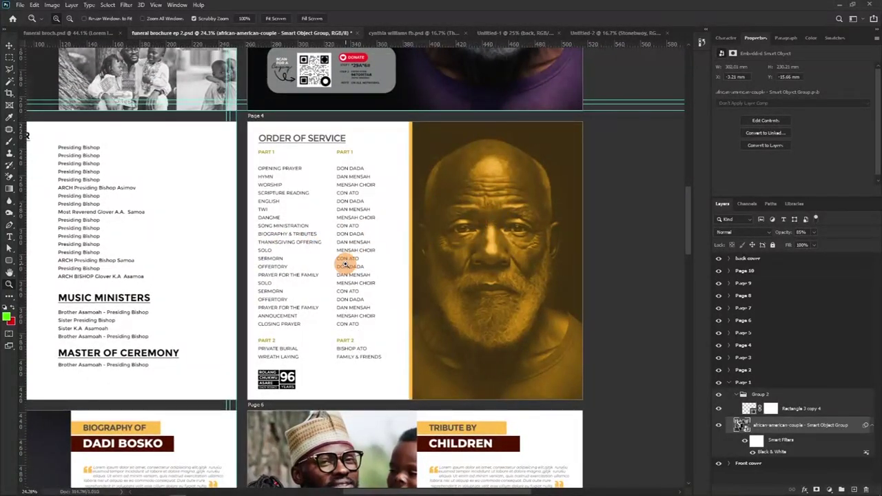
key(v)
click(484, 243)
drag(814, 414, 817, 408)
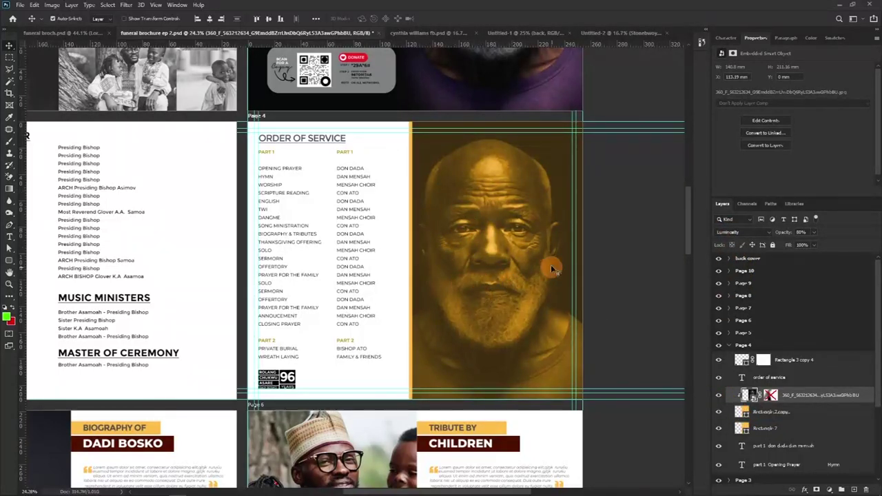
click(718, 396)
click(718, 396)
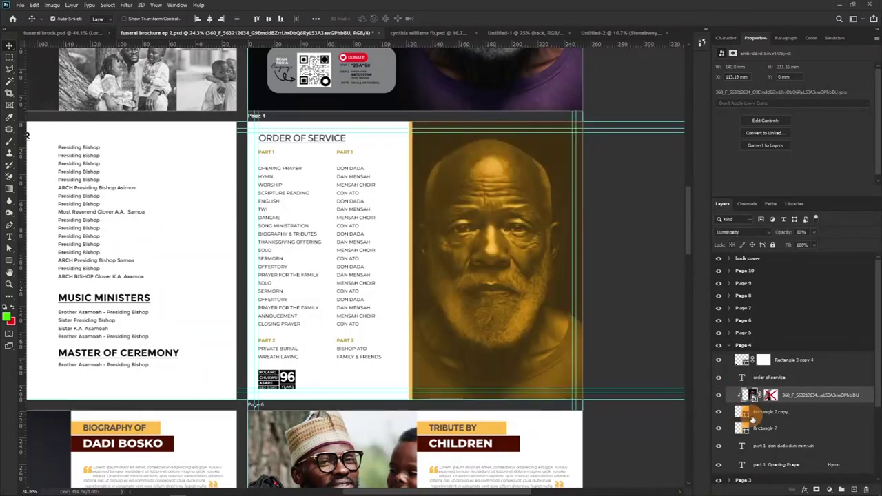
double_click(741, 411)
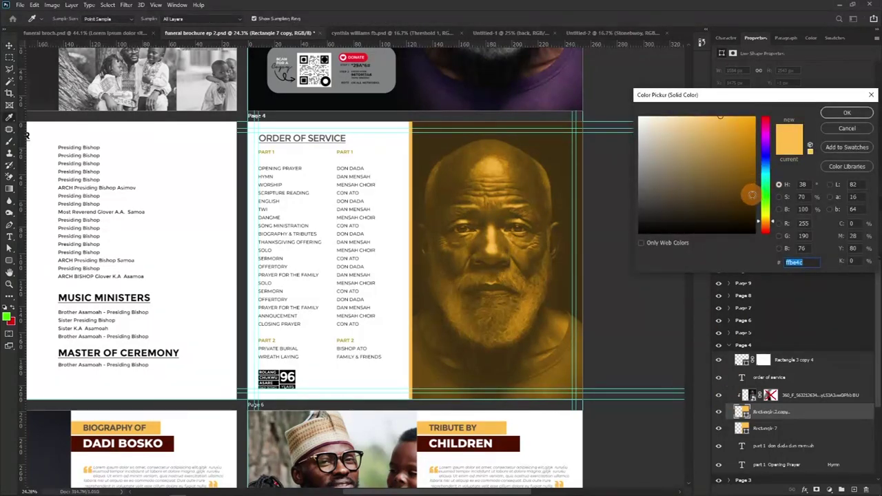
click(752, 195)
click(765, 192)
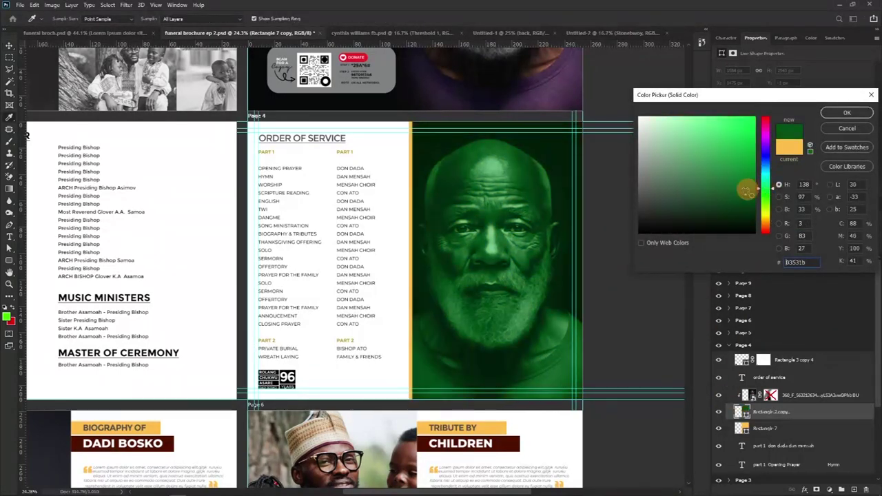
mouse_move(749, 189)
mouse_down()
mouse_move(727, 191)
mouse_move(726, 163)
mouse_up()
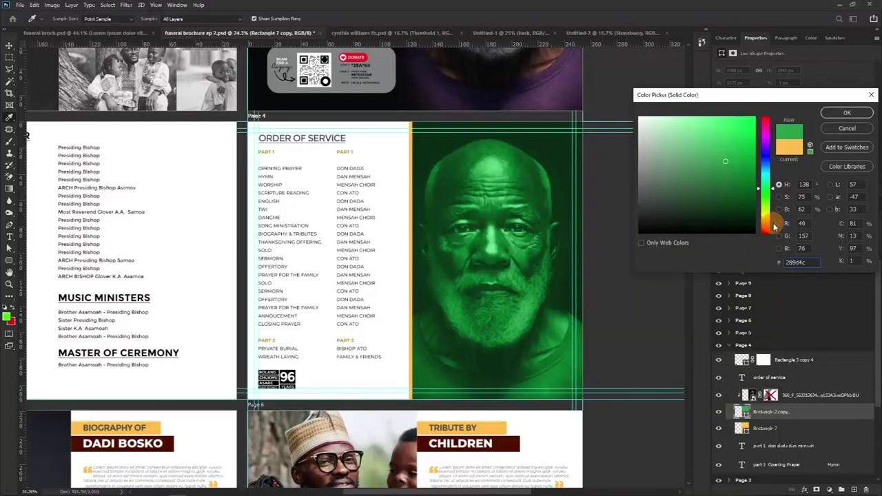
click(766, 225)
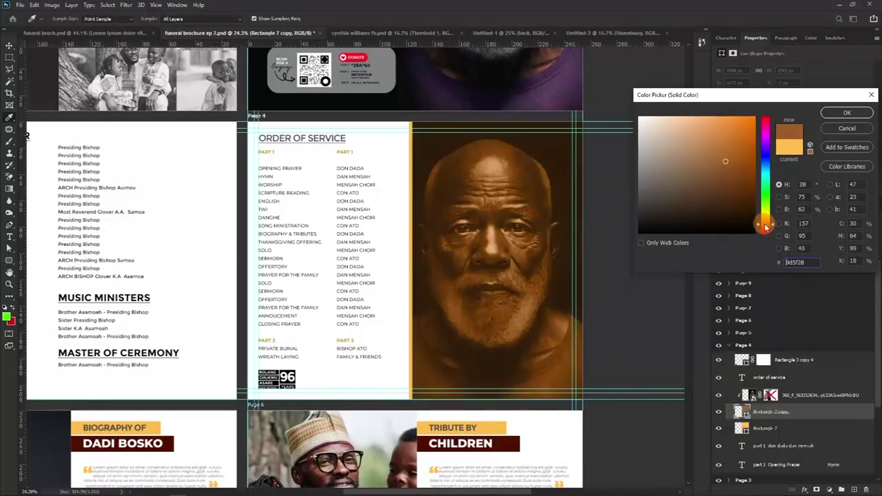
click(847, 128)
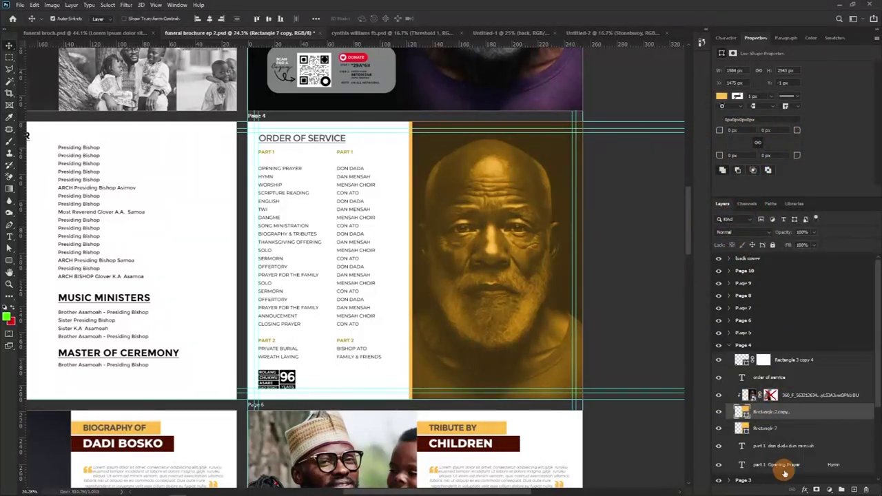
click(797, 395)
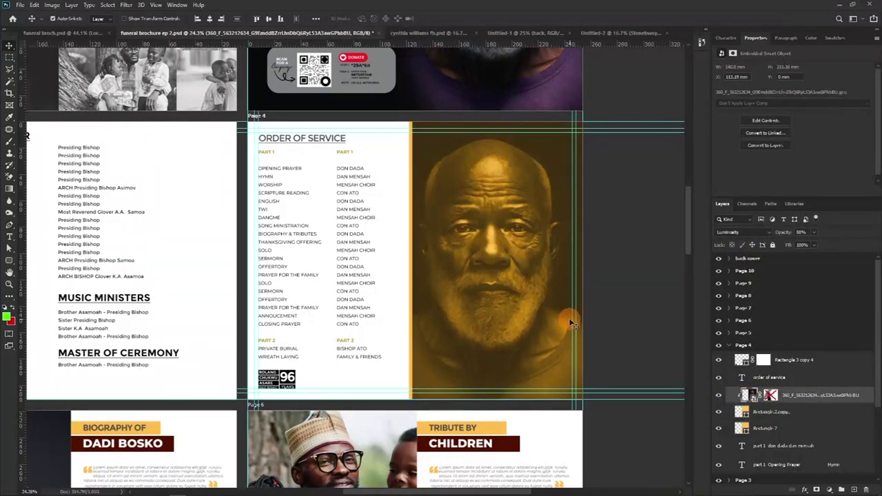
Pan from the front cover down to page 5 and select the biography photo's Layer 1 copy
drag(317, 265, 430, 251)
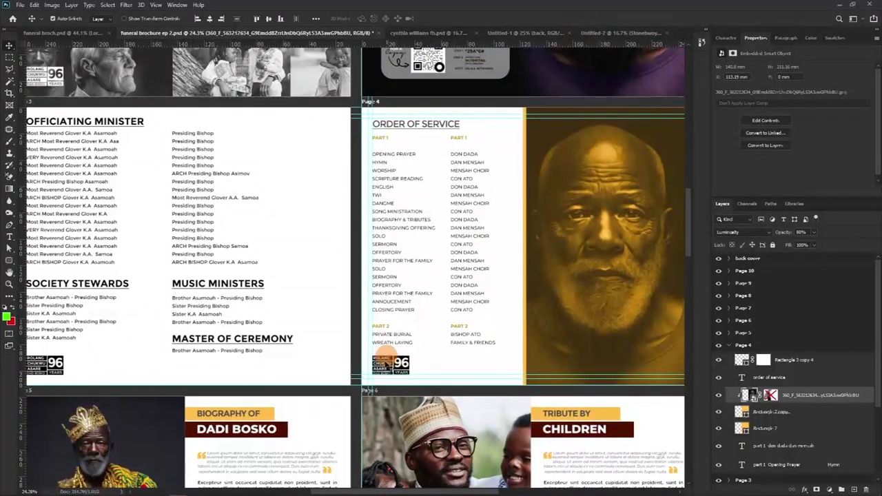
drag(322, 149, 241, 192)
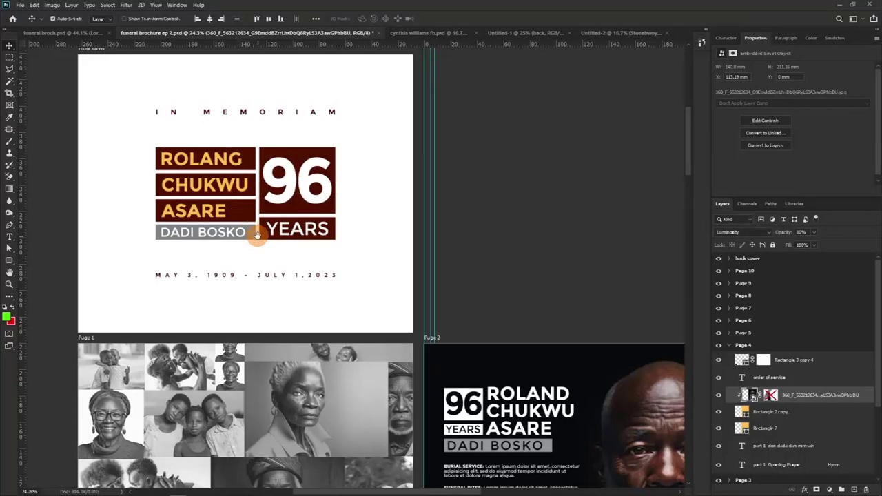
scroll(281, 265, down, 10)
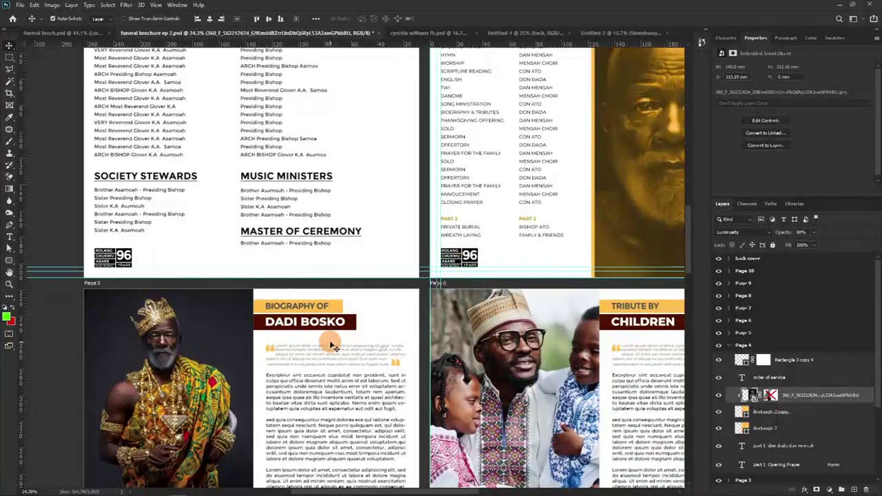
scroll(326, 348, down, 5)
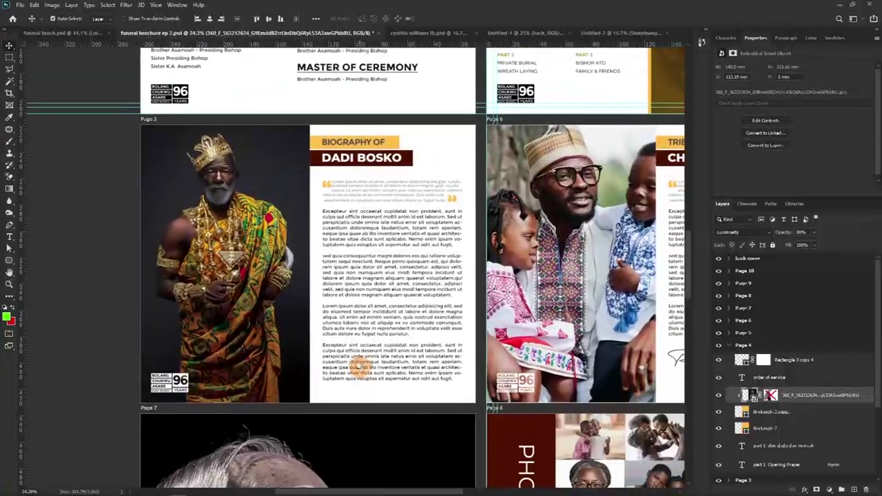
click(236, 259)
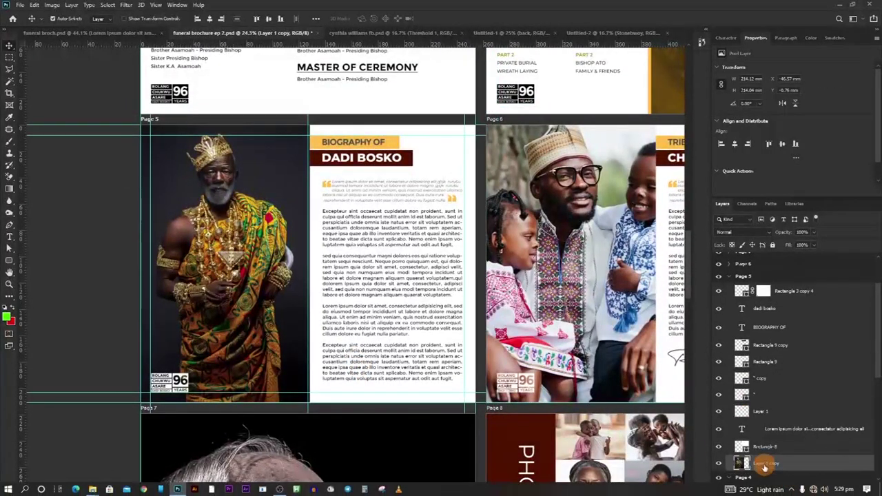
Zoom in closely on the page 5 biography paragraphs
scroll(315, 278, down, 1)
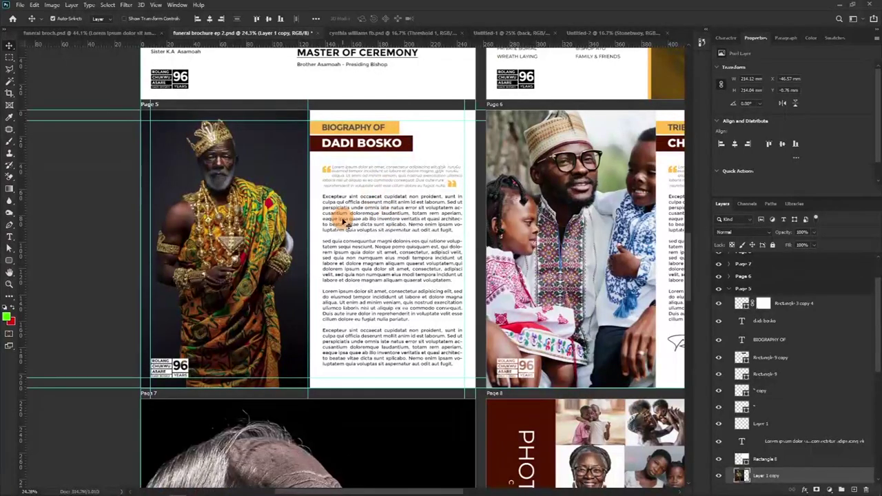
key(z)
drag(356, 186, 395, 196)
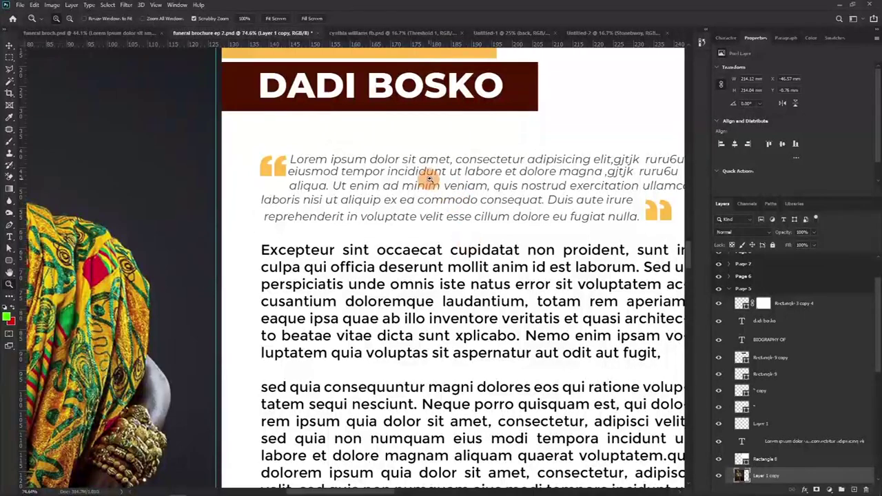
scroll(396, 155, up, 2)
scroll(403, 149, down, 1)
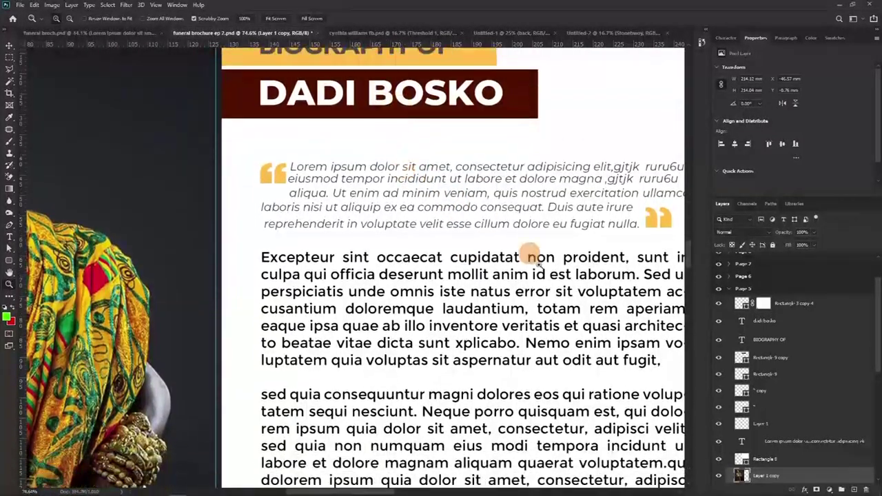
scroll(524, 310, down, 4)
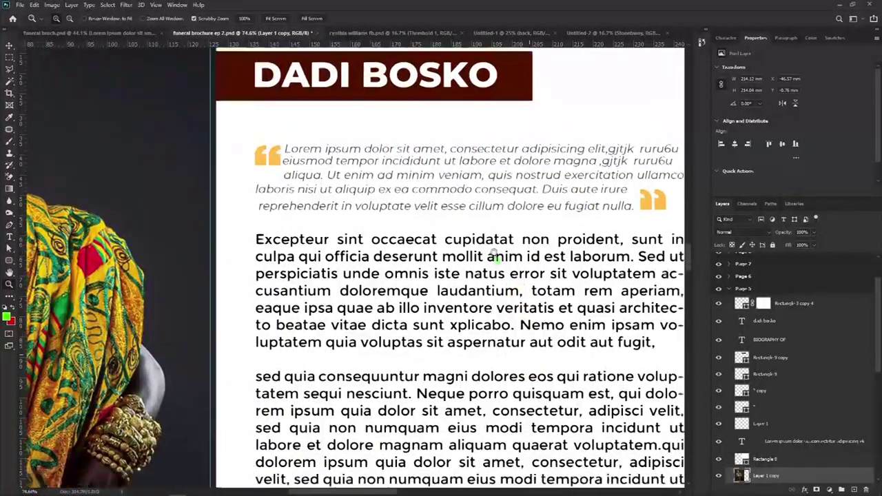
scroll(482, 234, right, 1)
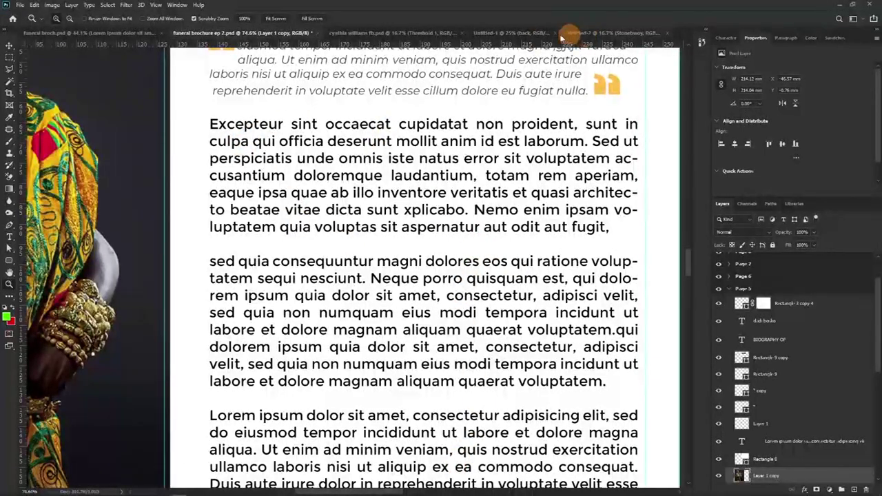
Compare the biography portrait in the other funeral brochure, then return to funeral brochure ep 2
click(393, 33)
scroll(456, 112, up, 3)
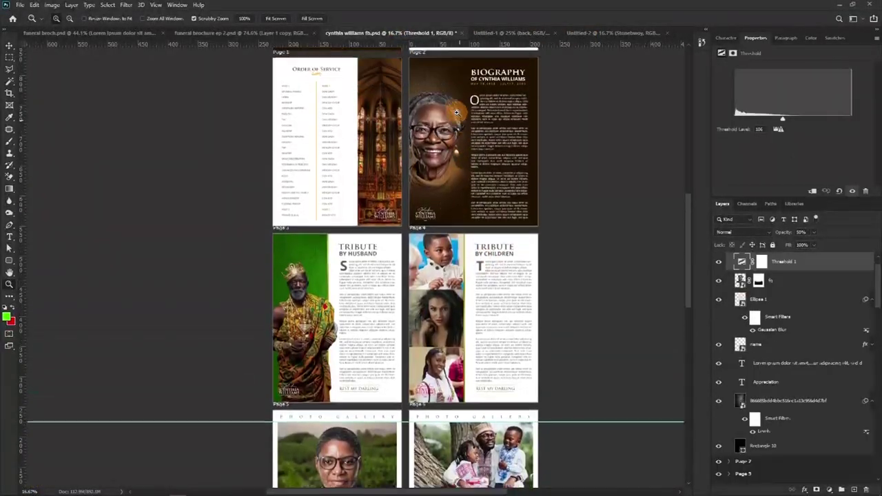
scroll(456, 112, up, 1)
drag(456, 126, 506, 204)
click(253, 35)
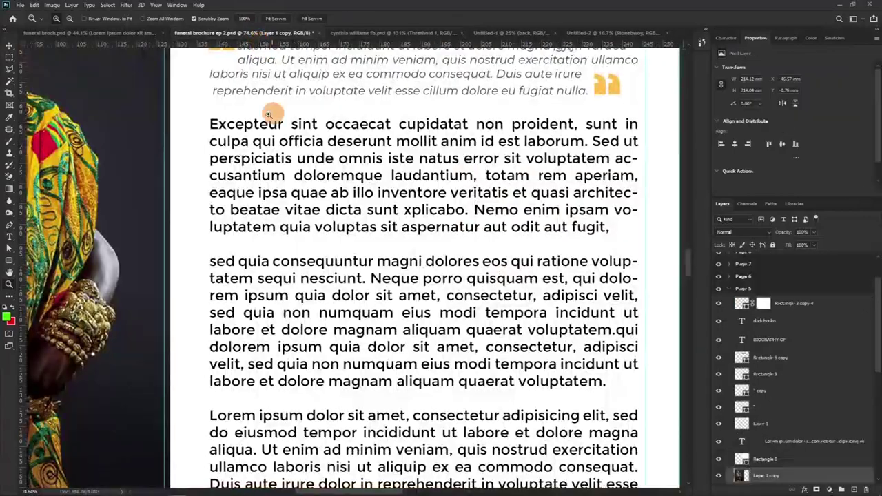
scroll(557, 262, down, 5)
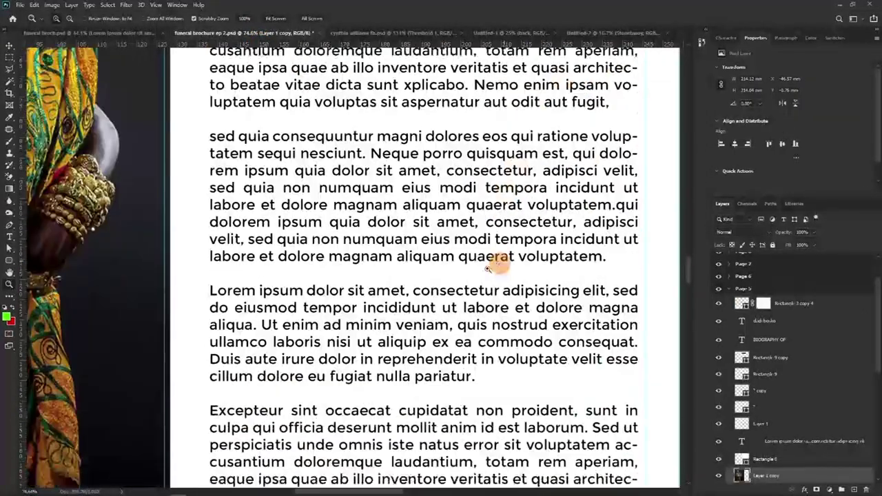
scroll(445, 271, down, 1)
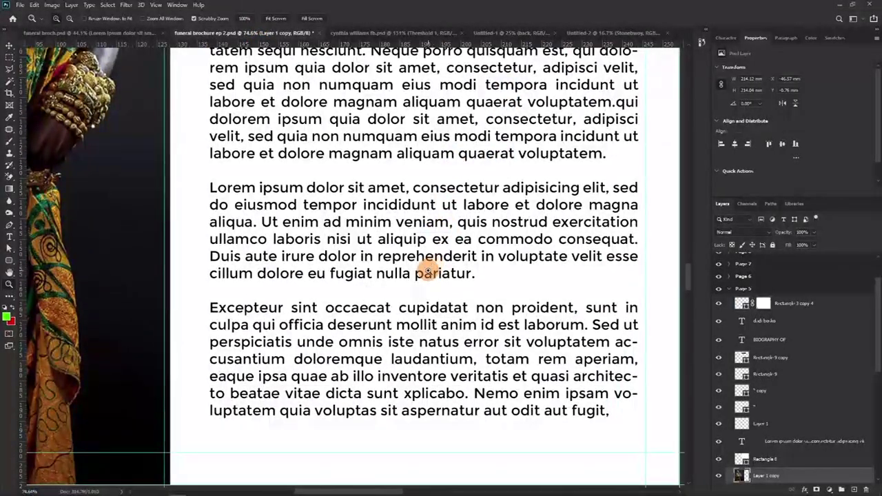
Scroll past page 7 and zoom in on the 'Rest in Peace' script line ending the biography
scroll(354, 335, down, 1)
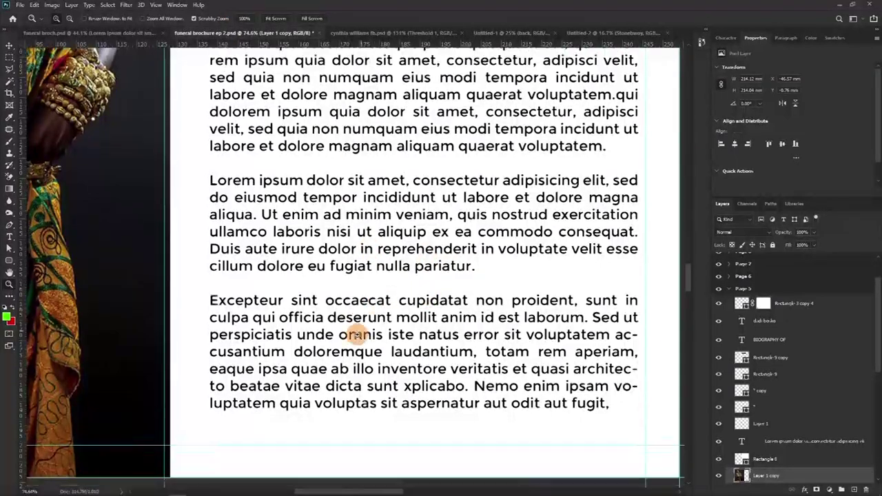
drag(324, 309, 427, 195)
scroll(425, 196, down, 10)
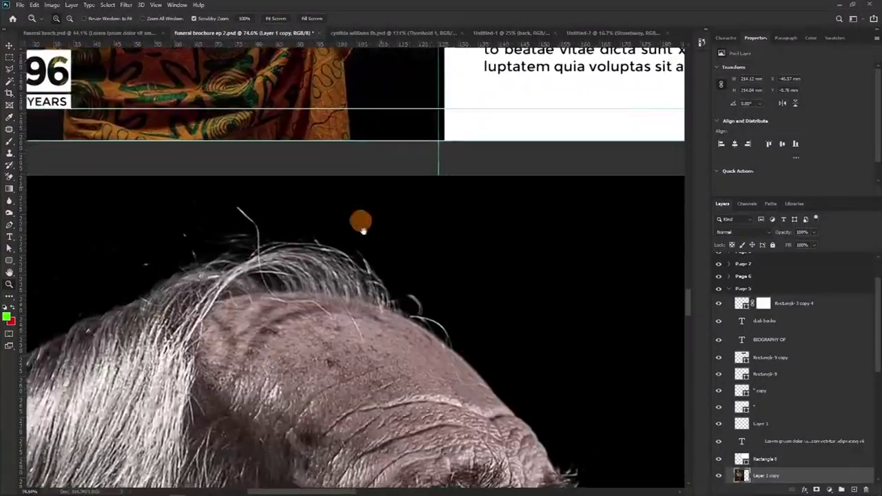
scroll(377, 248, down, 8)
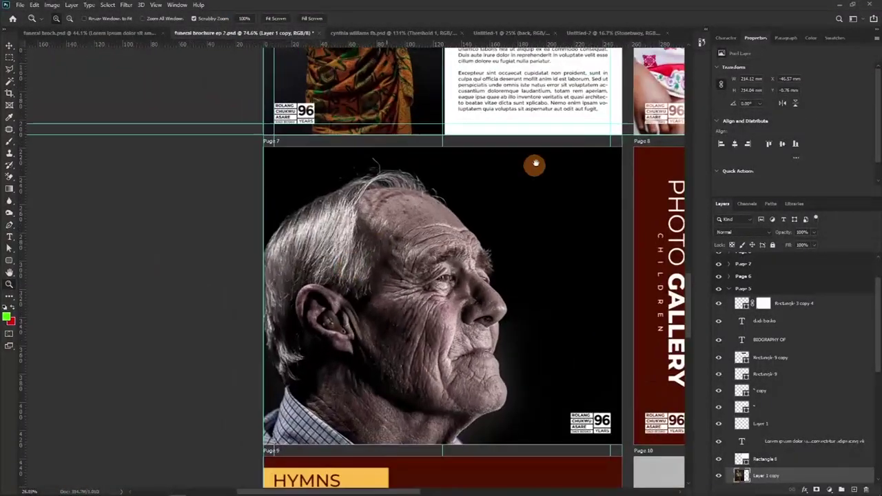
scroll(427, 225, up, 3)
scroll(427, 224, right, 5)
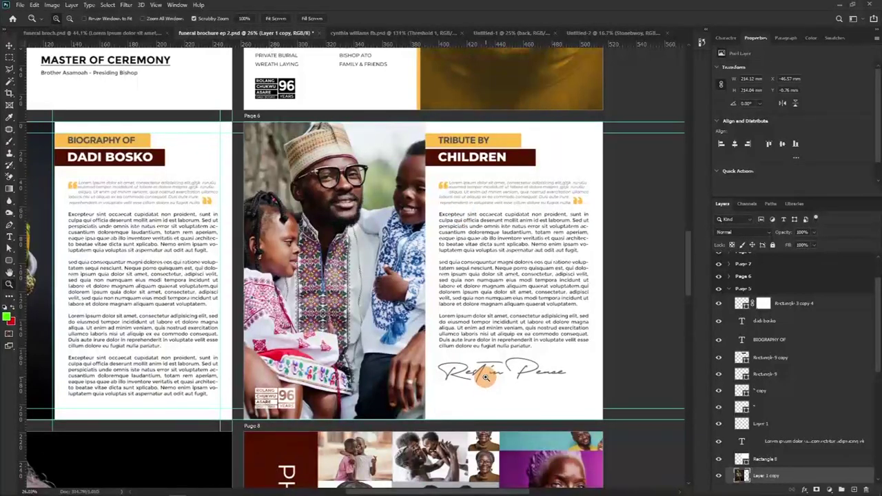
drag(485, 377, 531, 377)
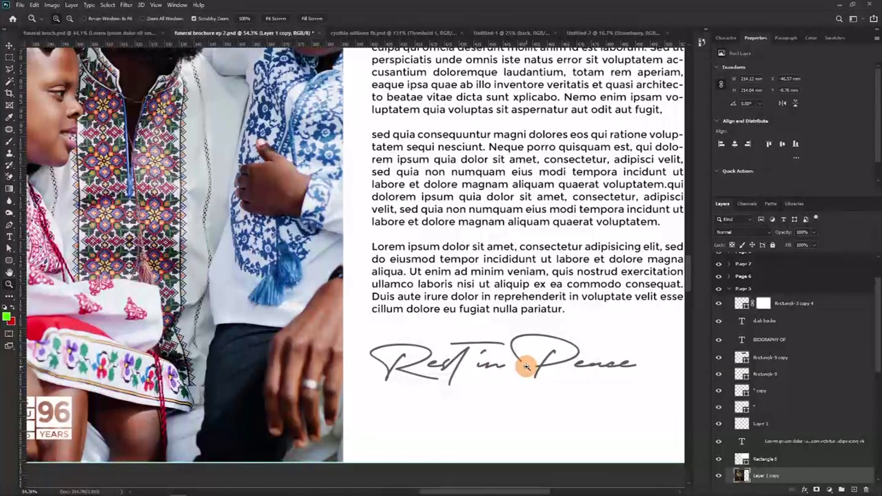
click(404, 33)
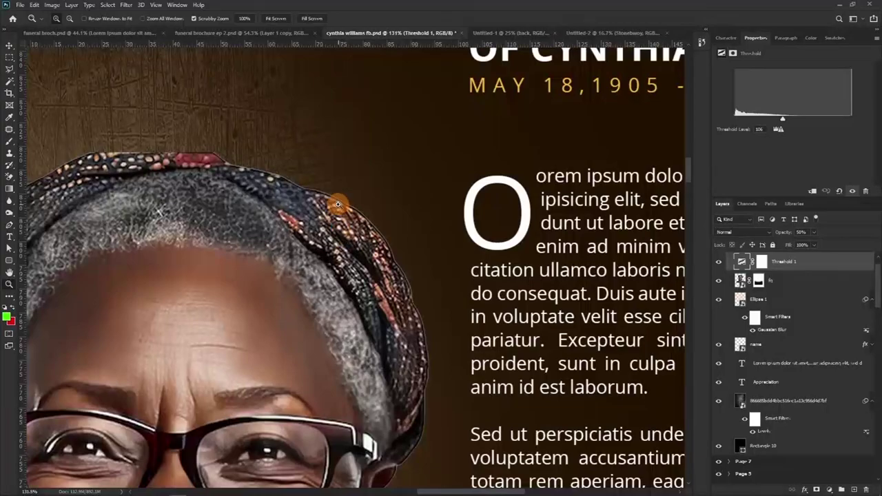
drag(338, 204, 283, 245)
scroll(275, 289, down, 5)
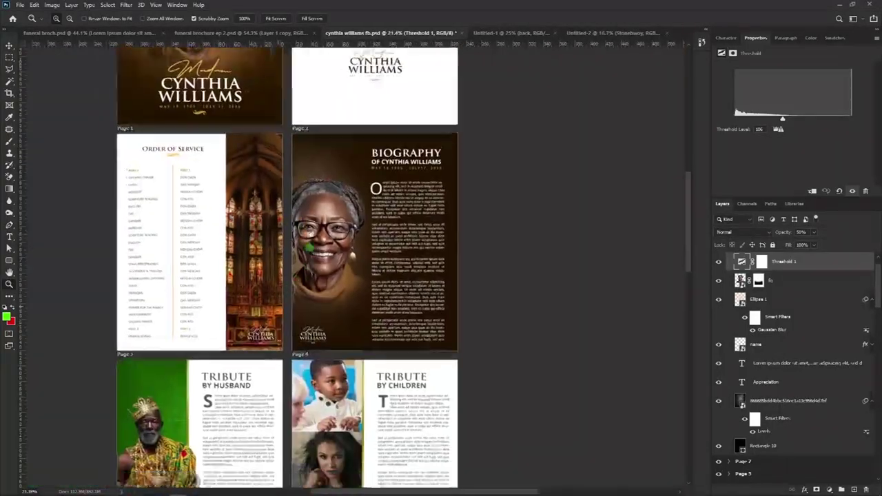
drag(295, 336, 289, 324)
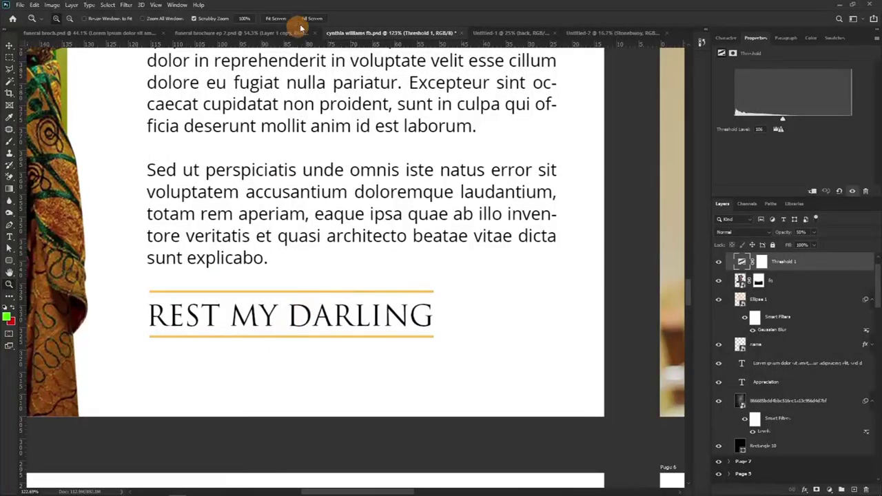
Return to funeral brochure ep 2.psd and scroll down to the Photo Gallery Children page
click(241, 32)
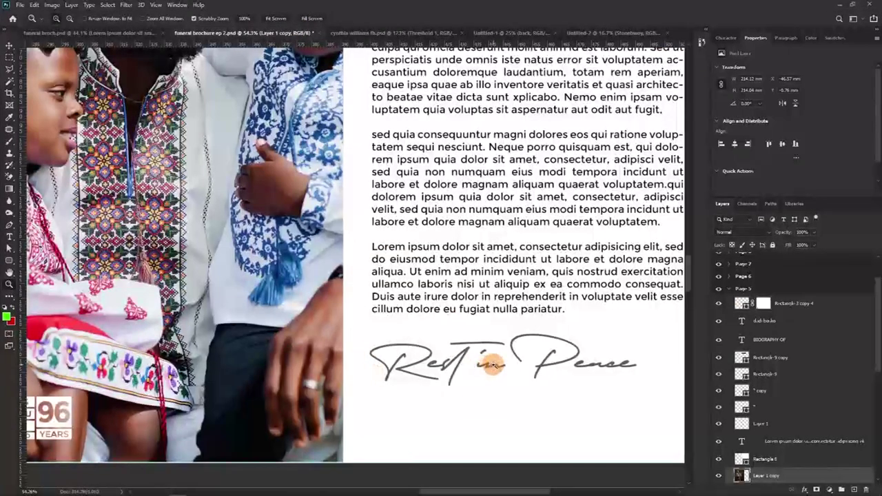
click(389, 32)
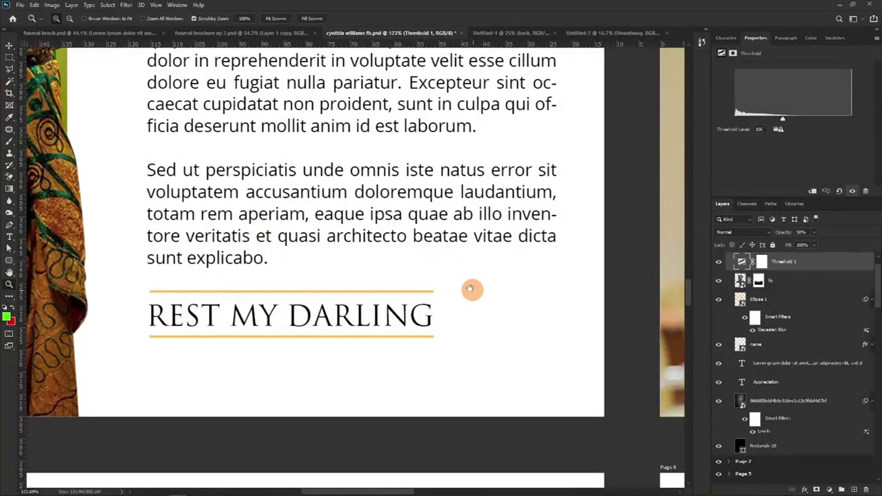
click(270, 32)
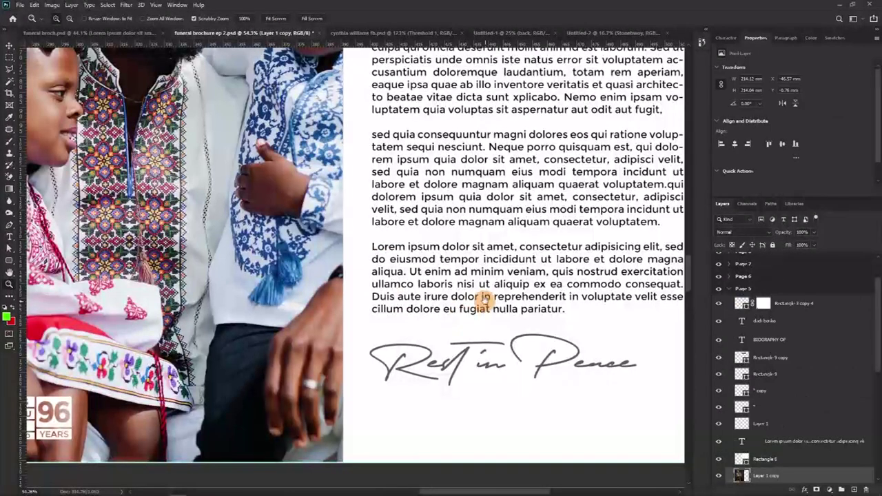
scroll(429, 295, down, 5)
scroll(350, 248, down, 5)
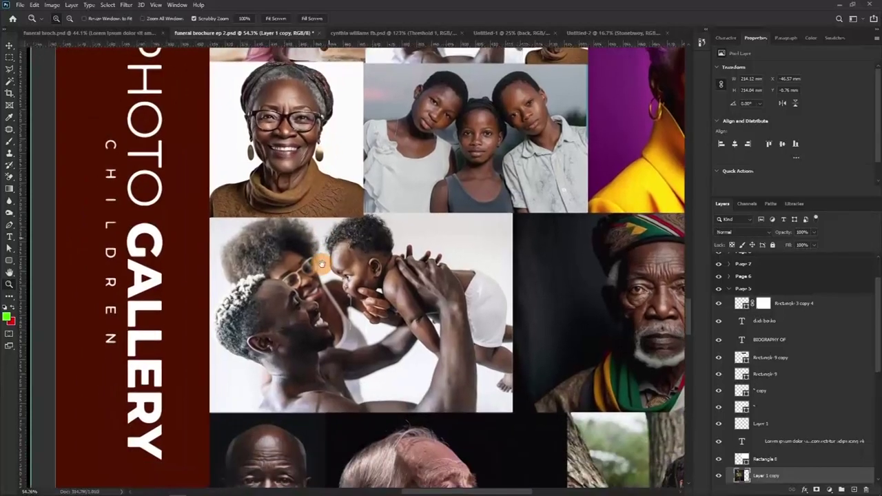
scroll(350, 248, down, 4)
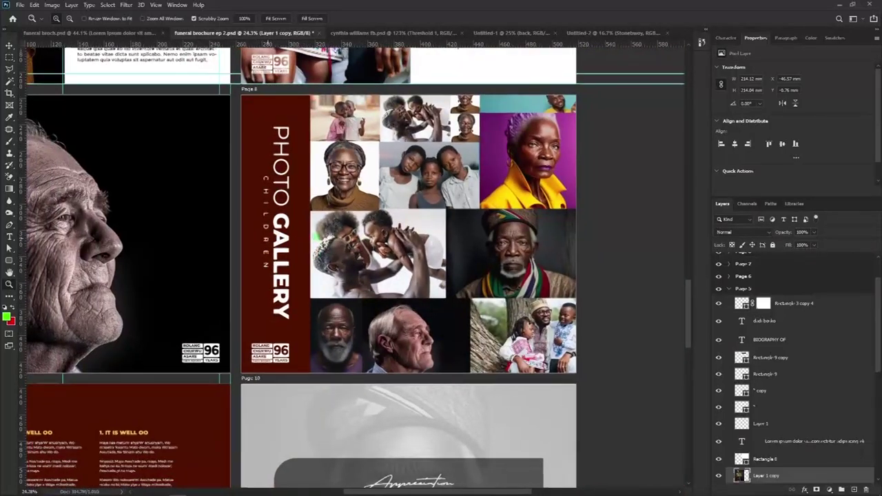
scroll(276, 245, left, 5)
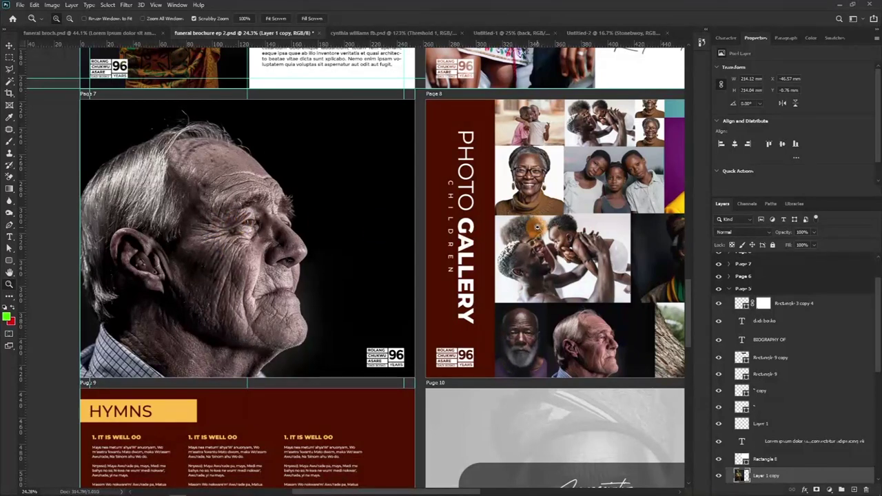
drag(561, 213, 488, 258)
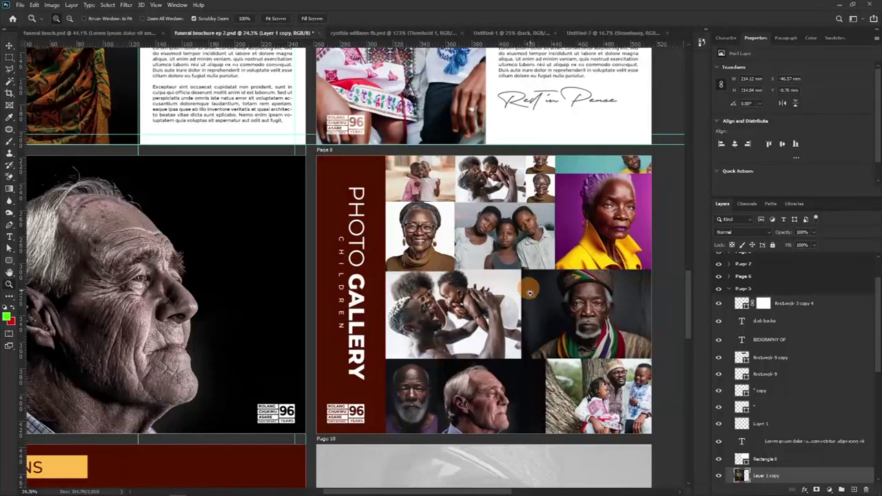
click(376, 35)
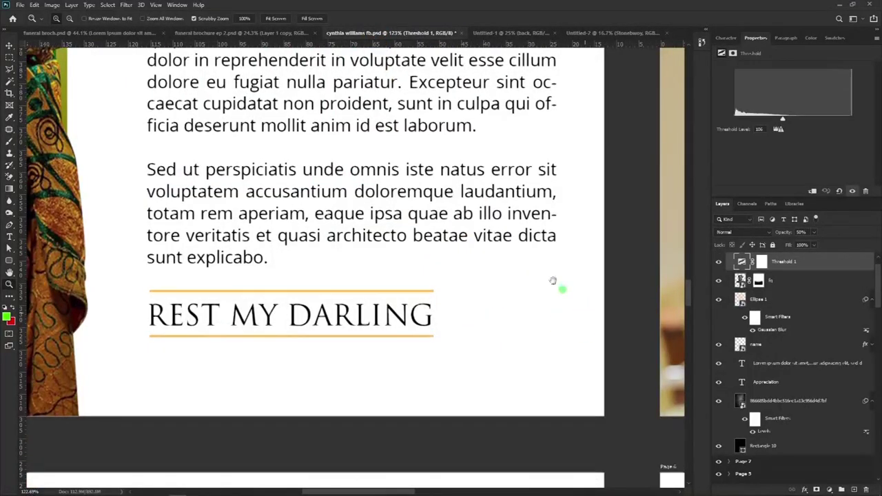
drag(558, 284, 354, 266)
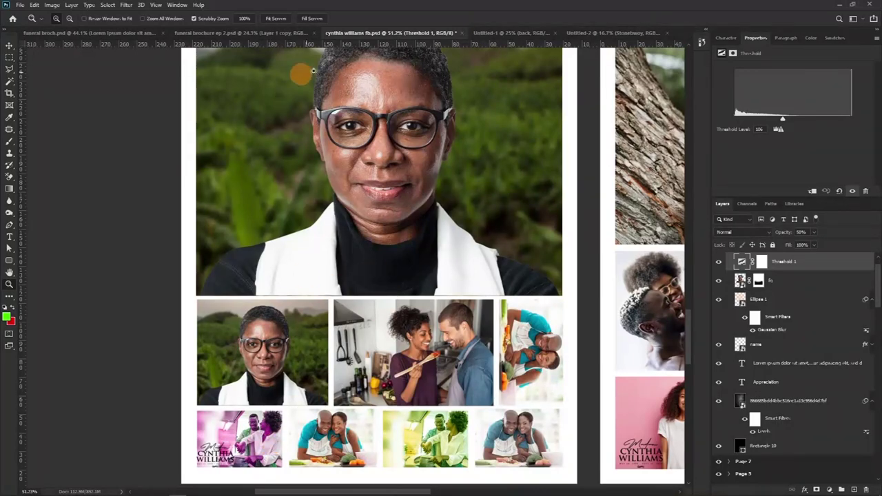
click(235, 34)
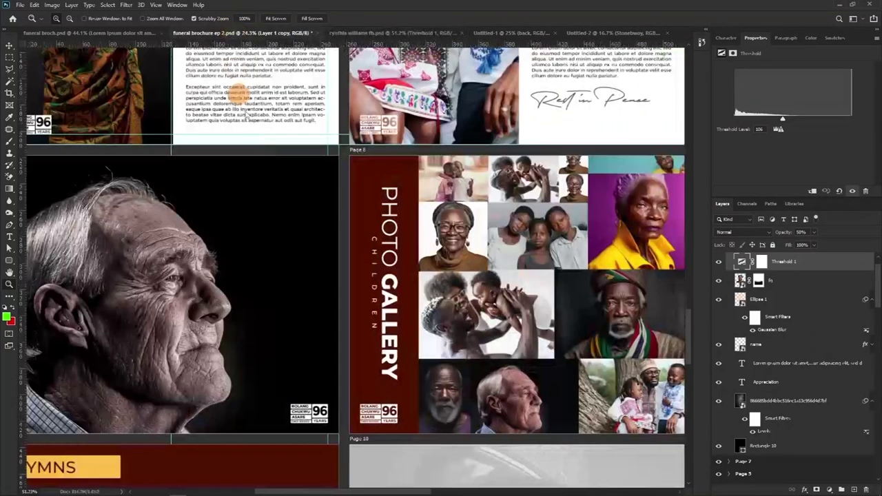
scroll(351, 330, down, 5)
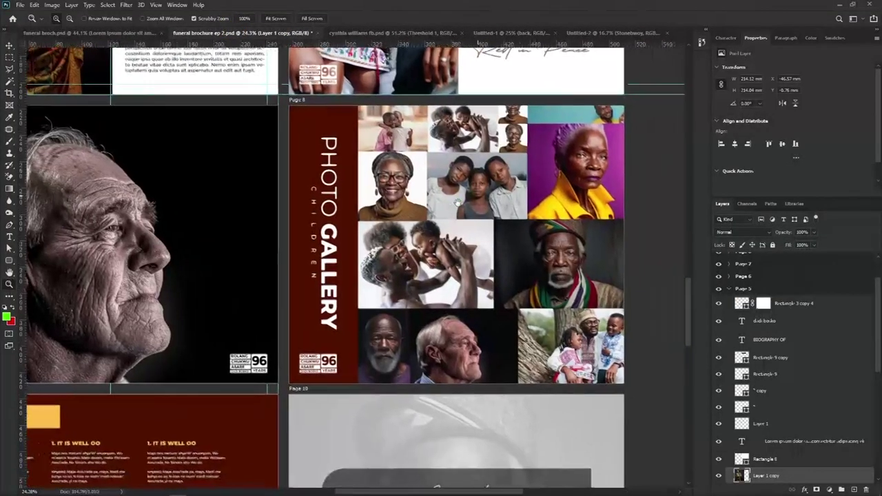
scroll(352, 330, up, 3)
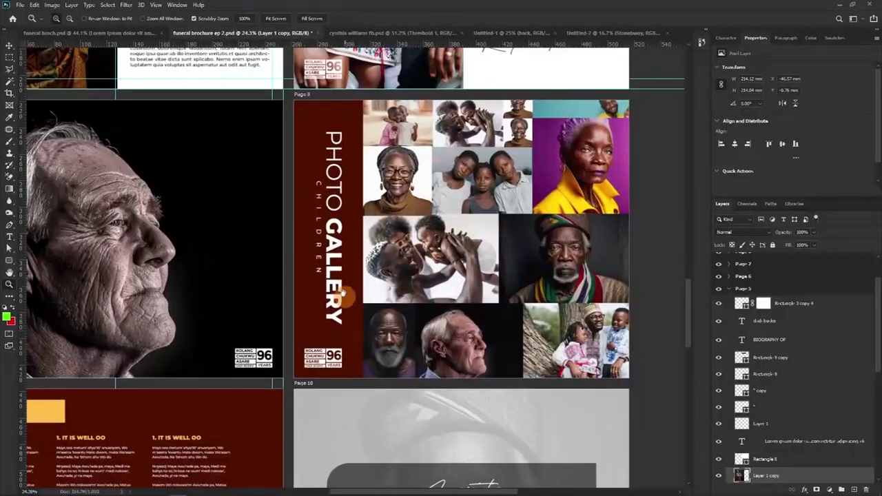
click(319, 112)
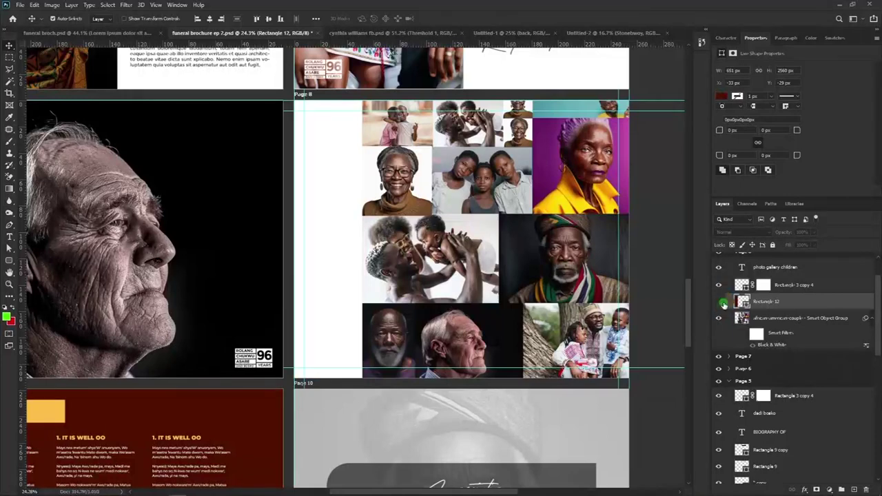
click(718, 301)
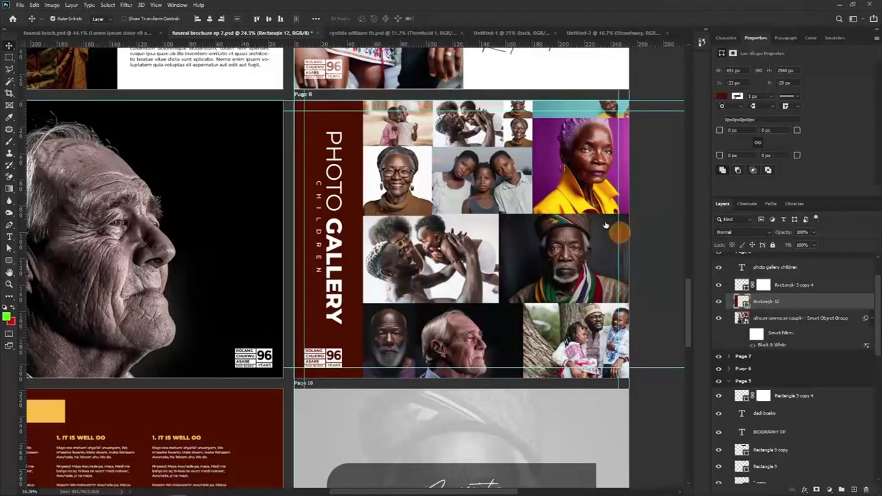
click(556, 202)
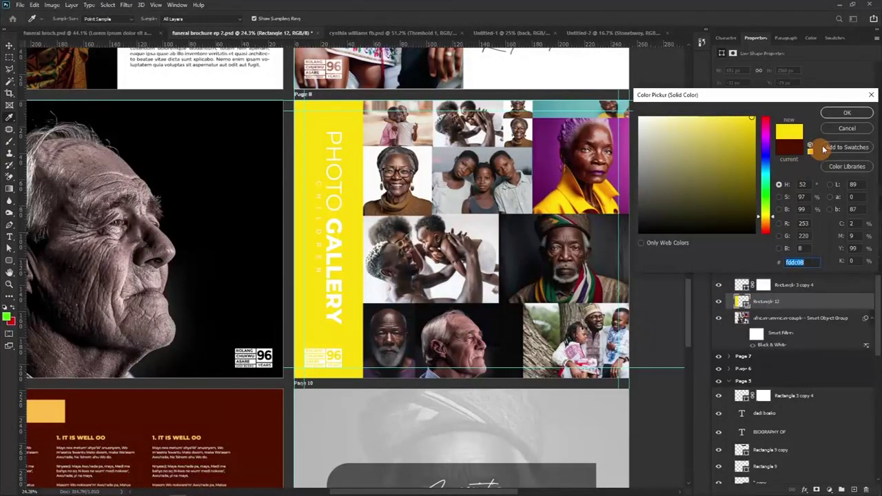
click(826, 113)
scroll(777, 314, up, 2)
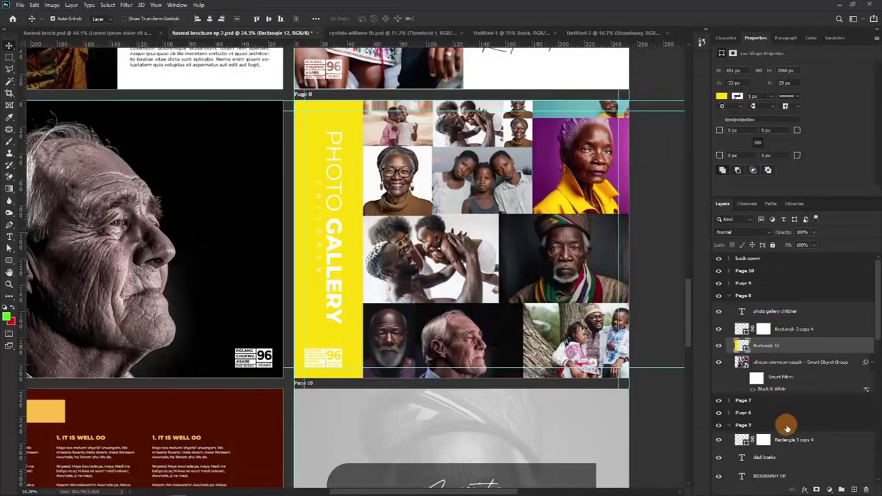
click(343, 229)
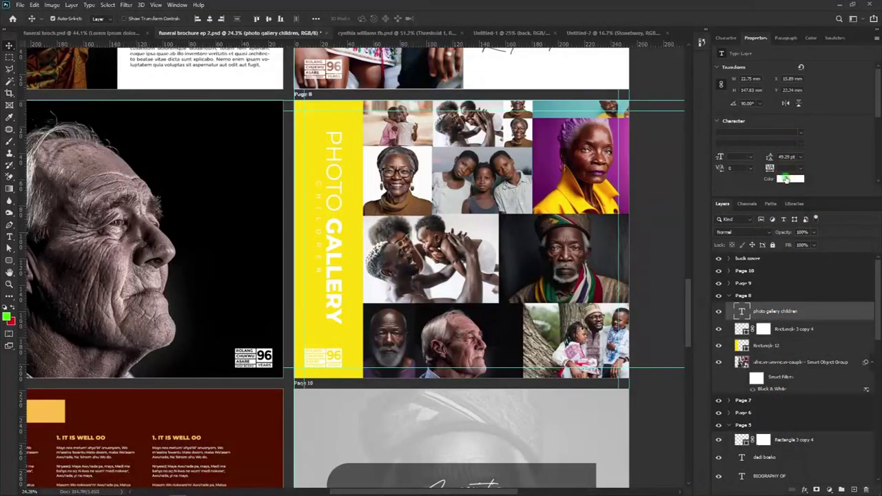
click(785, 178)
click(524, 254)
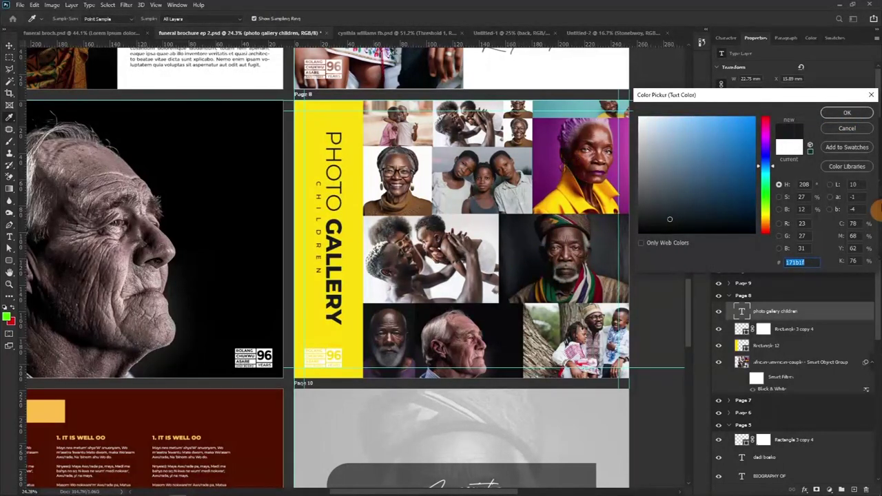
click(838, 112)
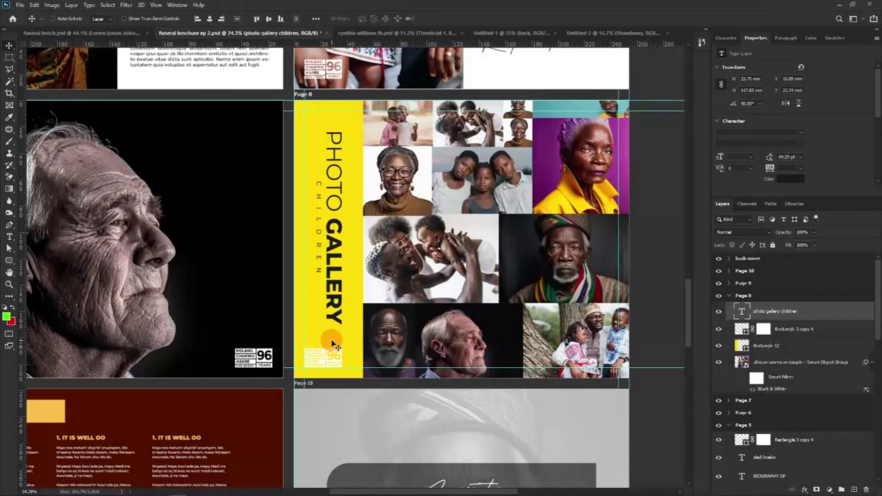
key(ctrl+z)
key(ctrl+z)
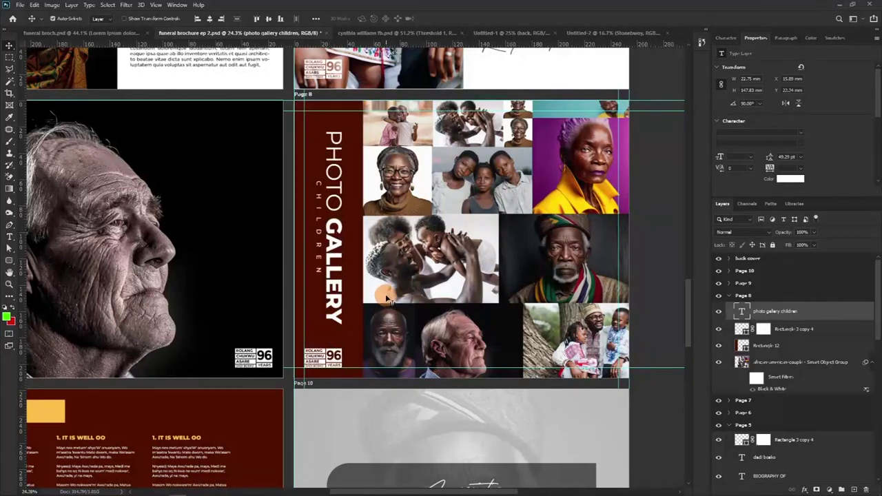
Pan to the page 9 HYMNS page past page 10's Appreciation card and select the first hymn column
scroll(328, 332, down, 2)
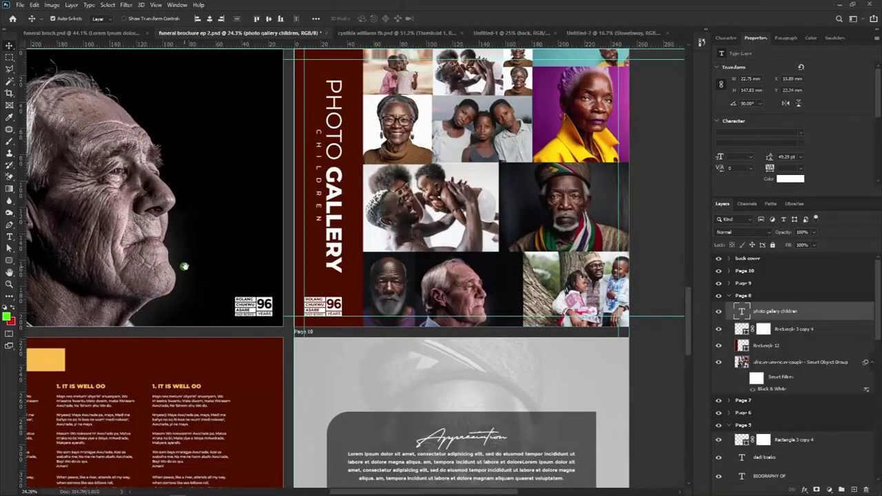
scroll(184, 266, down, 9)
scroll(184, 265, left, 15)
scroll(311, 173, right, 5)
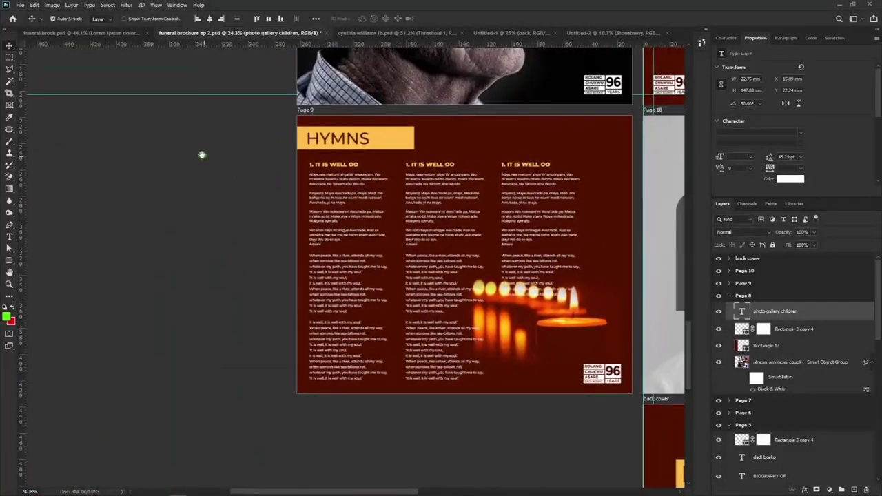
scroll(202, 155, right, 3)
scroll(202, 154, down, 1)
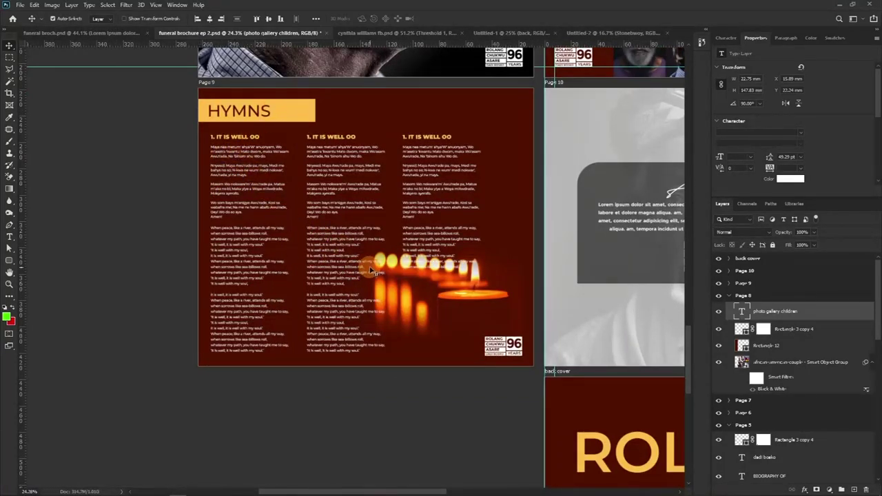
drag(490, 249, 69, 288)
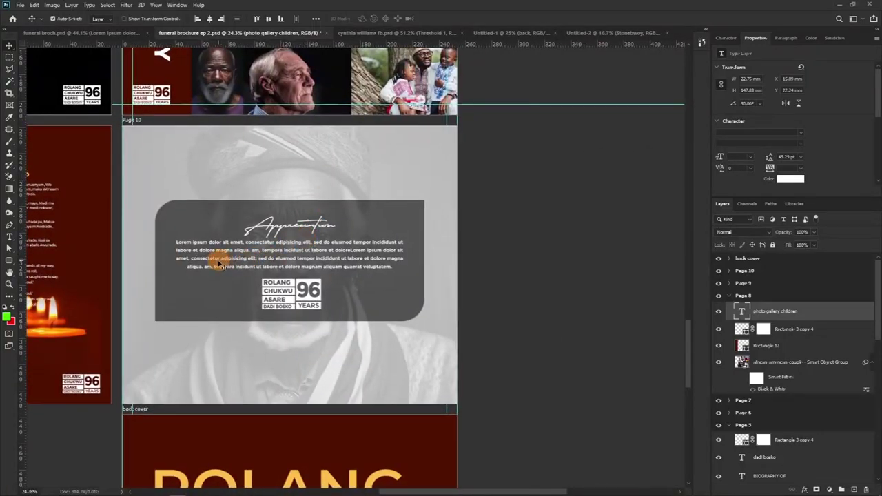
drag(99, 237, 494, 237)
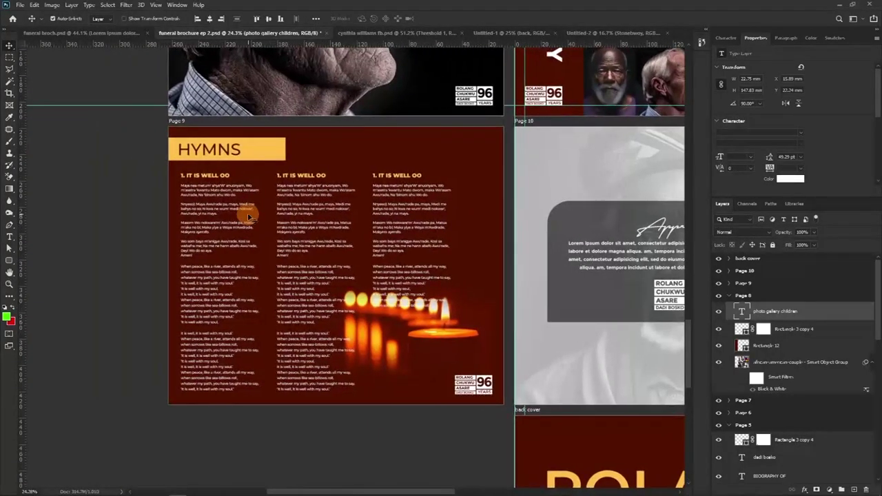
click(234, 206)
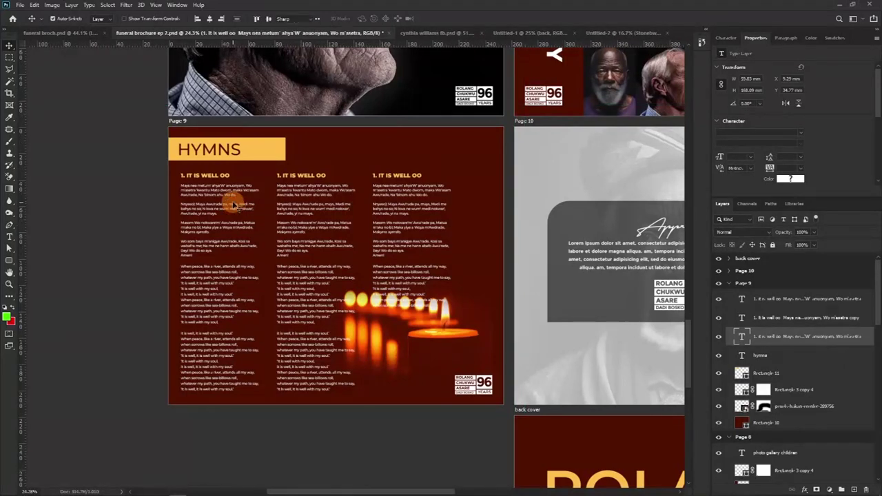
double_click(204, 198)
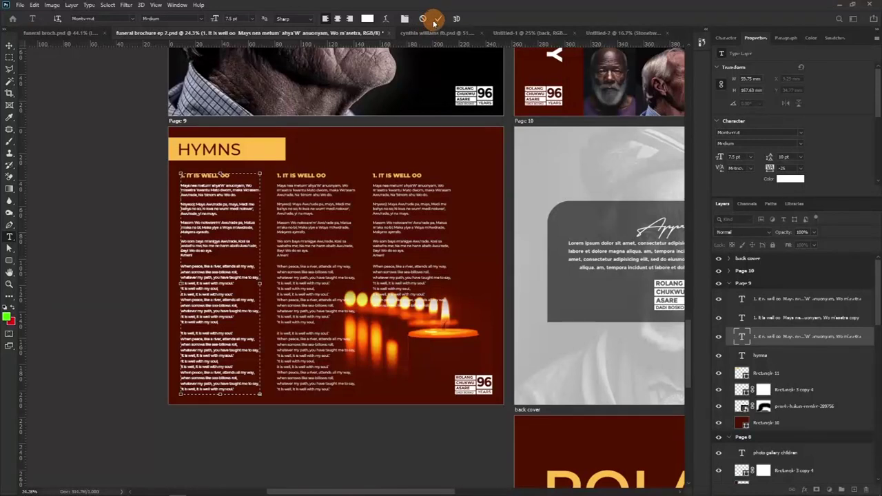
key(ctrl+Return)
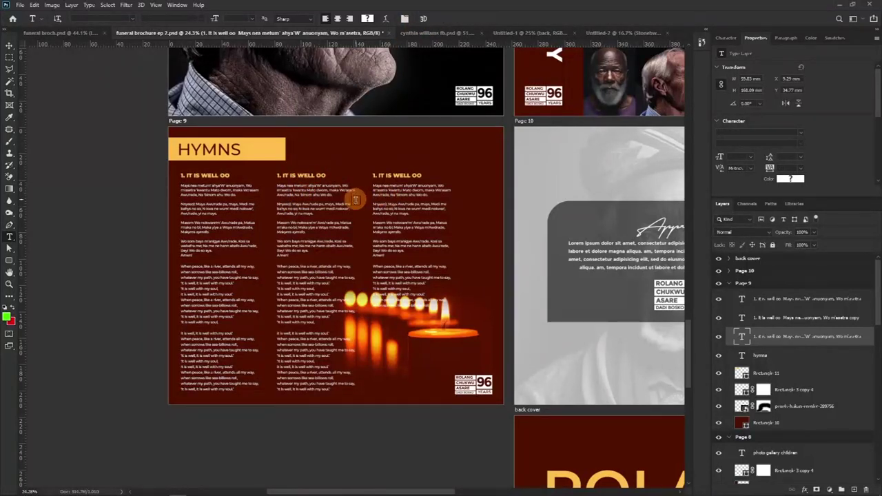
click(9, 284)
drag(368, 301, 423, 302)
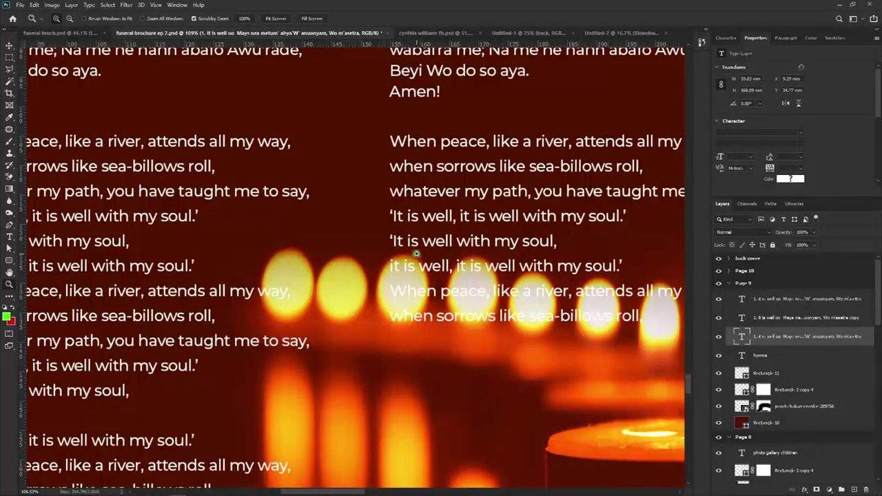
Zoom out from the HYMNS page and enlarge the view of page 10's Appreciation card
drag(417, 254, 358, 255)
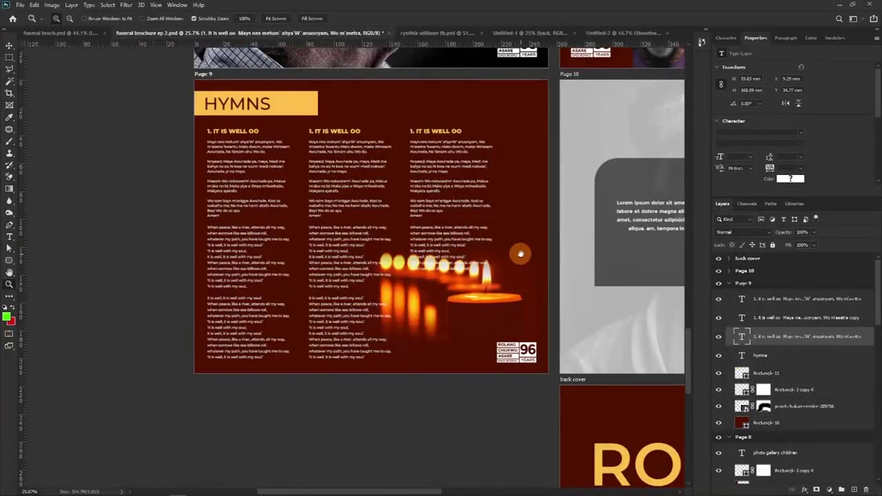
drag(521, 254, 370, 239)
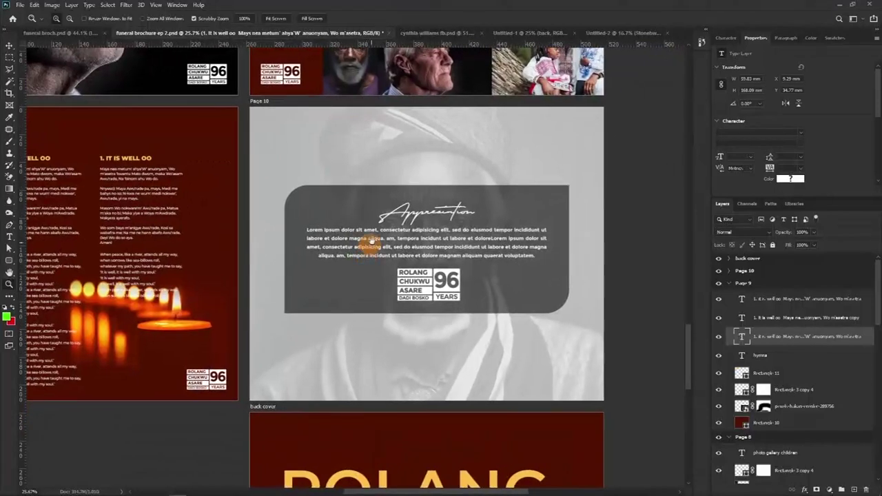
drag(403, 148, 413, 166)
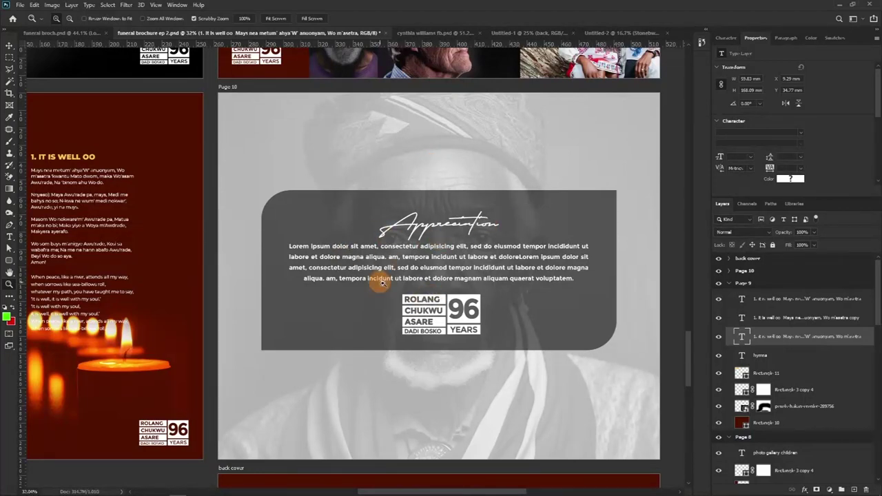
Scroll down to the back cover and zoom out until every artboard is visible
scroll(388, 257, down, 4)
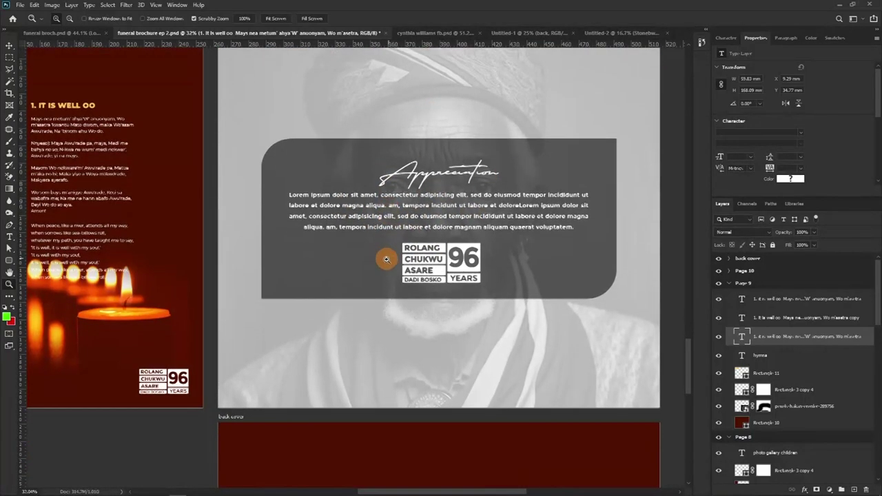
scroll(392, 402, down, 5)
scroll(383, 285, down, 4)
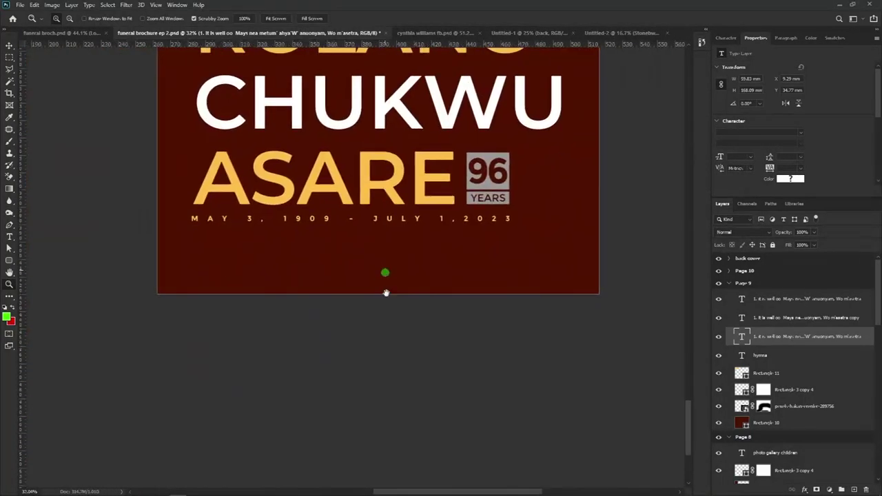
scroll(380, 268, up, 2)
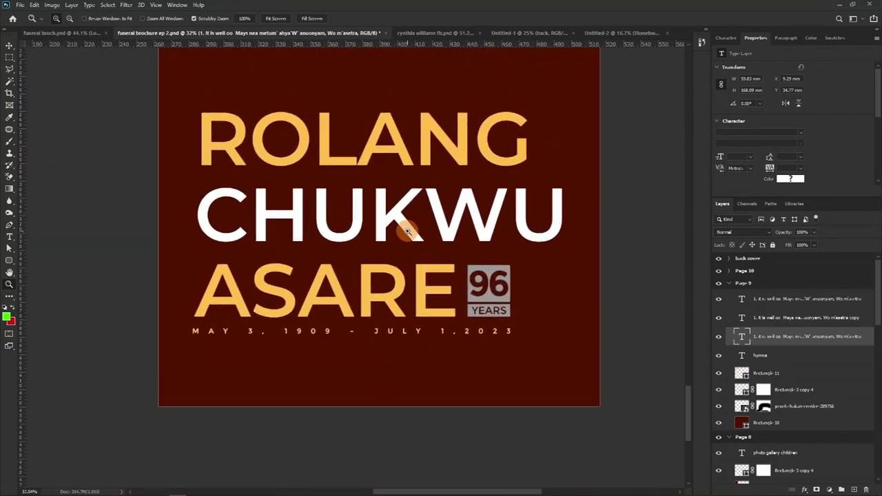
drag(427, 225, 331, 261)
scroll(383, 283, up, 5)
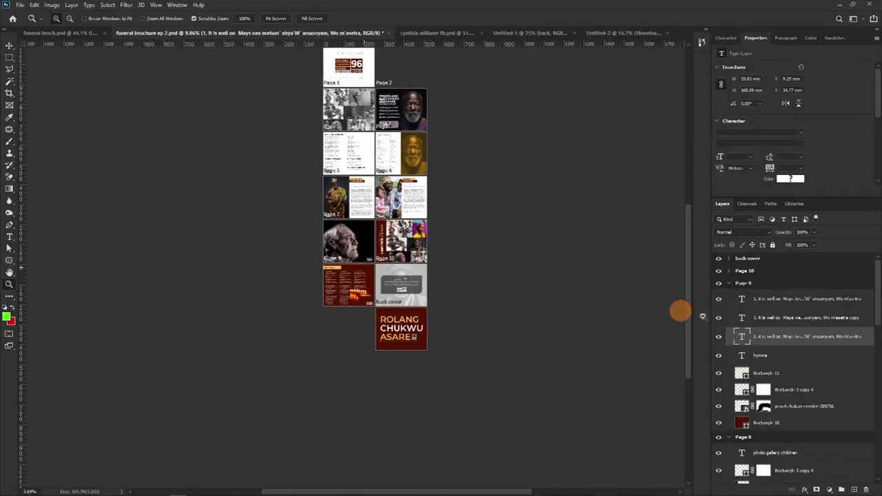
Select the back cover artboard with the Move tool and drag it up beside the front cover
key(v)
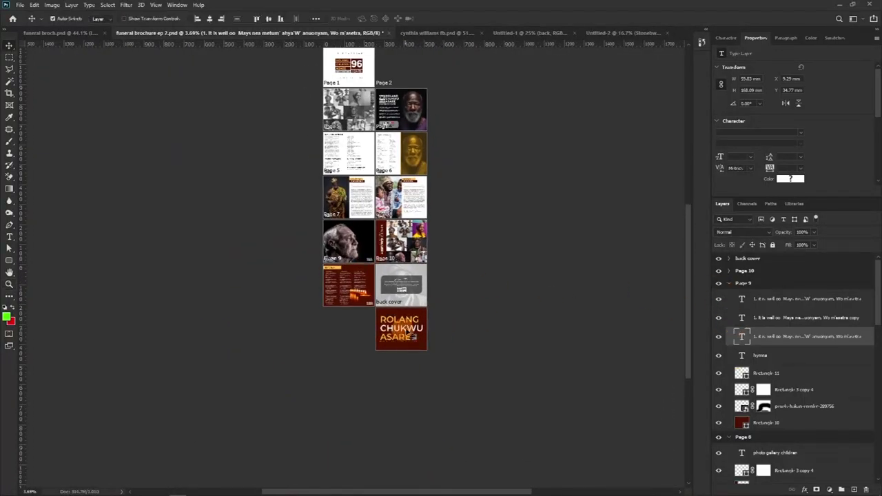
click(390, 330)
click(748, 304)
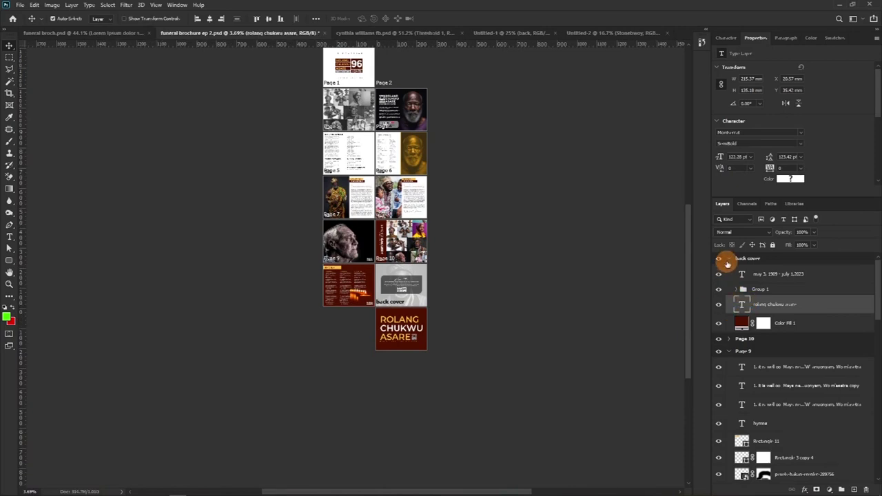
click(729, 260)
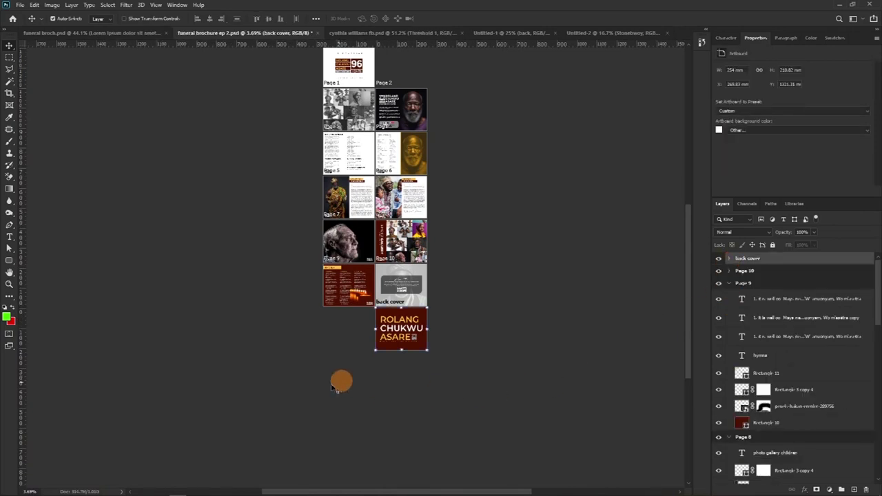
drag(413, 330, 416, 71)
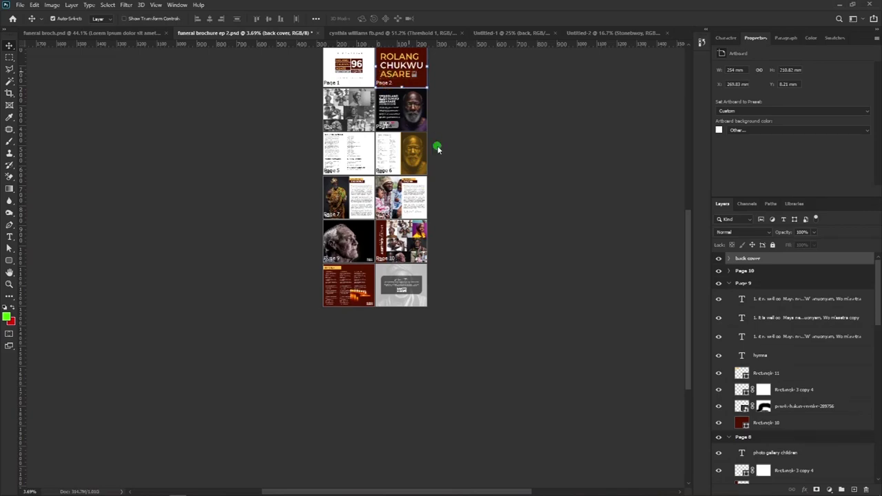
Nudge the back cover artboard to 5 mm, level with the front cover, then zoom out to both covers
key(z)
drag(388, 71, 454, 128)
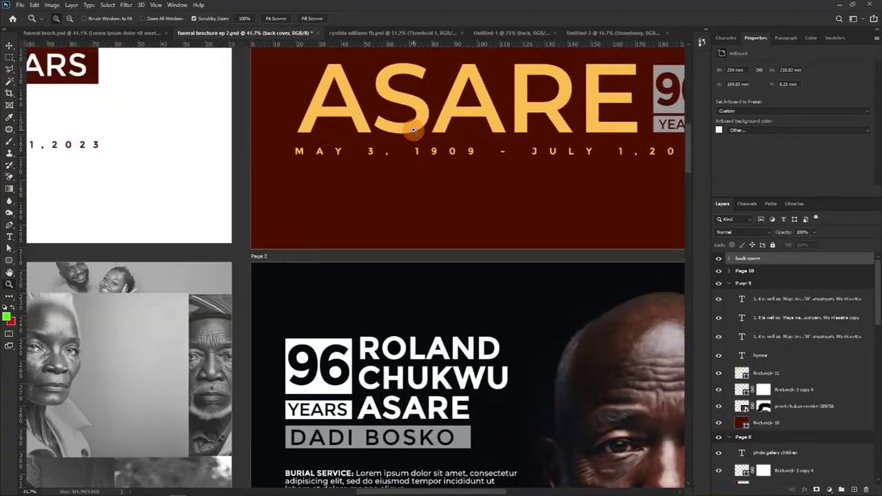
key(v)
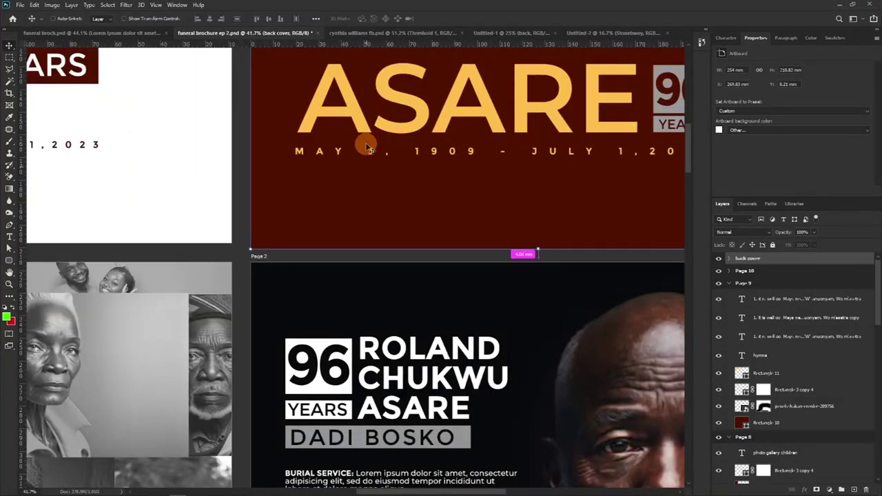
mouse_move(370, 150)
mouse_down()
mouse_move(370, 142)
mouse_move(365, 162)
mouse_up()
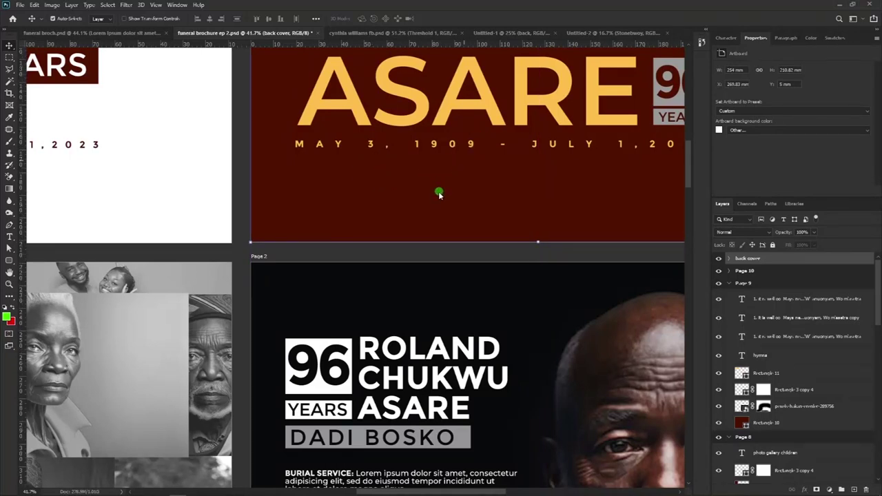
key(z)
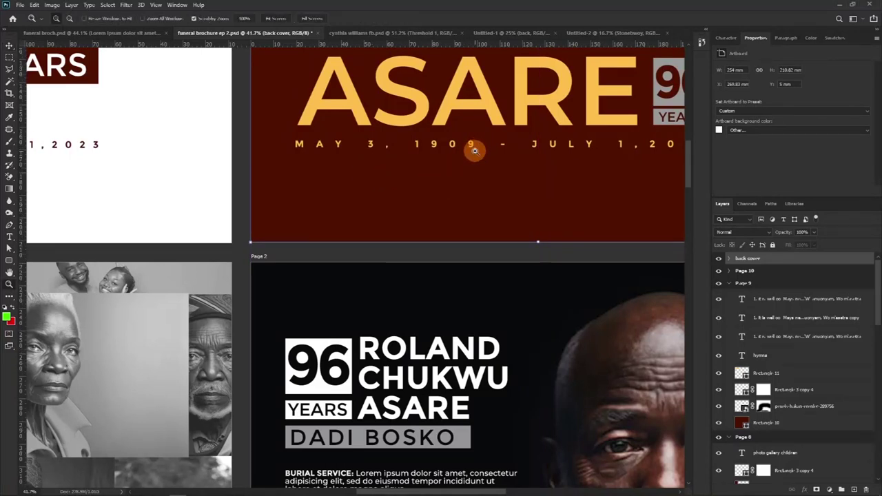
drag(482, 147, 344, 256)
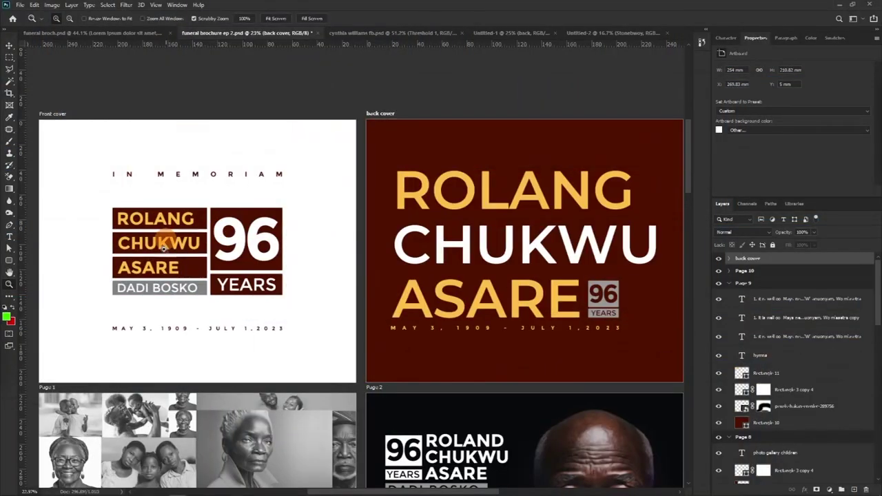
Browse the funeral broch.psd reference file from its front cover to the Order of Service and Biography pages
scroll(297, 279, down, 3)
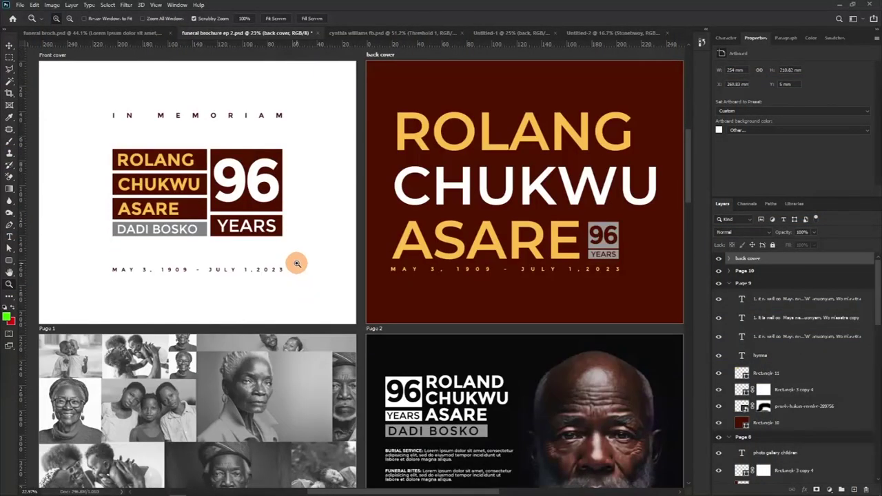
click(128, 34)
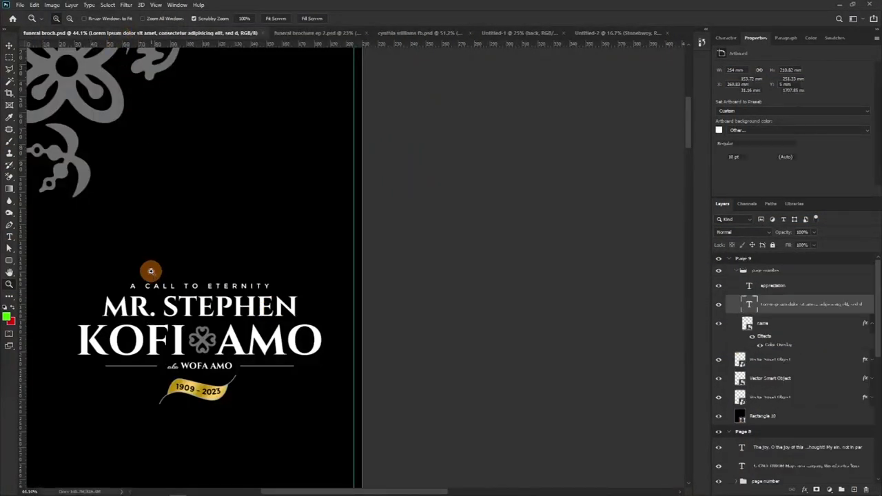
drag(157, 261, 342, 278)
click(342, 277)
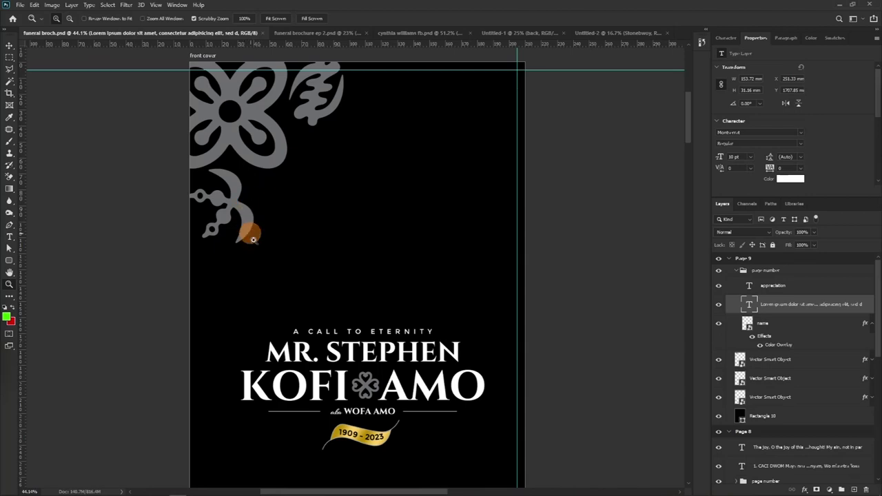
scroll(369, 318, down, 5)
drag(369, 290, 331, 202)
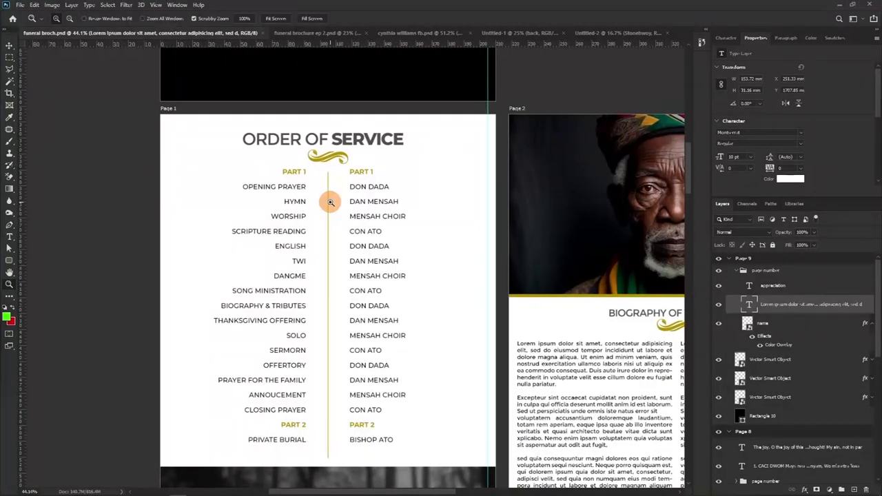
click(317, 35)
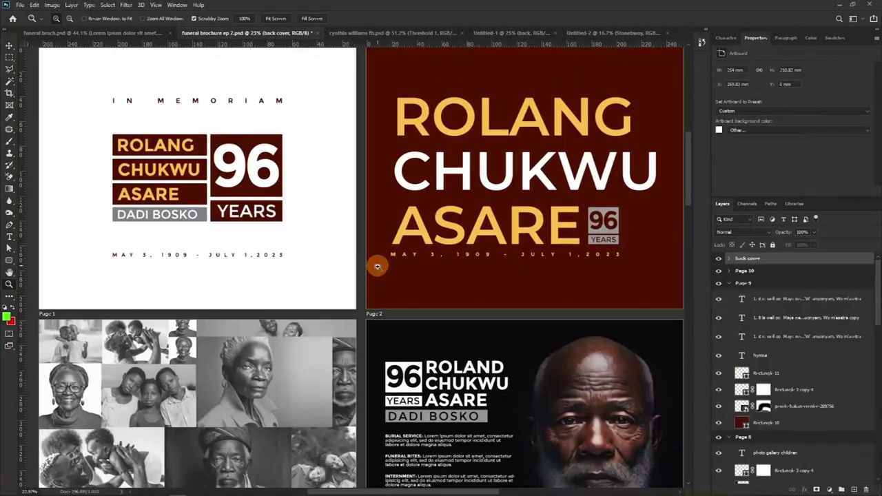
scroll(416, 302, down, 10)
scroll(309, 203, up, 3)
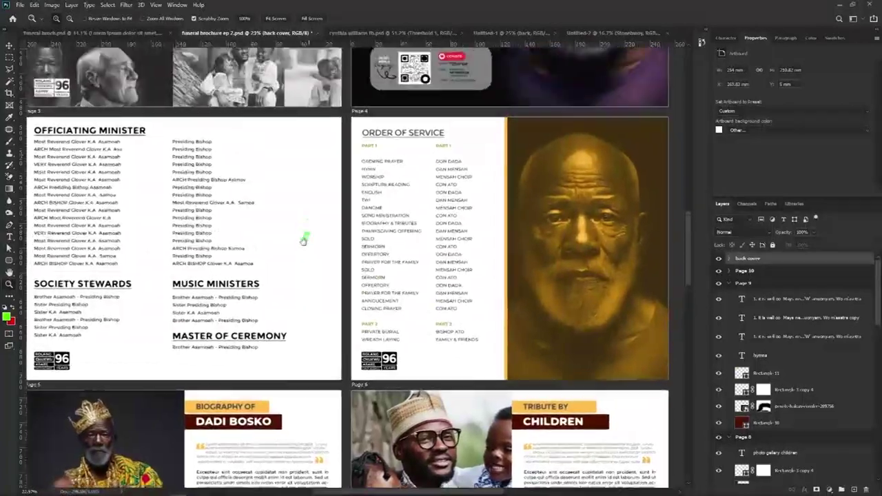
drag(304, 240, 266, 262)
drag(419, 258, 329, 223)
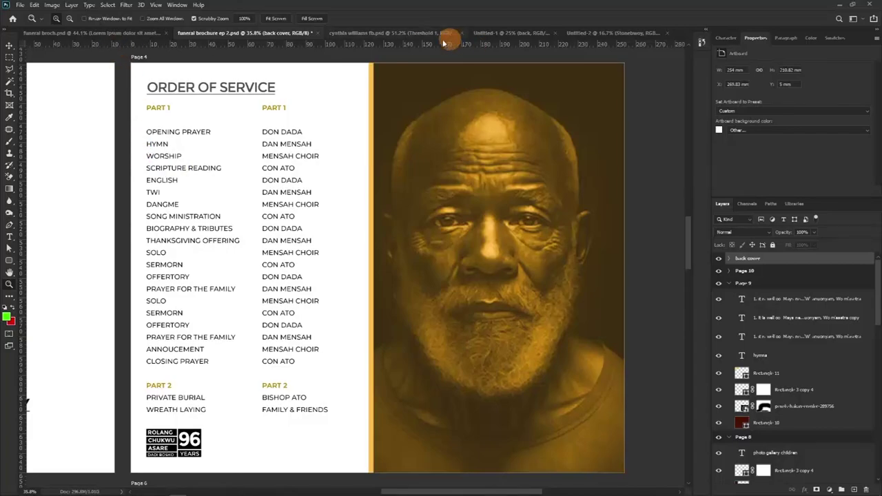
click(414, 34)
scroll(405, 261, up, 5)
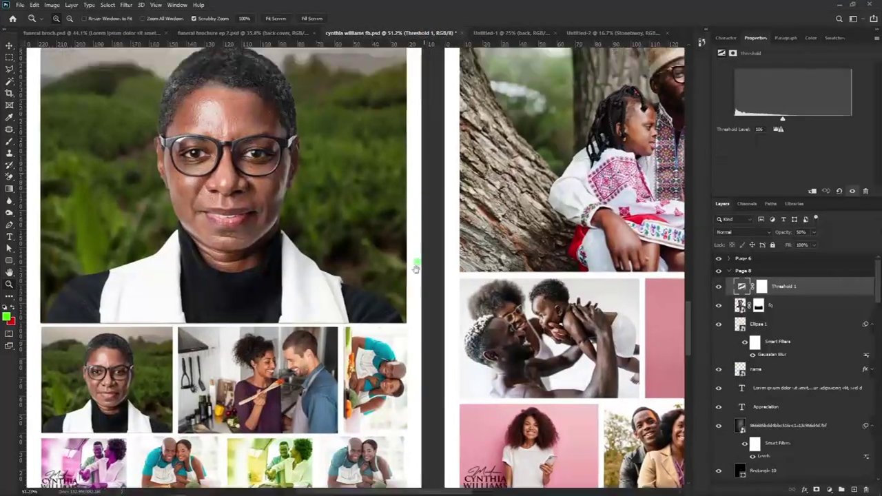
scroll(400, 282, up, 10)
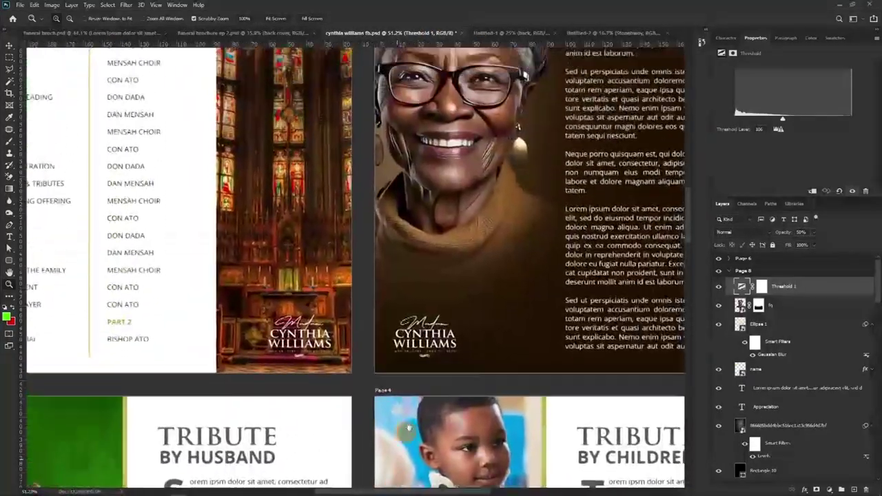
scroll(269, 348, up, 3)
scroll(269, 348, left, 4)
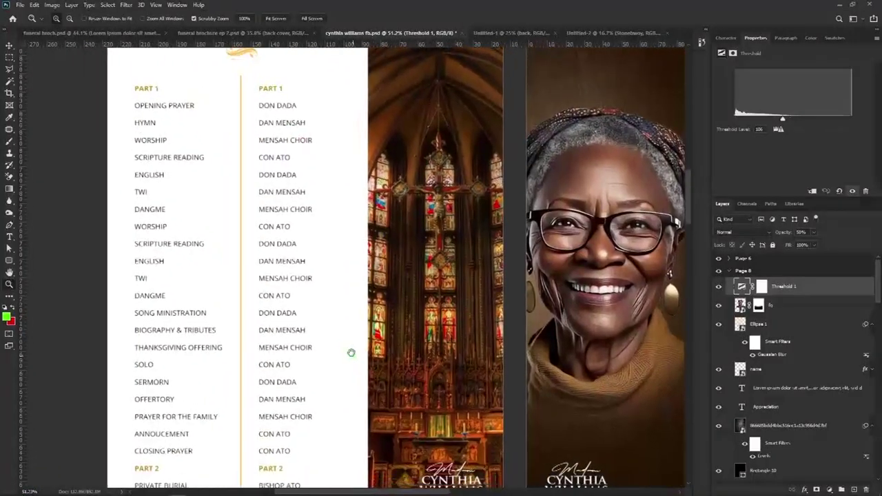
drag(371, 320, 347, 335)
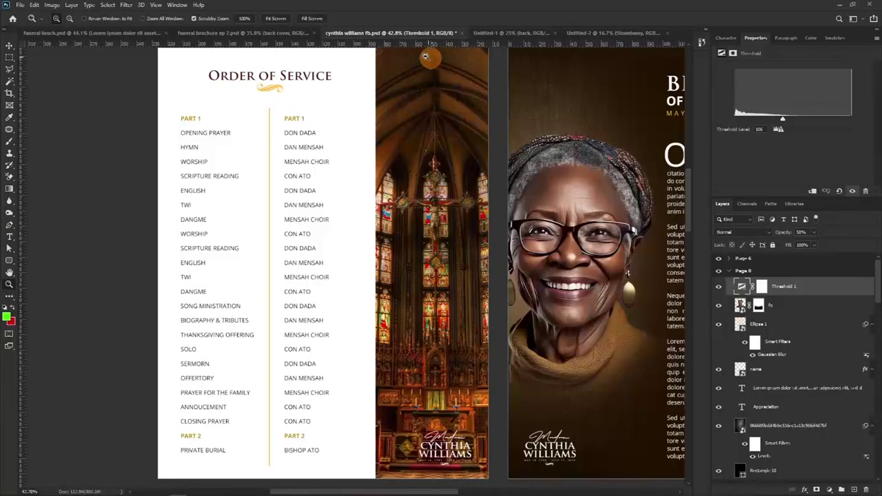
click(246, 33)
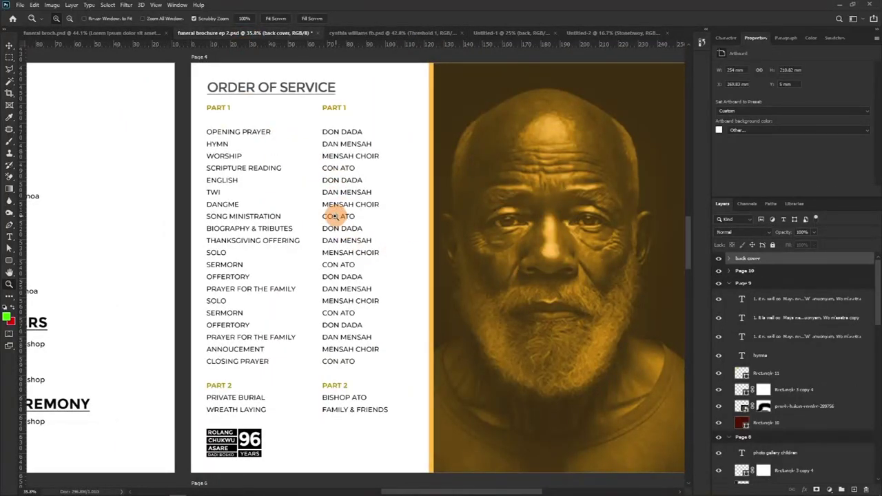
click(76, 33)
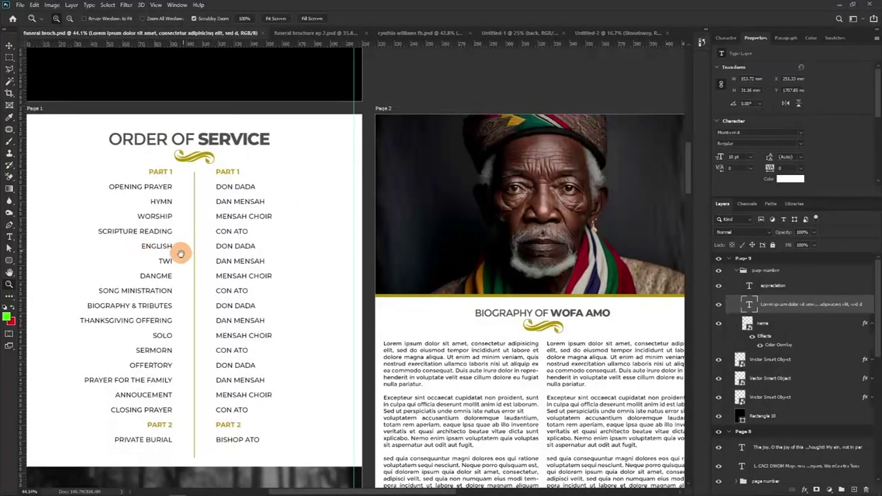
scroll(279, 203, left, 3)
scroll(279, 203, left, 3)
scroll(296, 204, up, 1)
mouse_move(298, 203)
mouse_down()
mouse_move(288, 176)
mouse_move(302, 194)
mouse_up()
scroll(312, 390, down, 3)
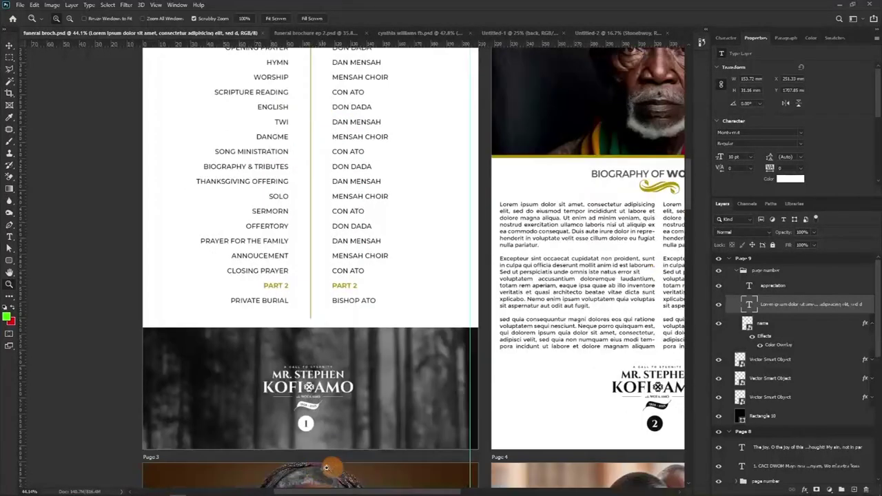
scroll(325, 352, up, 3)
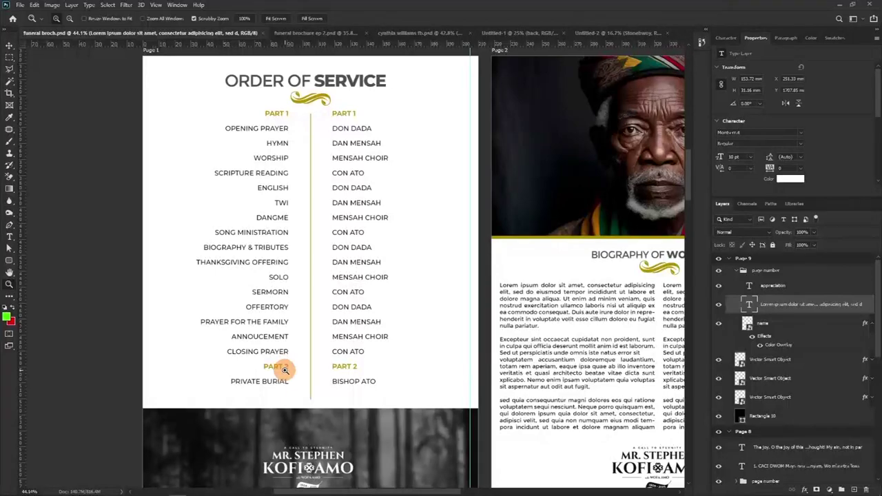
drag(523, 231, 258, 206)
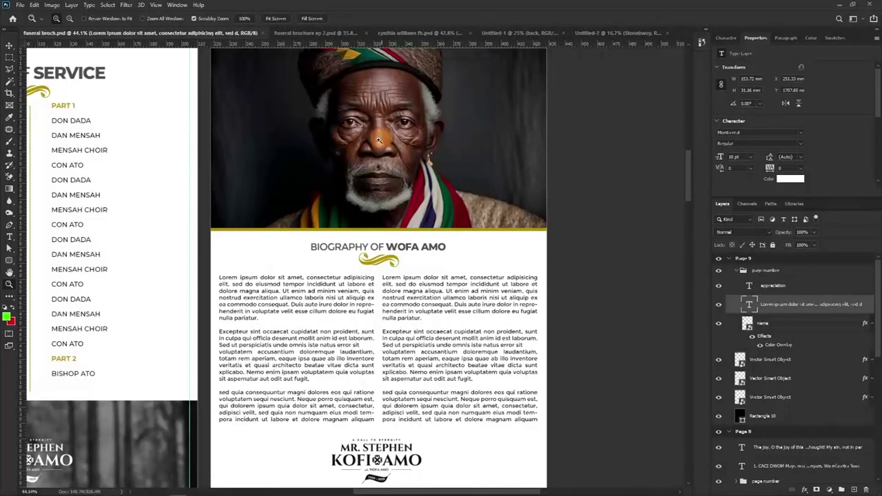
click(297, 32)
Select the Order of Service page artboard and scroll around it in the funeral brochure
click(406, 204)
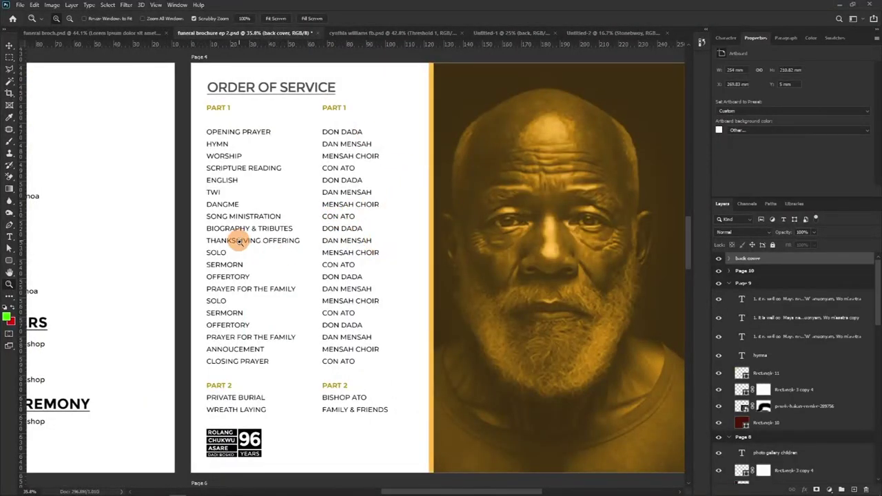
scroll(358, 217, down, 5)
scroll(357, 218, down, 3)
scroll(358, 218, left, 5)
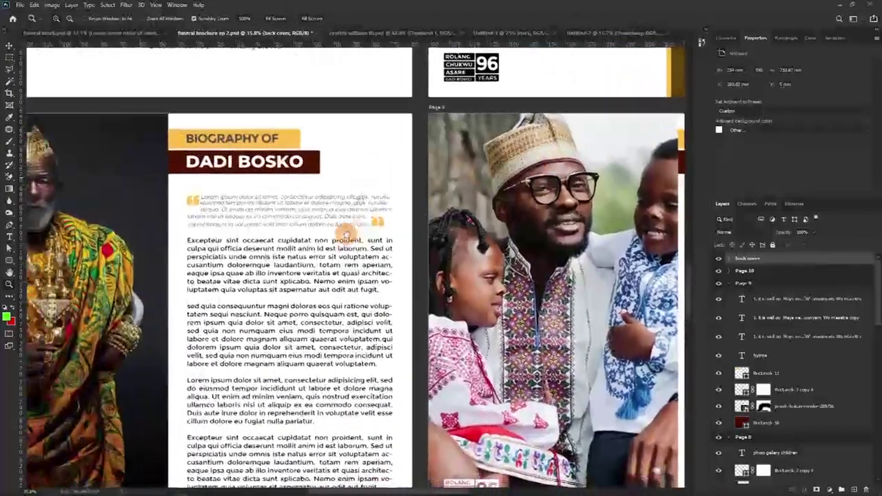
scroll(461, 180, up, 1)
scroll(448, 196, left, 2)
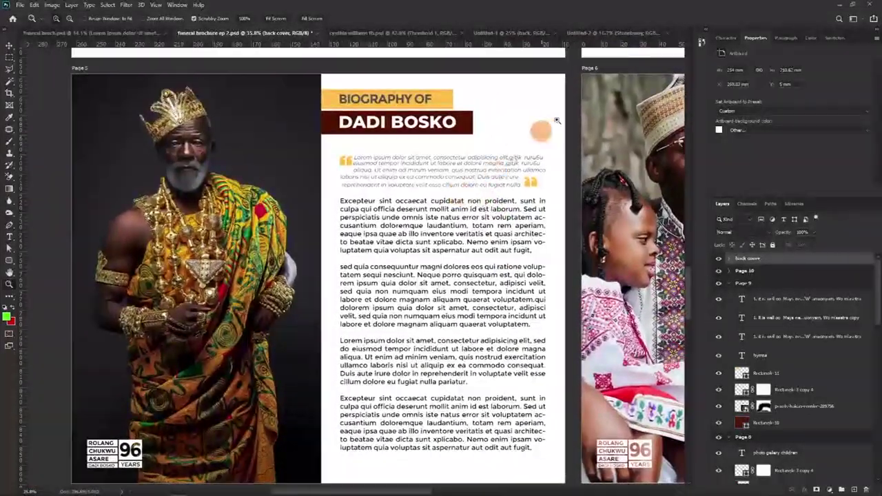
Switch to the other brochure document and look over its page
click(410, 34)
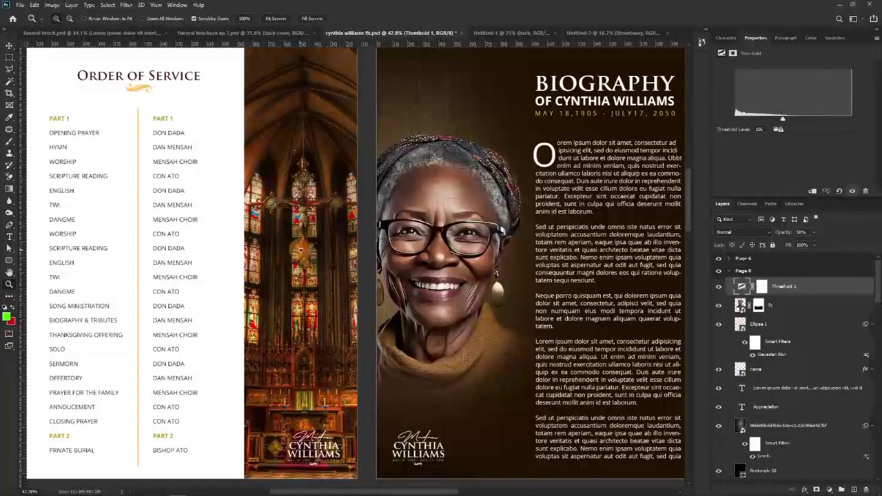
click(420, 230)
scroll(420, 231, right, 1)
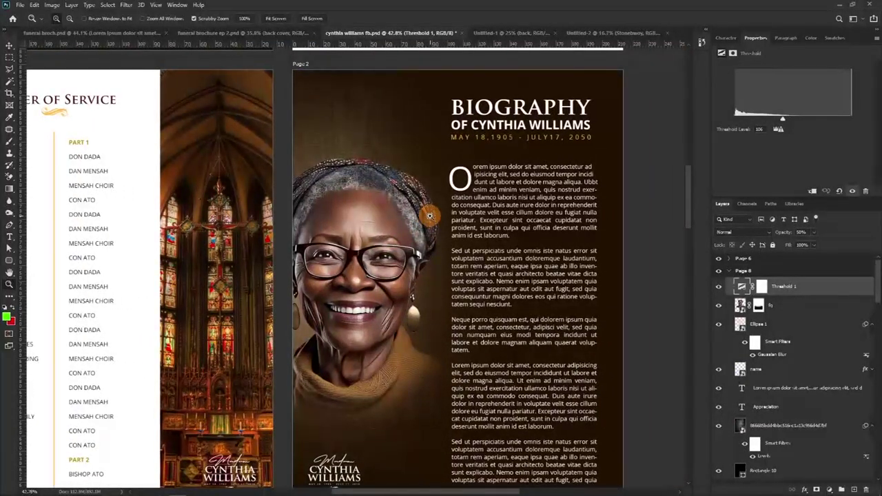
Return to funeral broch.psd, select the Lorem ipsum body text, and scroll to the biography page
click(68, 32)
click(454, 257)
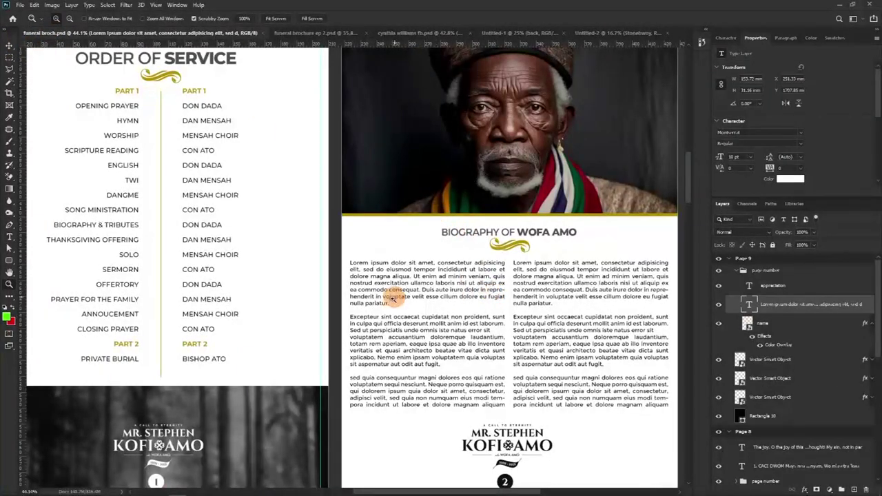
scroll(462, 313, down, 3)
scroll(461, 314, right, 2)
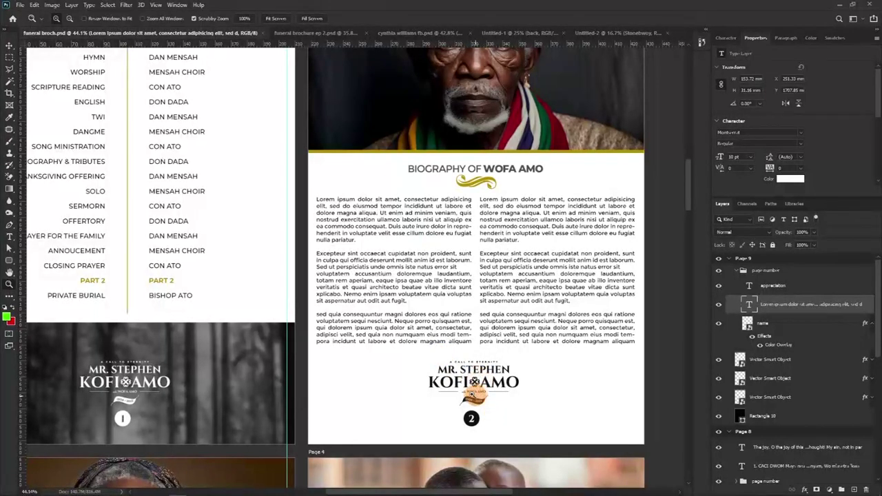
scroll(434, 366, down, 1)
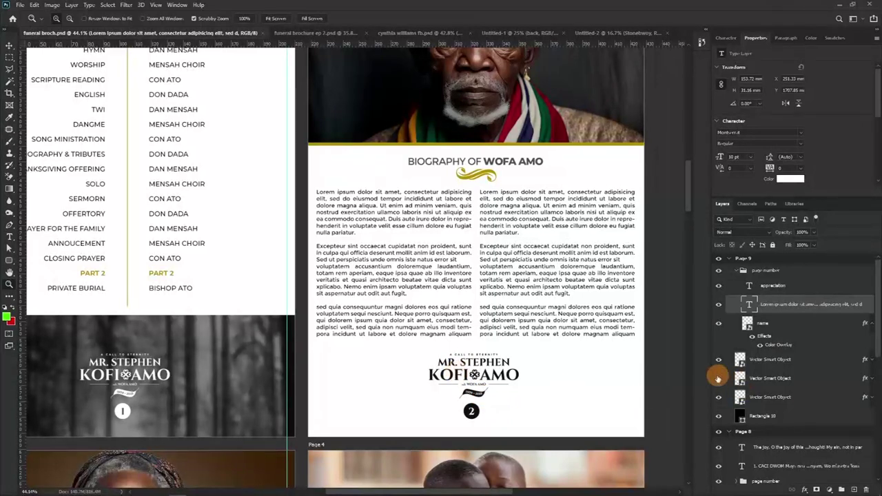
click(11, 46)
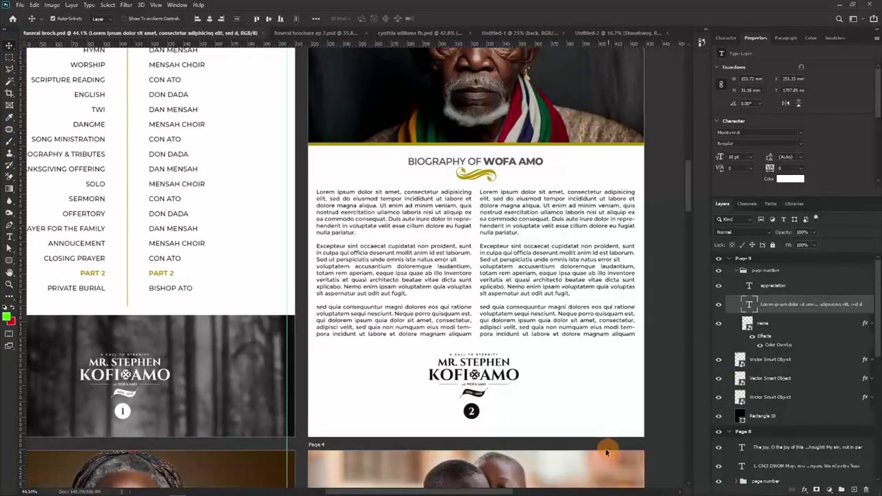
click(459, 367)
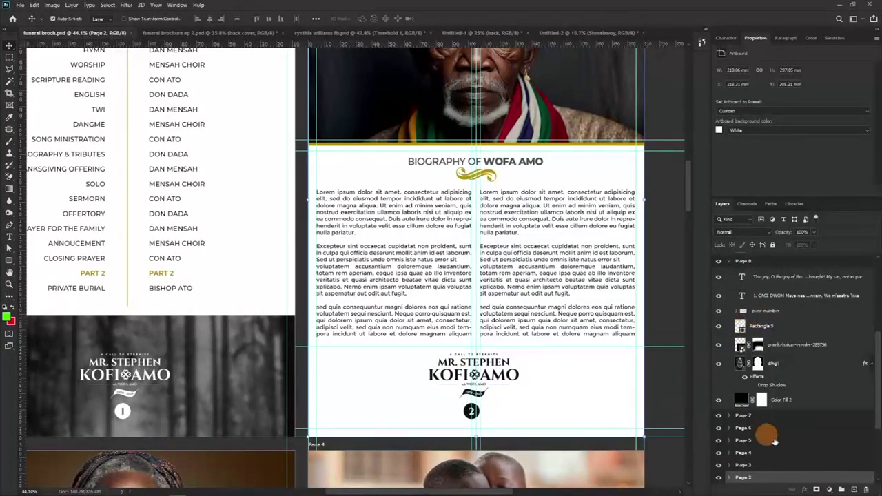
scroll(781, 450, down, 2)
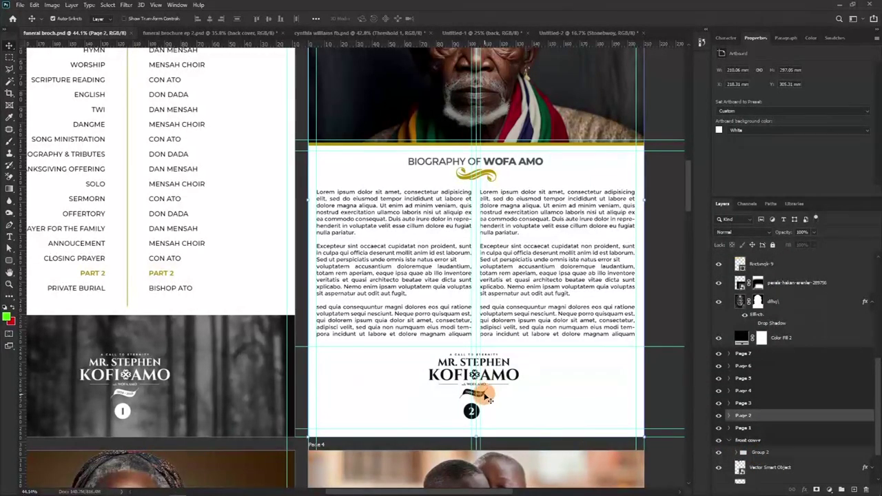
click(489, 398)
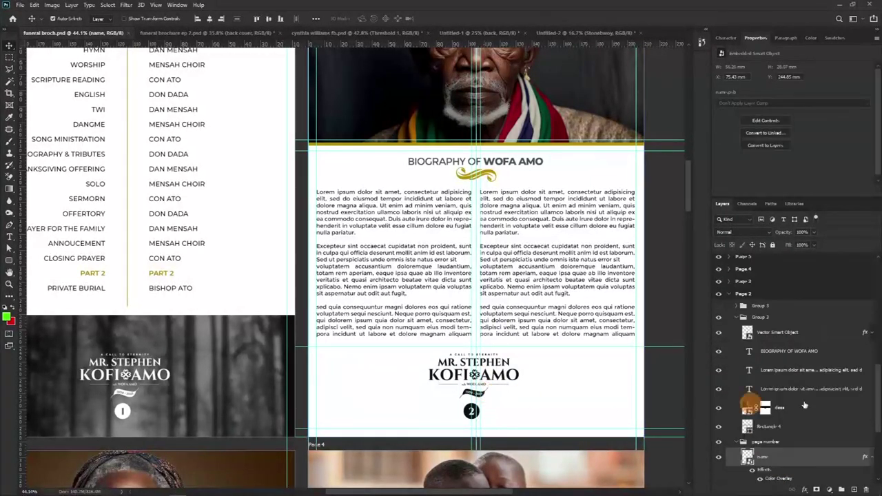
click(719, 457)
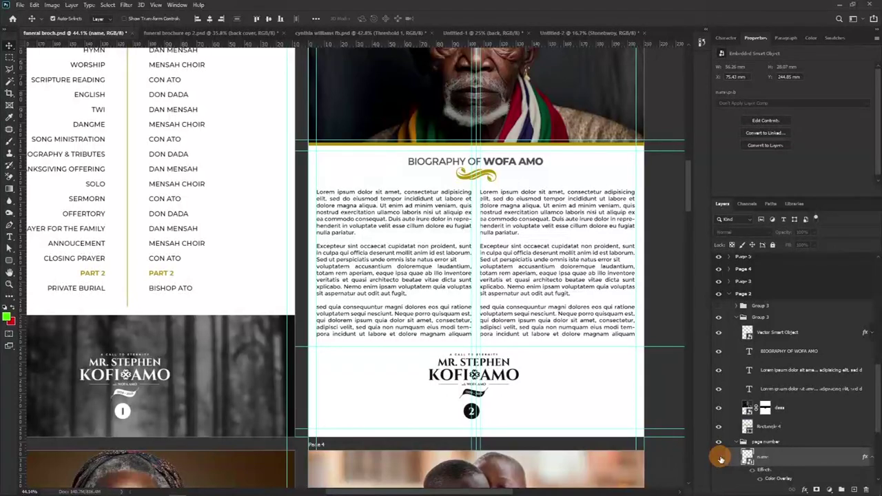
click(719, 458)
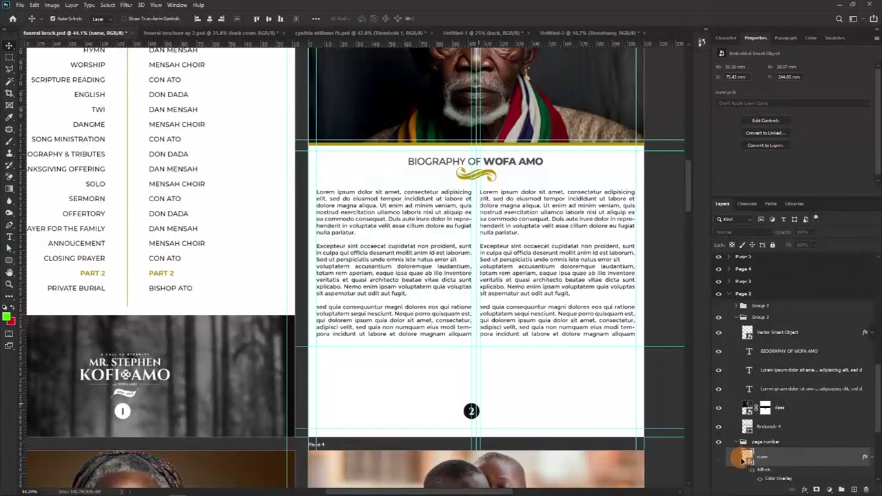
drag(698, 456, 487, 391)
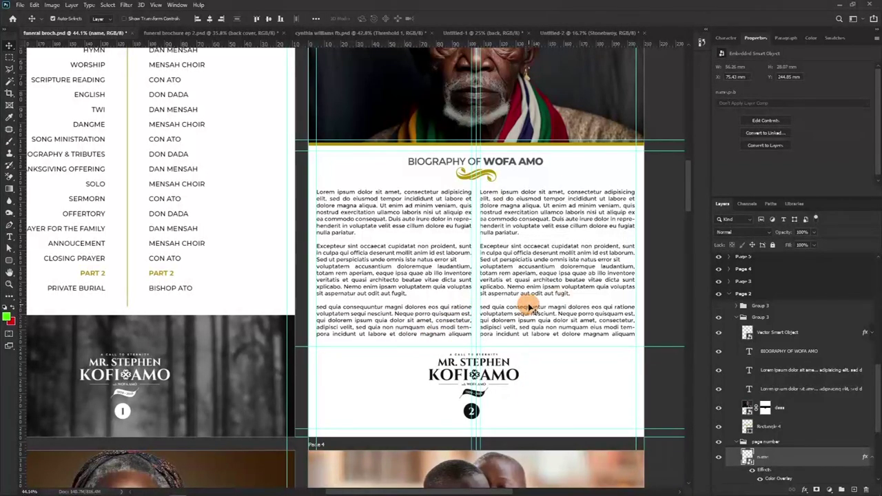
scroll(412, 321, down, 5)
scroll(411, 321, left, 3)
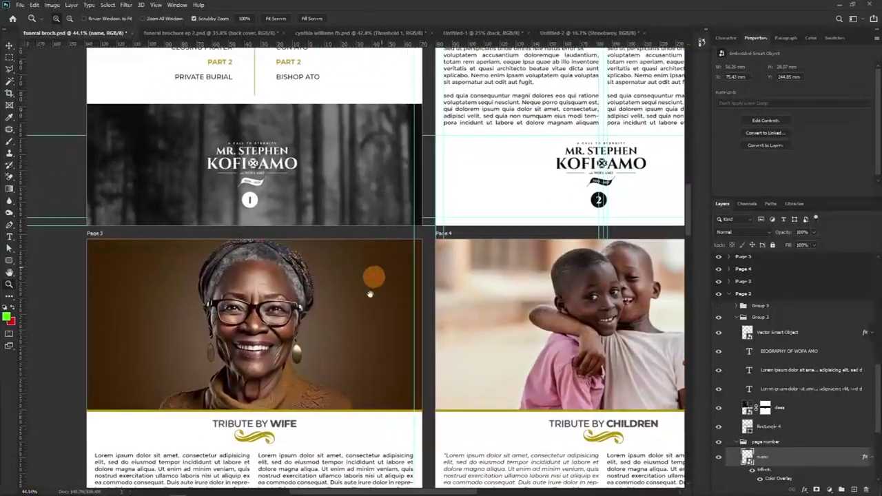
drag(362, 310, 359, 205)
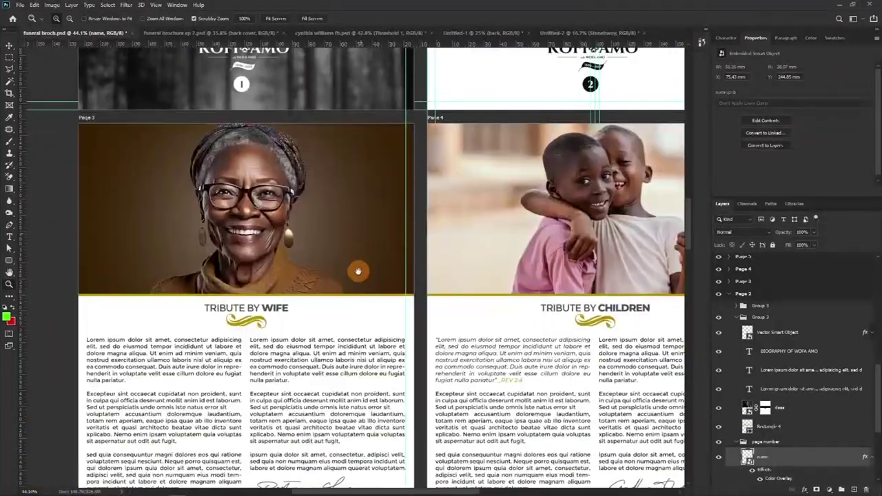
drag(357, 272, 405, 209)
scroll(413, 211, down, 4)
scroll(413, 210, left, 1)
scroll(441, 215, right, 4)
scroll(441, 215, down, 2)
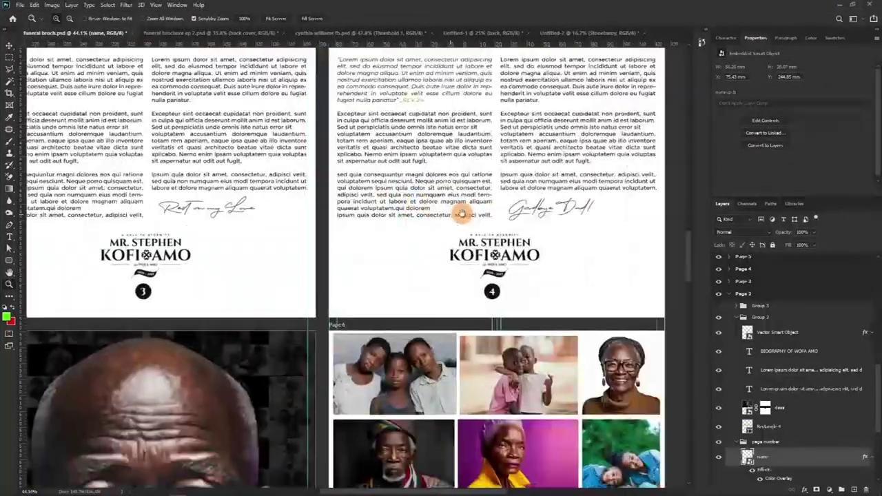
scroll(483, 200, down, 4)
scroll(483, 200, right, 3)
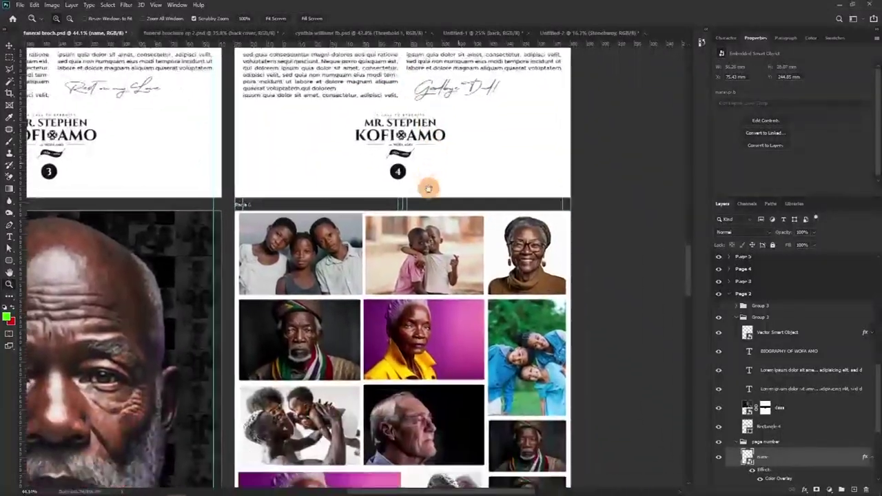
scroll(477, 156, up, 1)
scroll(448, 200, down, 5)
scroll(448, 200, left, 3)
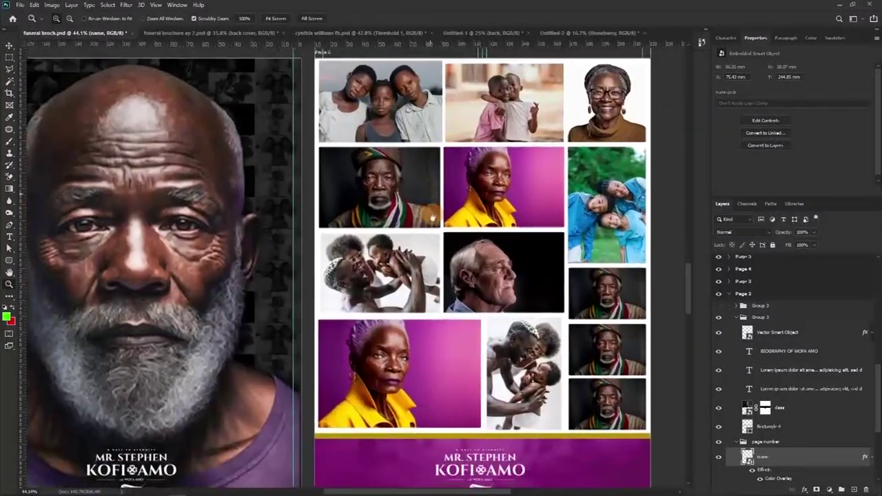
scroll(411, 231, down, 2)
scroll(411, 231, right, 3)
scroll(413, 207, left, 2)
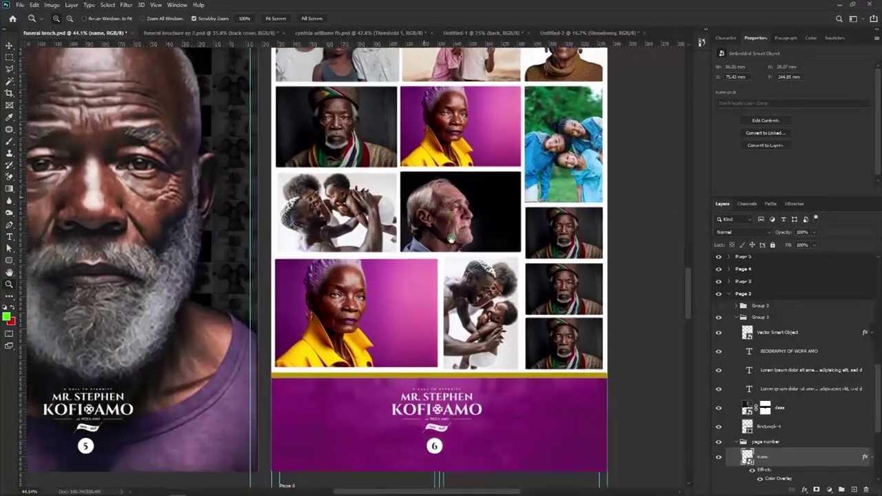
scroll(441, 276, up, 2)
scroll(414, 289, down, 1)
scroll(399, 296, left, 2)
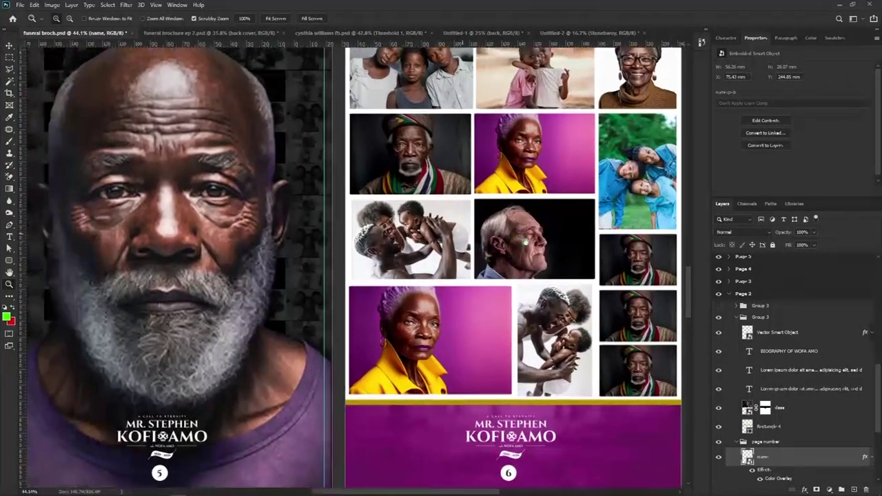
scroll(447, 290, down, 1)
scroll(421, 290, left, 3)
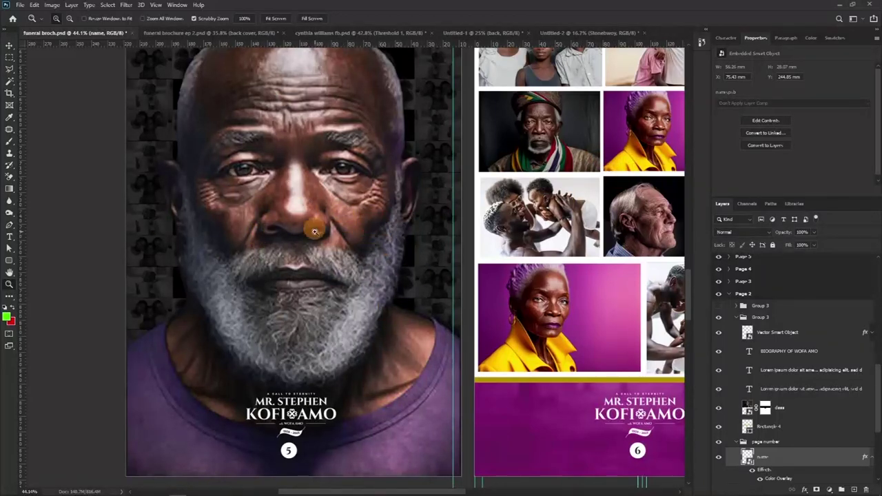
scroll(418, 240, down, 8)
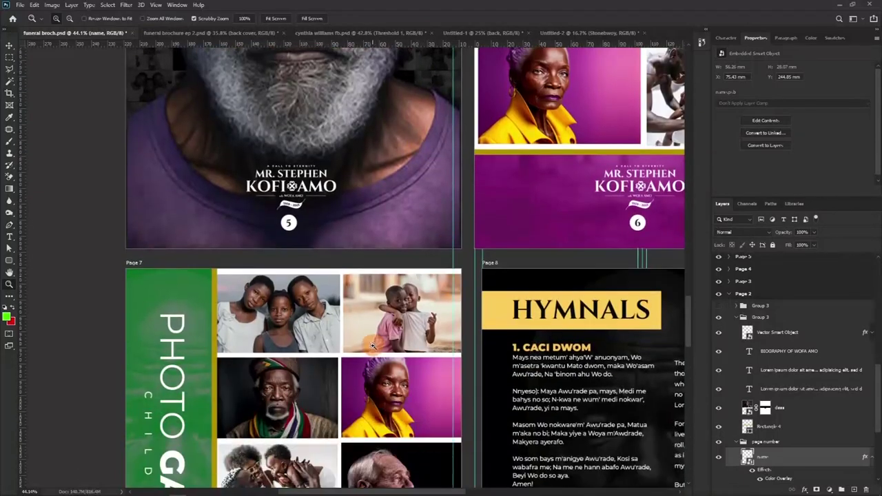
drag(466, 462, 390, 204)
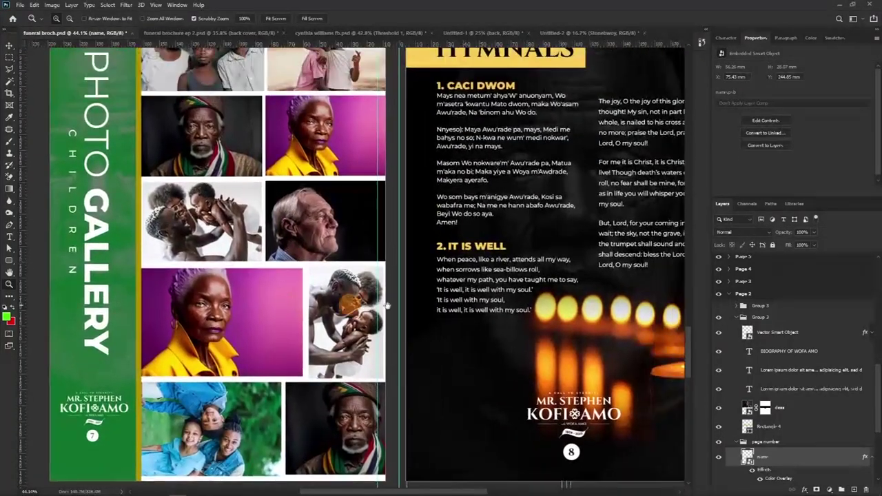
scroll(390, 204, down, 12)
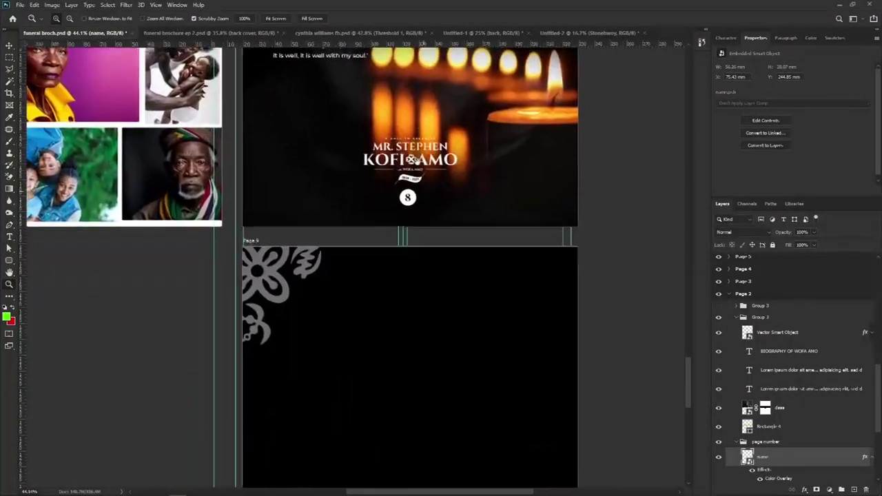
drag(417, 298, 414, 202)
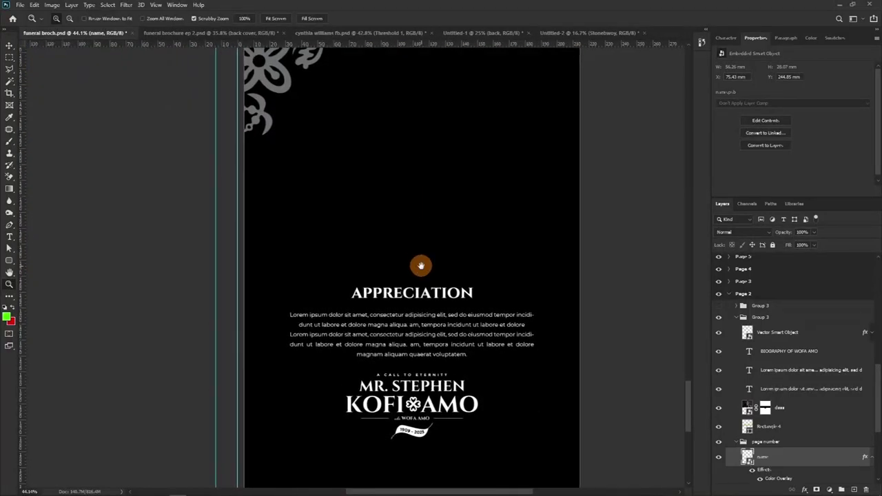
drag(413, 260, 376, 246)
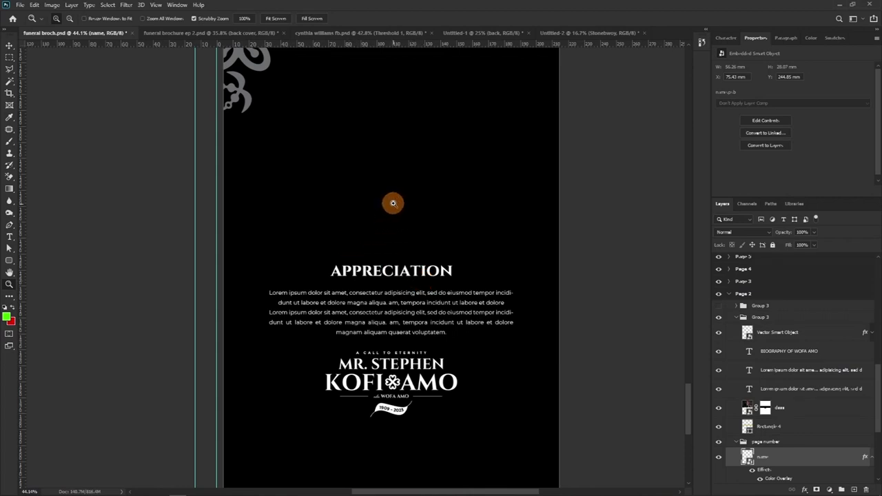
With the Move tool, select the Page 9 artboard and collapse its layer group
key(v)
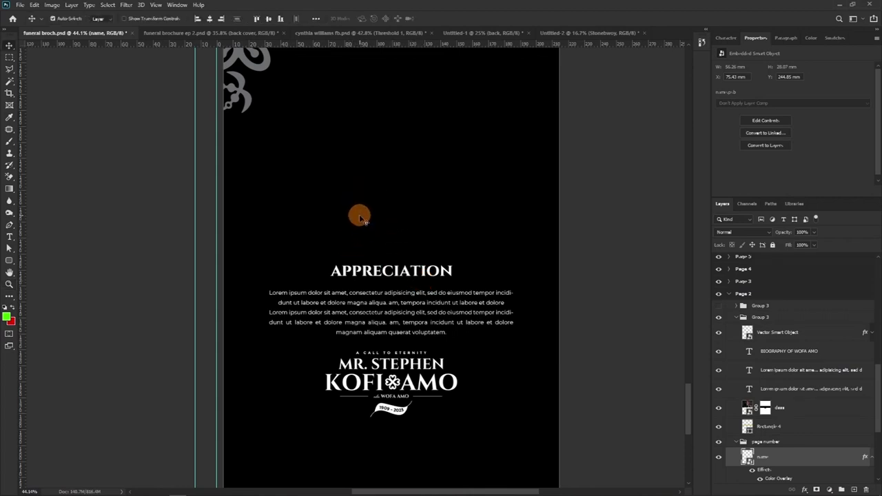
click(405, 261)
scroll(745, 279, up, 5)
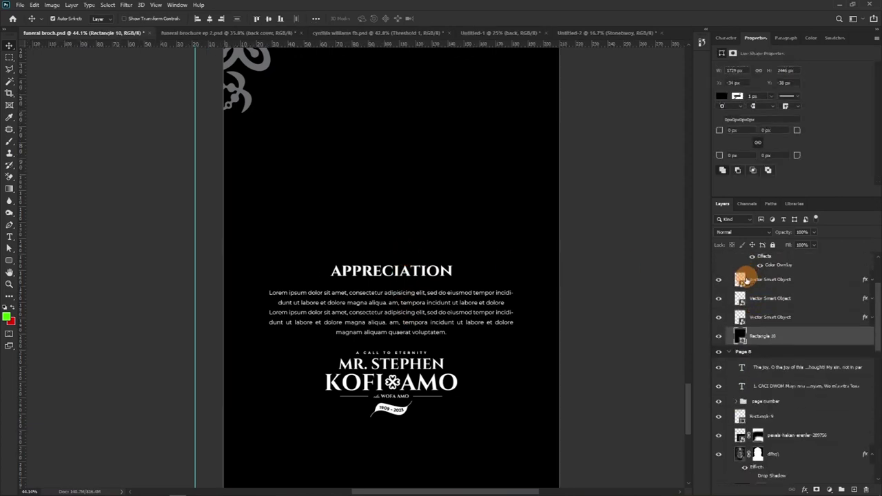
click(732, 259)
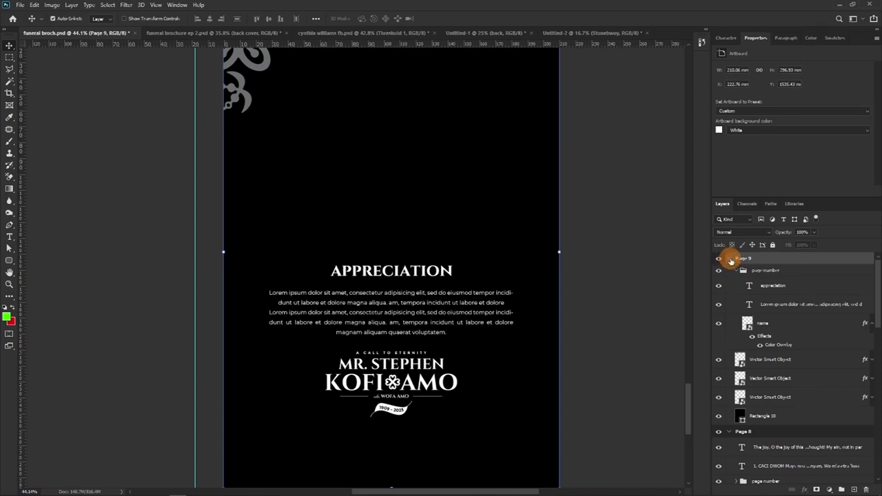
click(728, 259)
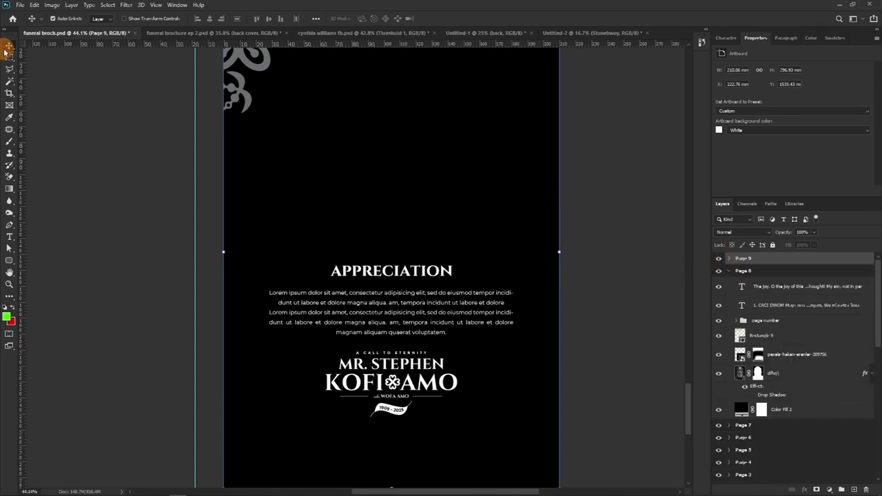
click(666, 305)
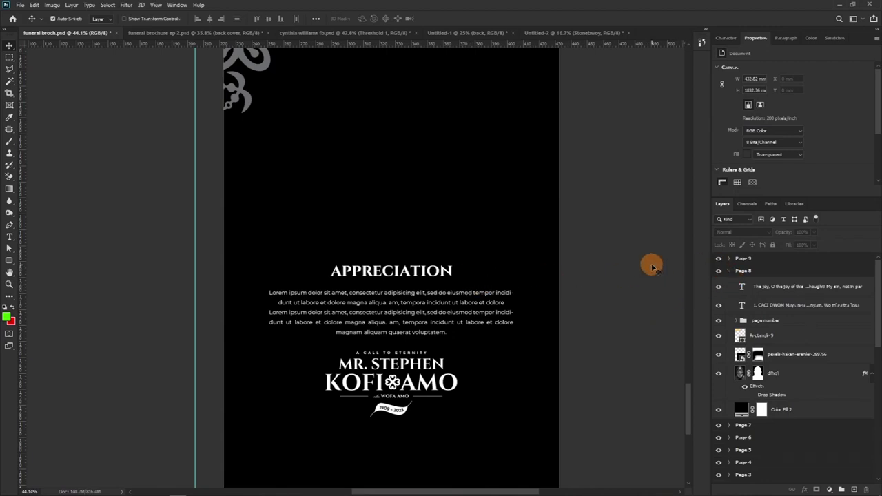
Toggle the Appreciation page's visibility, collapse Page 8, reselect Page 9, and zoom out over pages 7–9
click(718, 263)
click(730, 263)
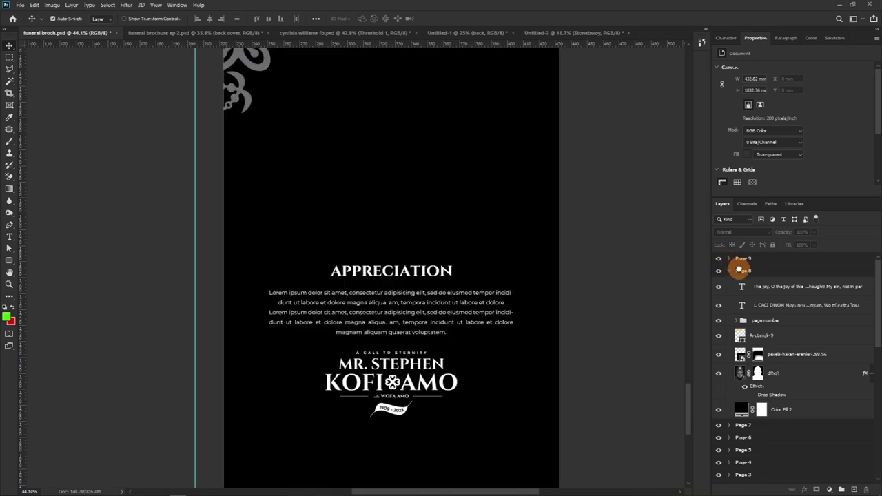
click(730, 271)
click(744, 259)
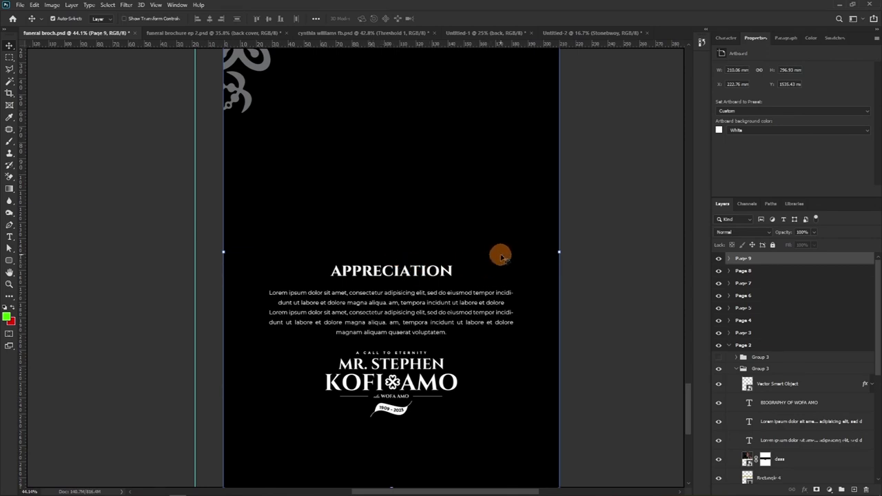
key(z)
drag(494, 254, 365, 205)
key(v)
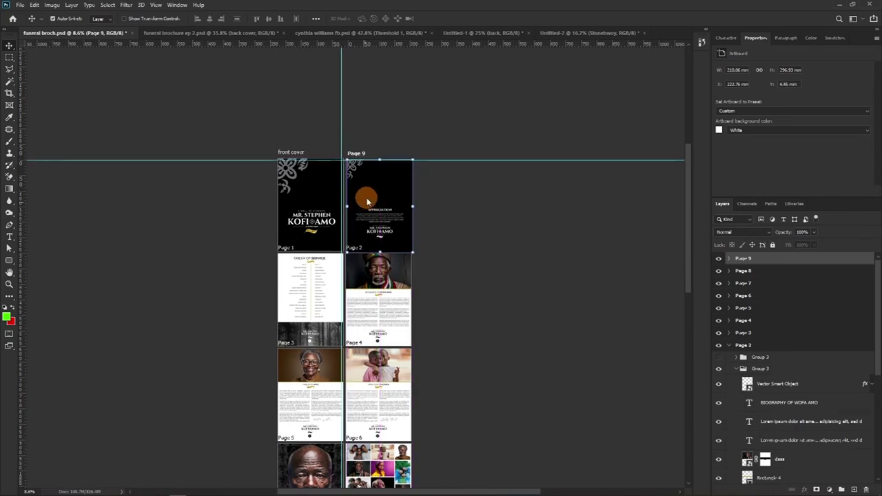
Zoom in and drag Page 9 up so its top edge sits level with the front cover
key(z)
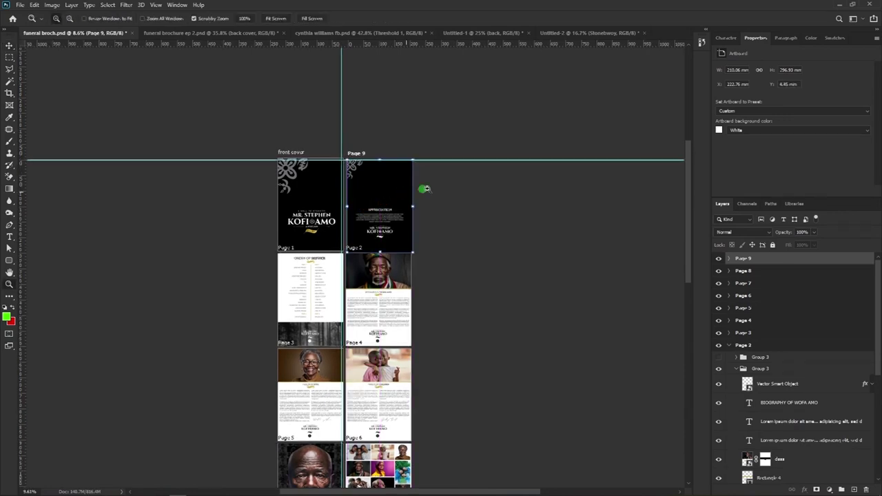
drag(365, 193, 406, 191)
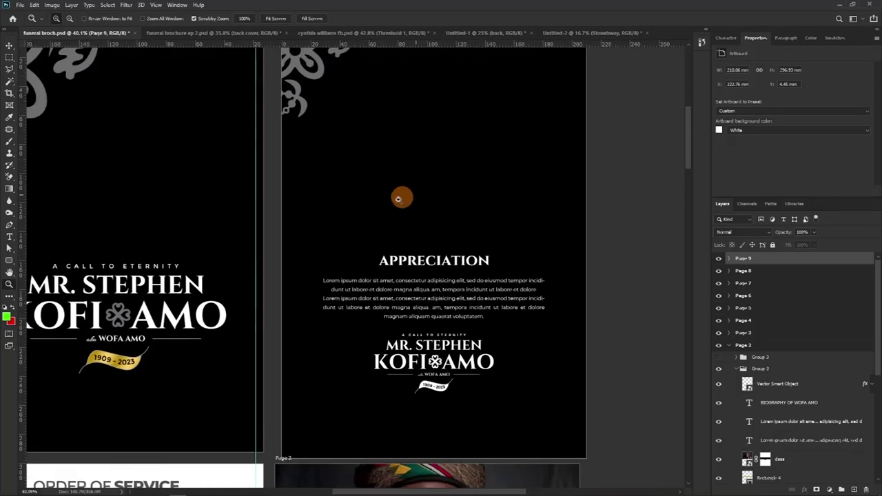
key(v)
drag(384, 272, 378, 254)
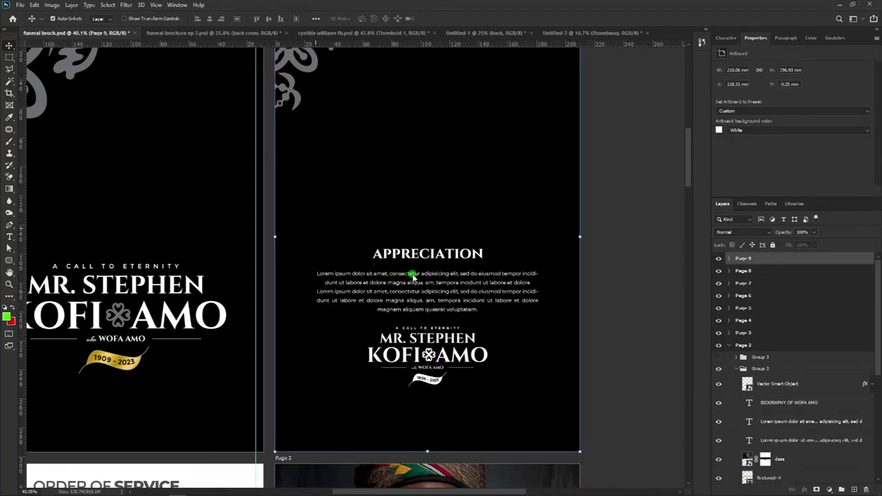
drag(412, 275, 357, 241)
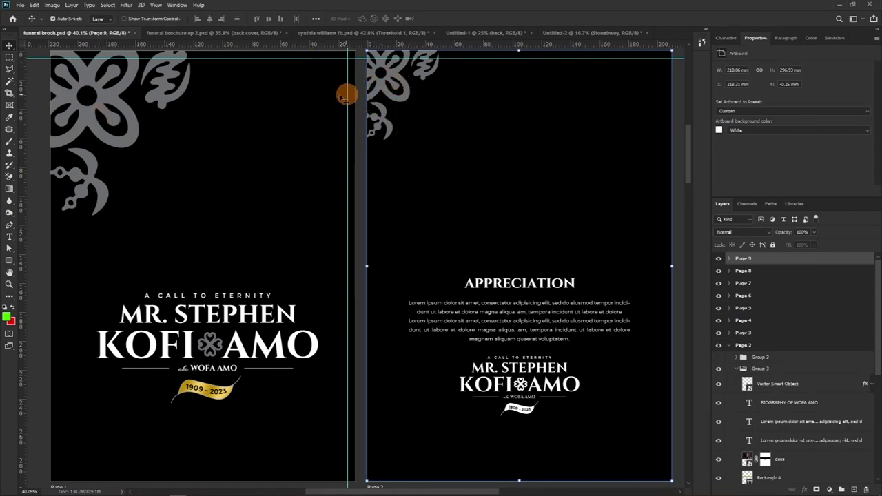
Select the front cover's three Vector Smart Object ornament layers and merge them into one
click(134, 134)
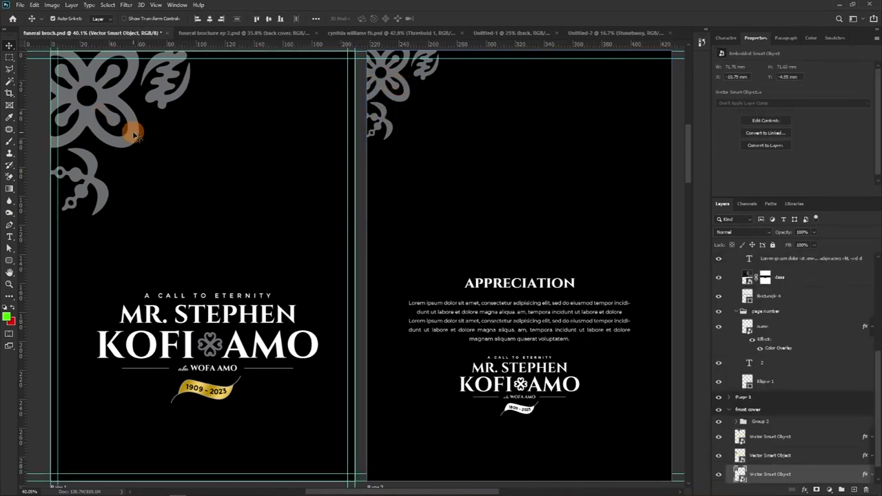
scroll(723, 441, down, 1)
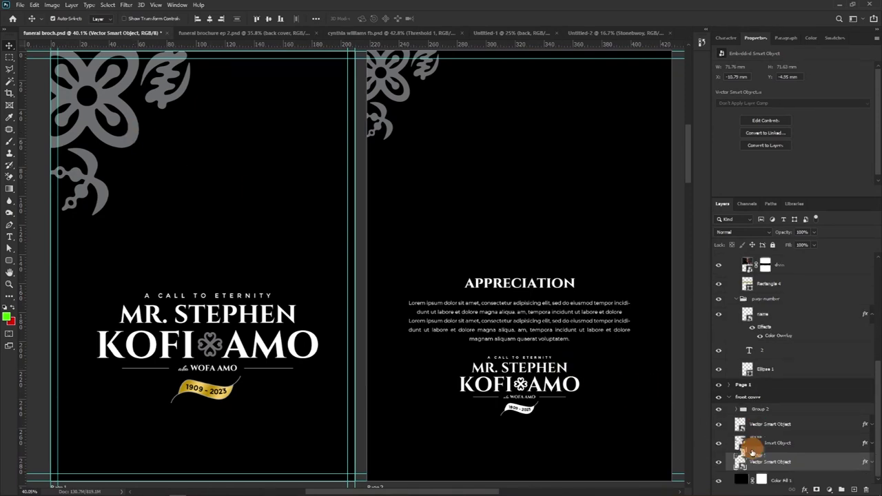
click(719, 455)
click(719, 454)
click(774, 456)
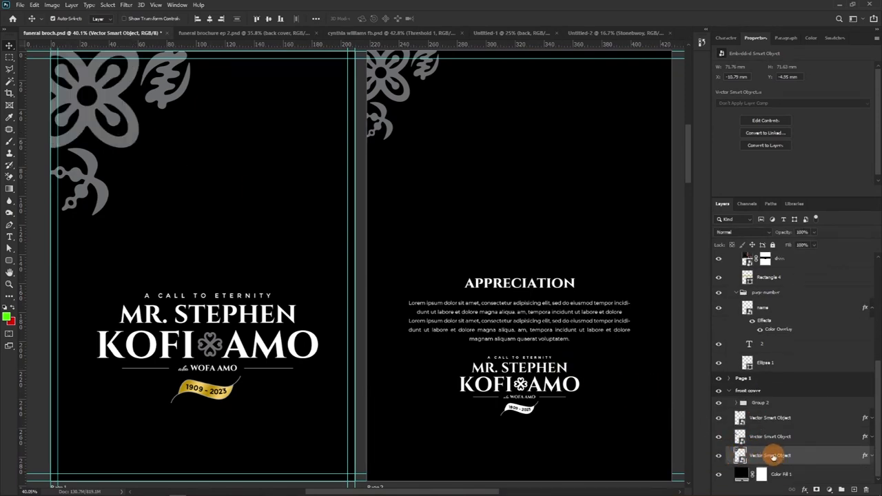
shift+click(773, 428)
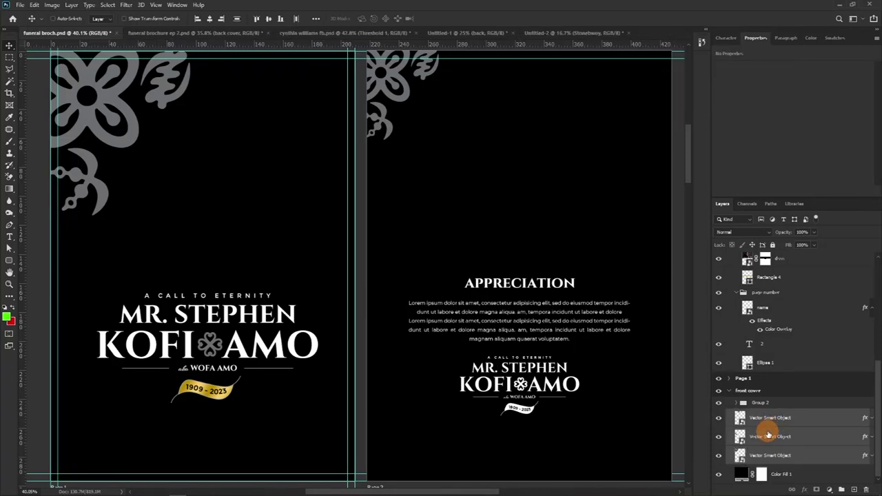
key(ctrl+e)
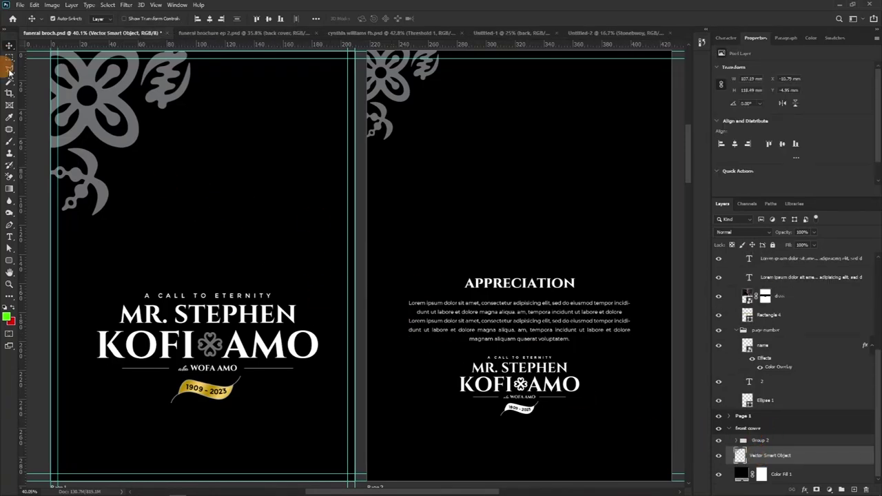
Flip the merged ornament horizontally and move it right against the spine at the cover's top
click(34, 5)
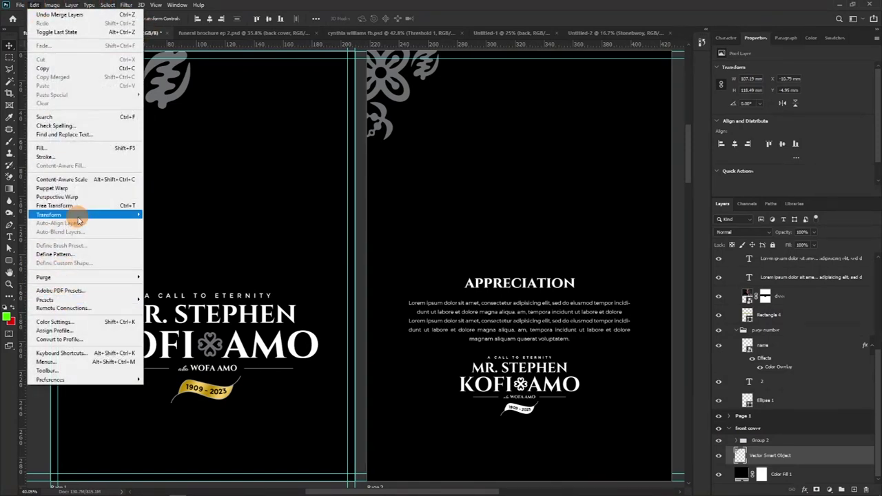
click(200, 357)
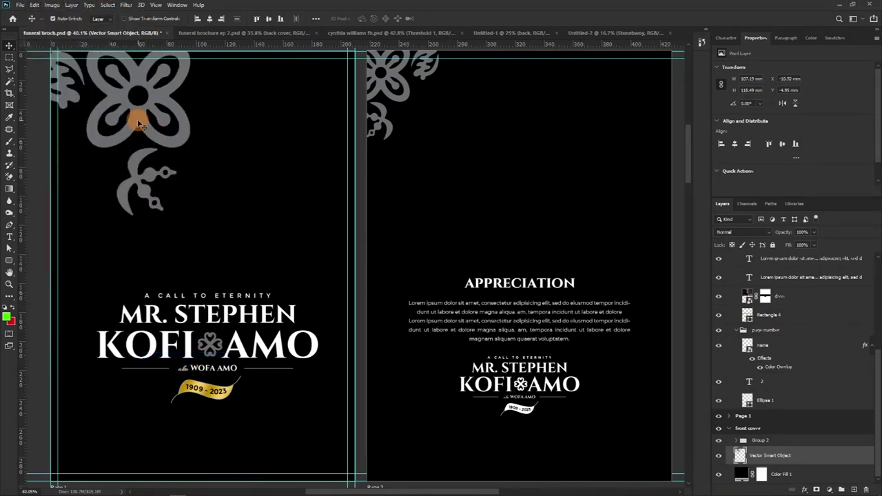
drag(155, 103, 343, 103)
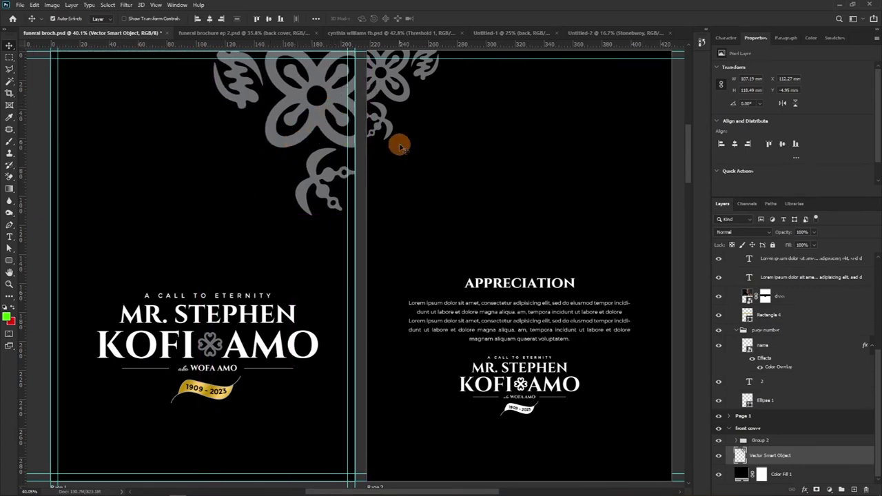
scroll(763, 343, up, 1)
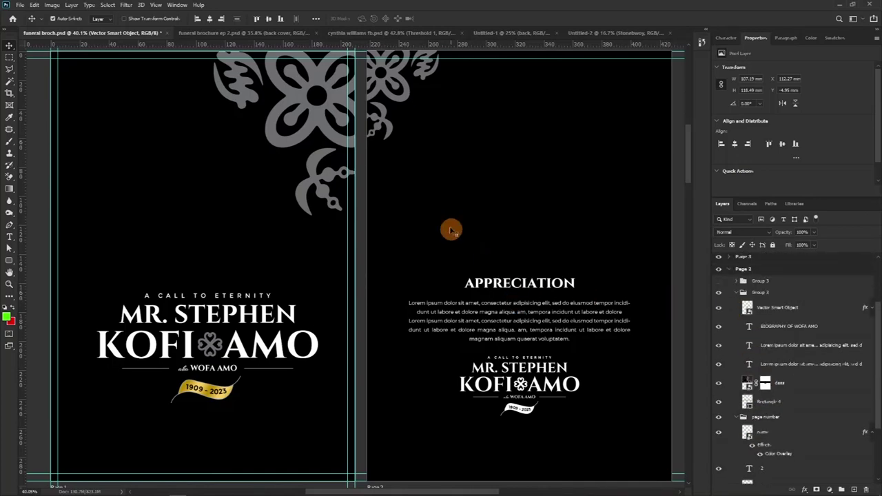
Move the Page 9 artboard left until it is flush with the front cover, enabling auto-select
click(603, 223)
scroll(757, 317, up, 5)
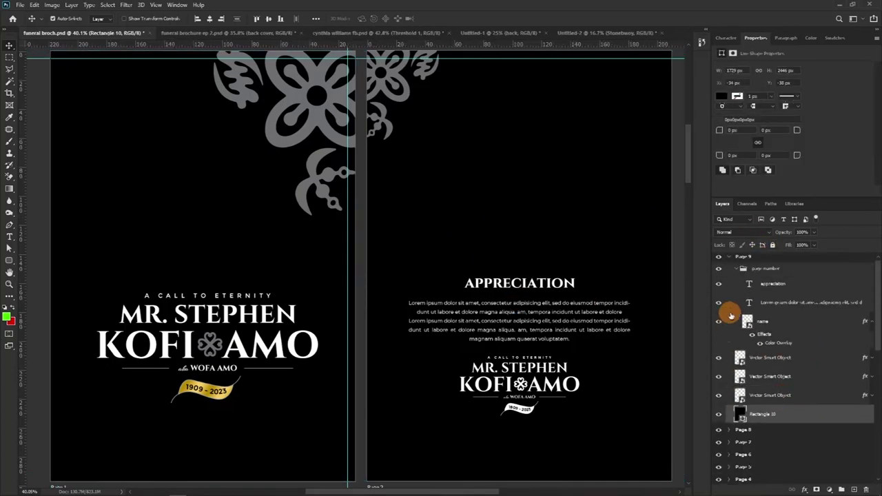
click(729, 260)
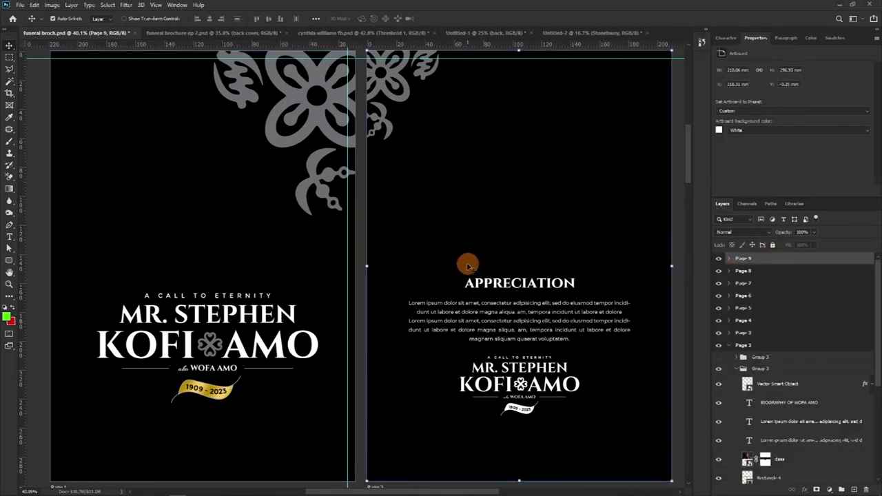
drag(488, 201, 477, 201)
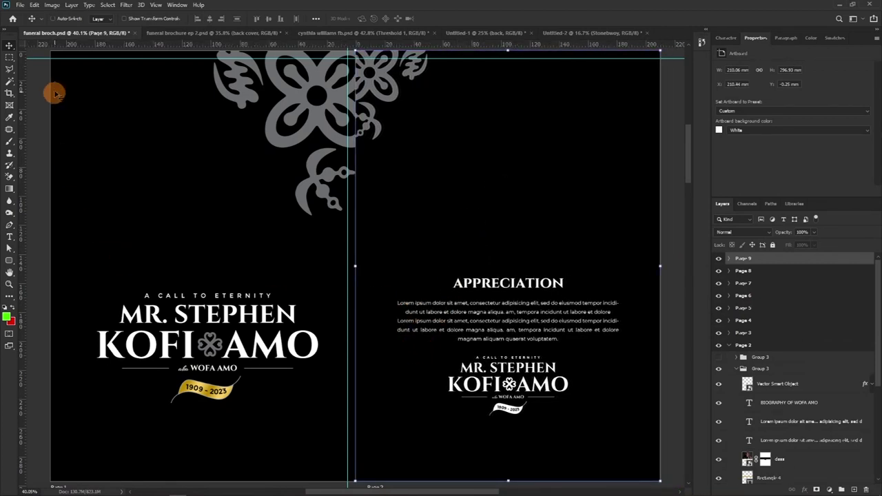
click(53, 18)
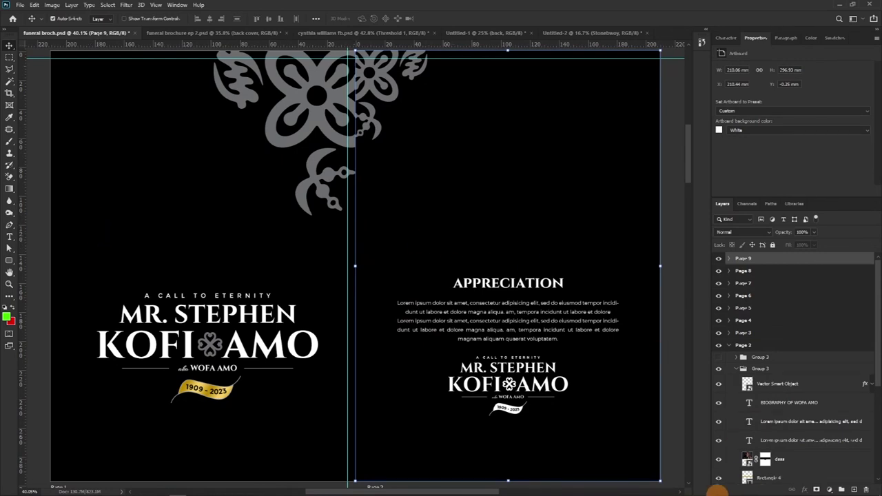
click(521, 407)
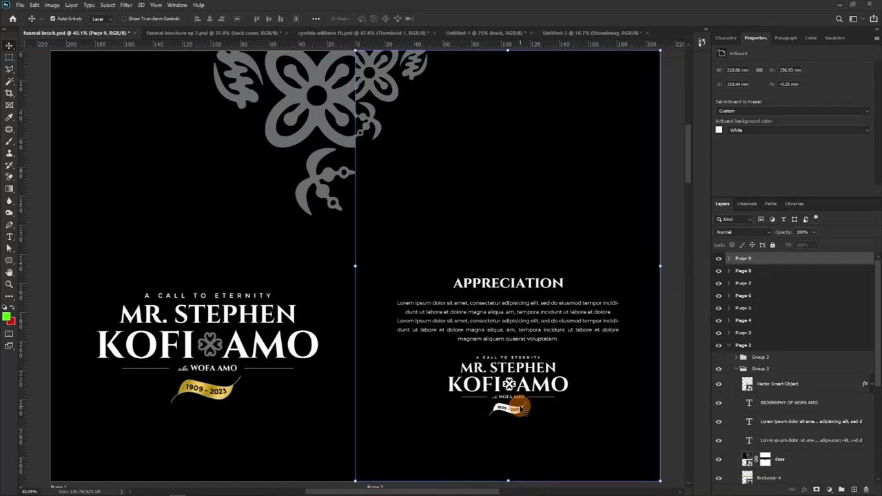
click(662, 353)
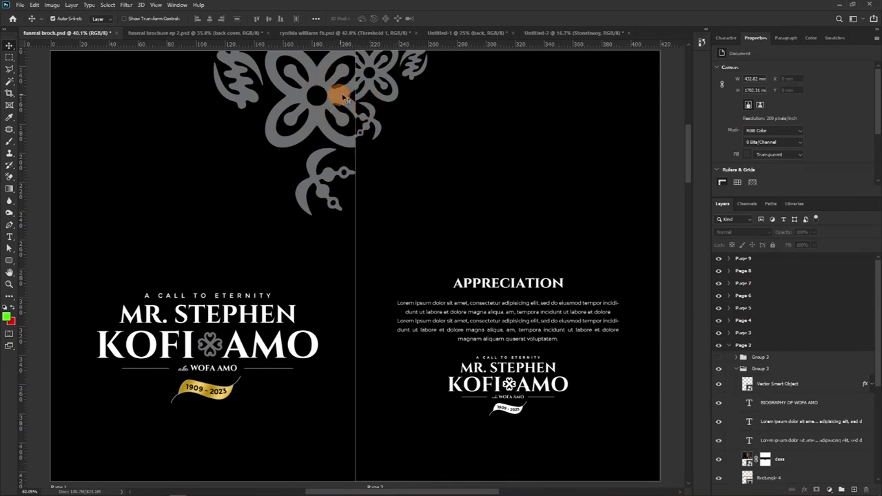
Merge Page 9's three ornament layers and scale the result up to 106.93 × 118.24 mm
click(377, 90)
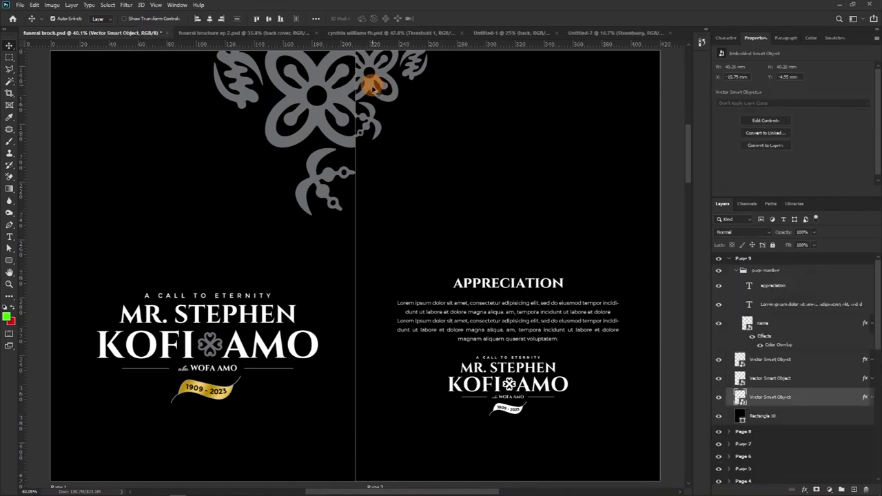
shift+click(760, 364)
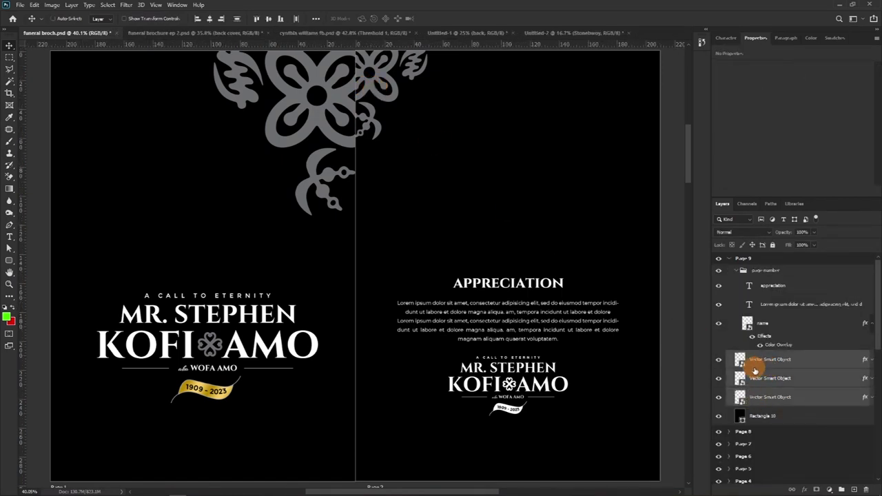
key(ctrl+e)
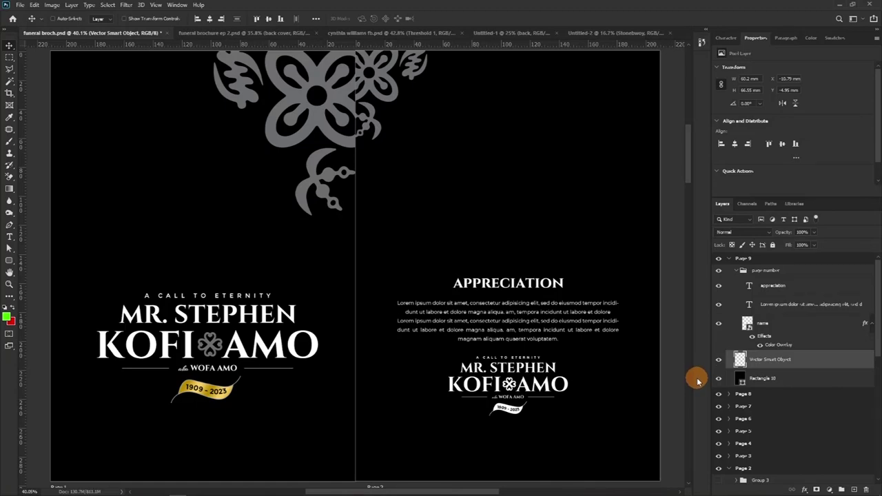
key(ctrl+t)
drag(426, 139, 474, 235)
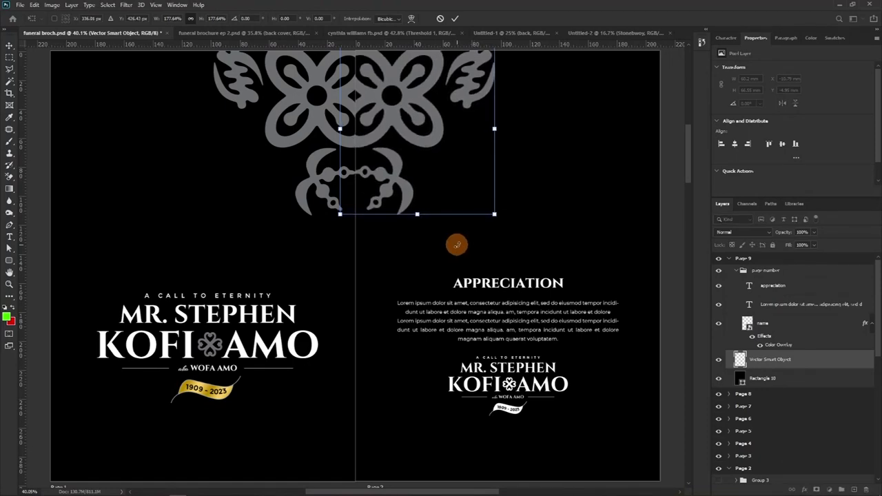
click(455, 21)
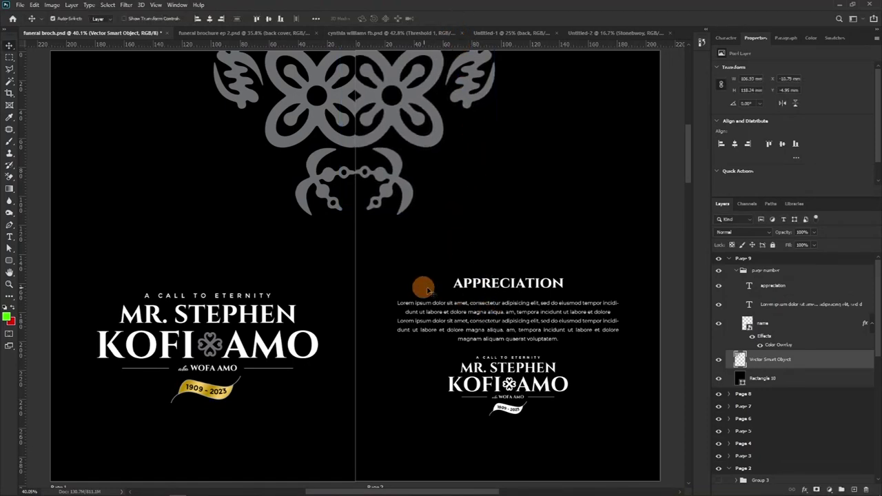
scroll(420, 290, up, 2)
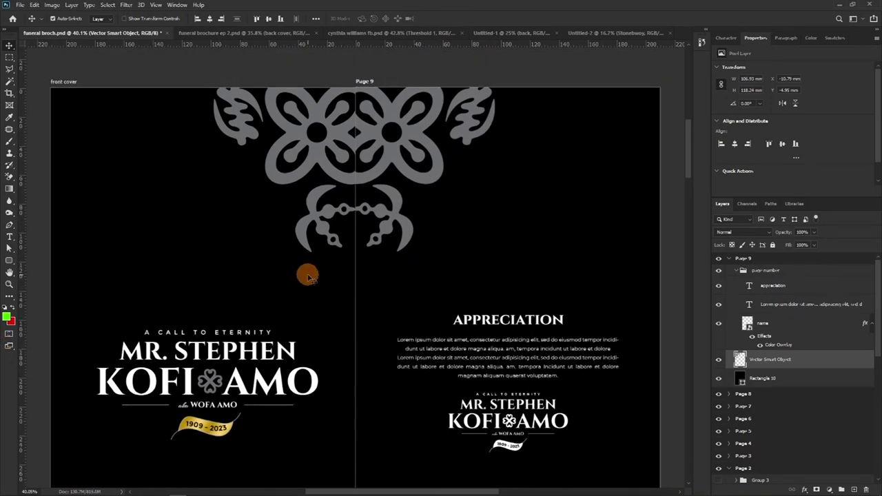
scroll(418, 255, down, 1)
scroll(419, 254, down, 1)
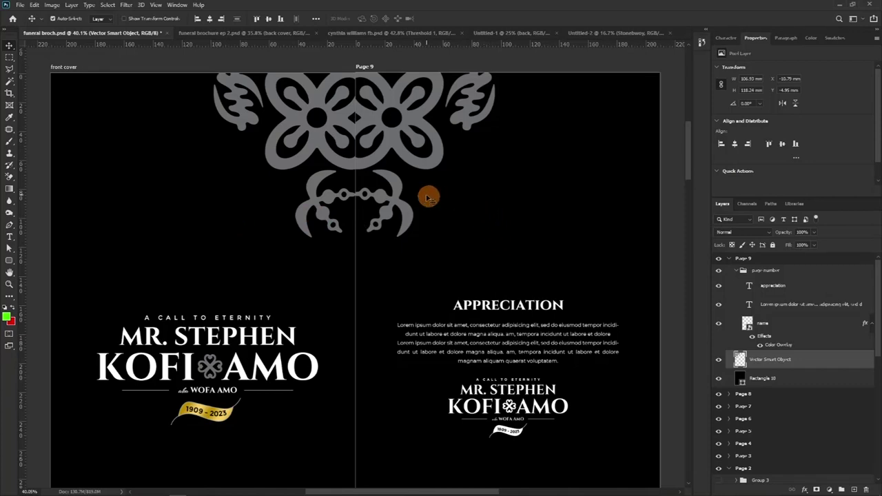